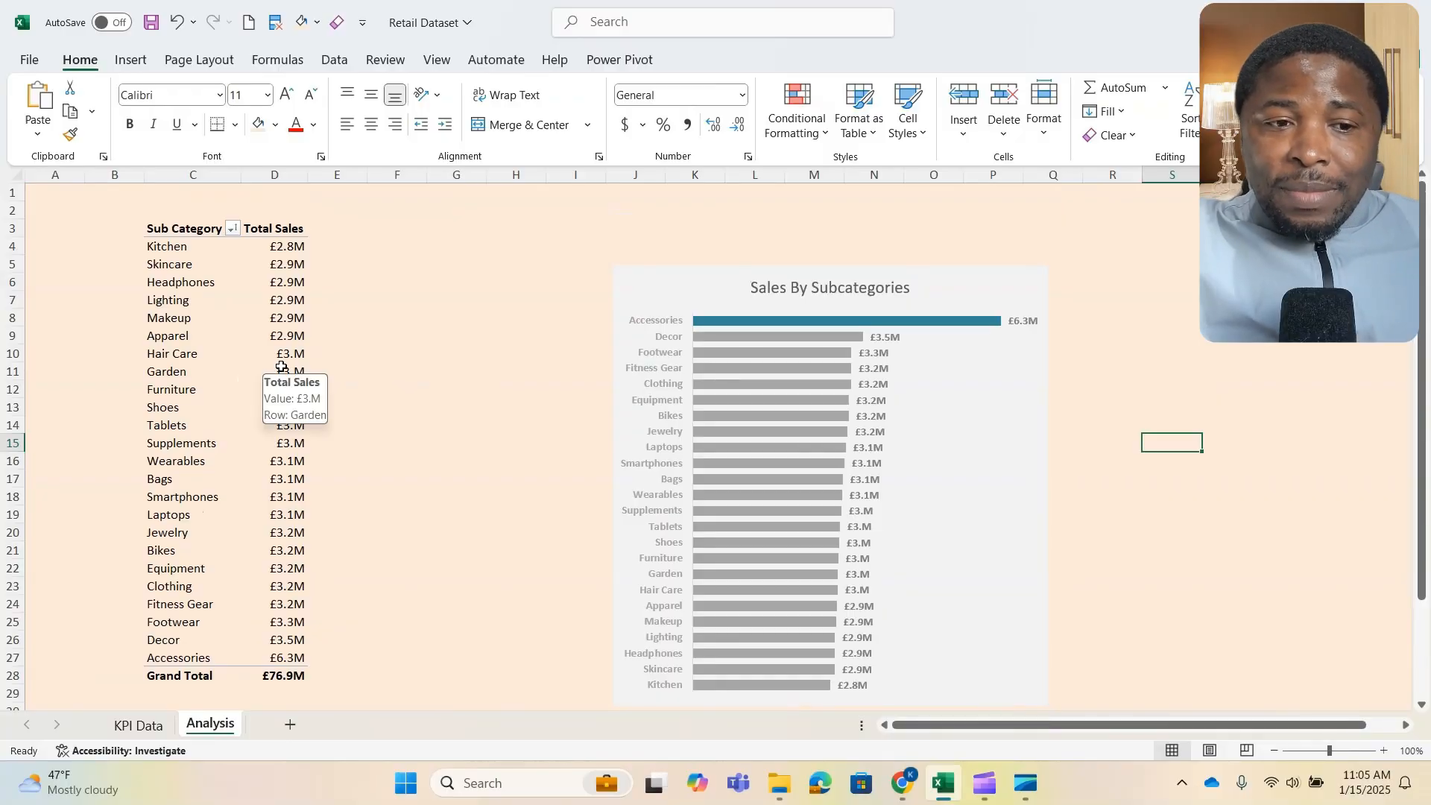
- Move the Sales By Subcategories chart closer to the pivot table, with its top edge near row 3
click(277, 367)
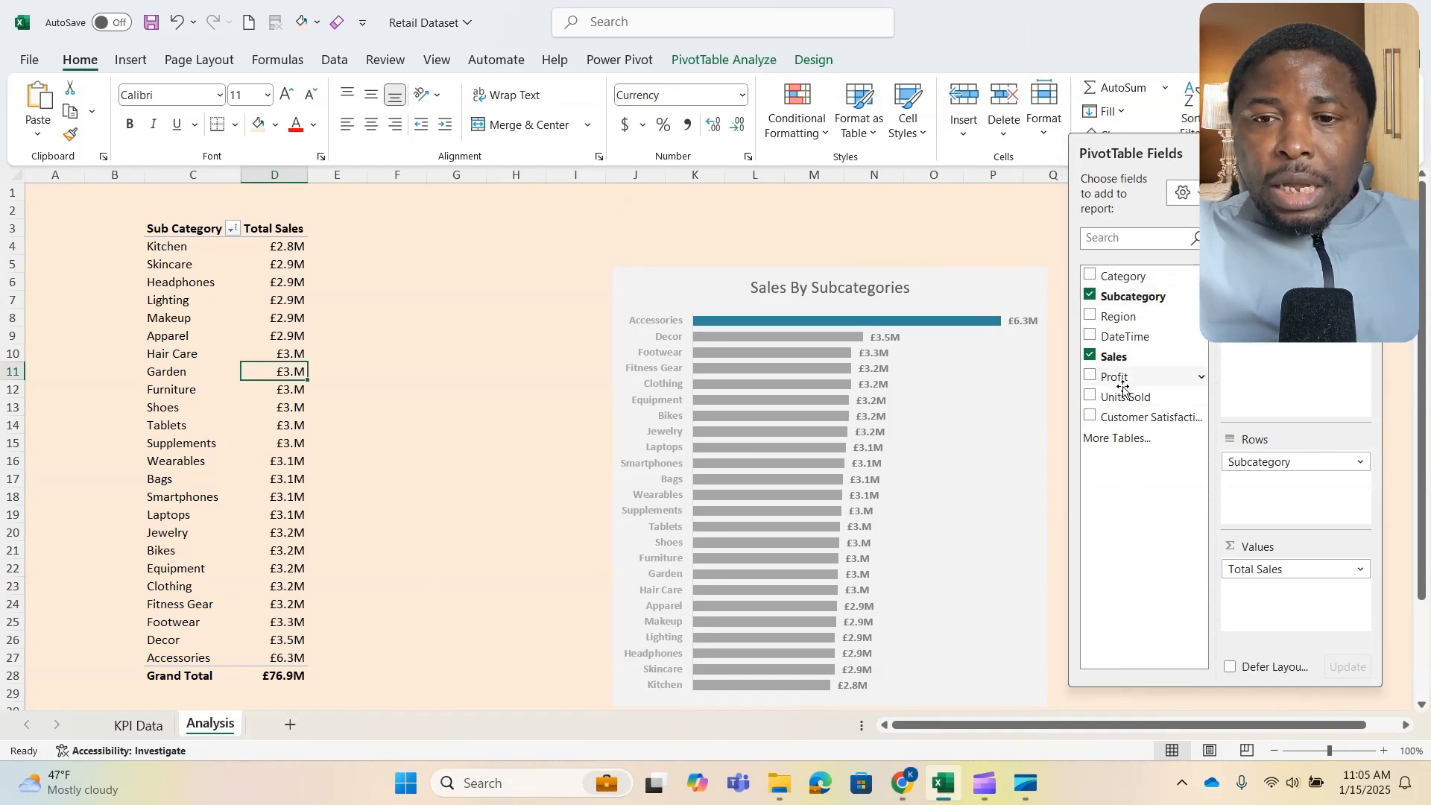
click(962, 282)
drag(994, 274, 949, 219)
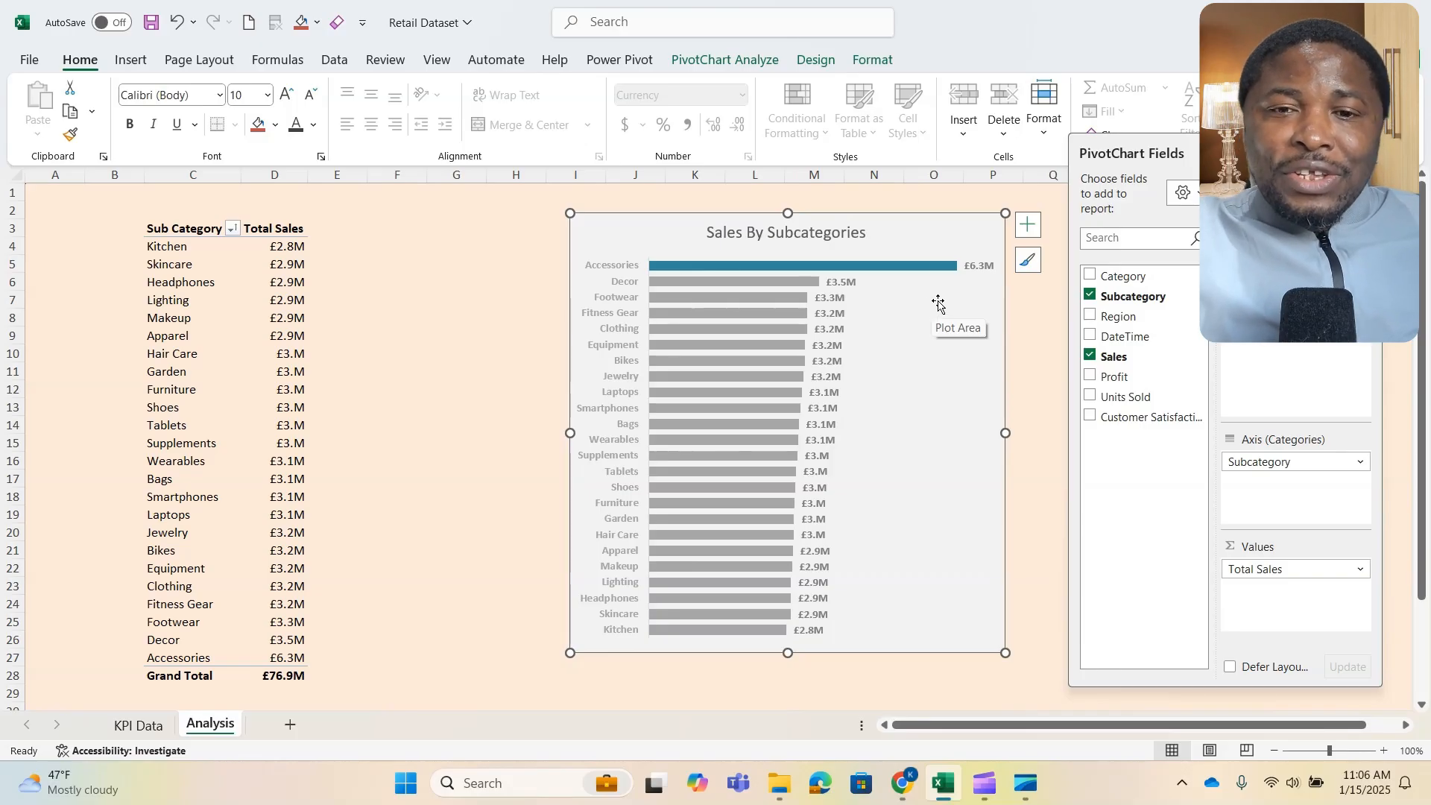
drag(919, 219, 937, 251)
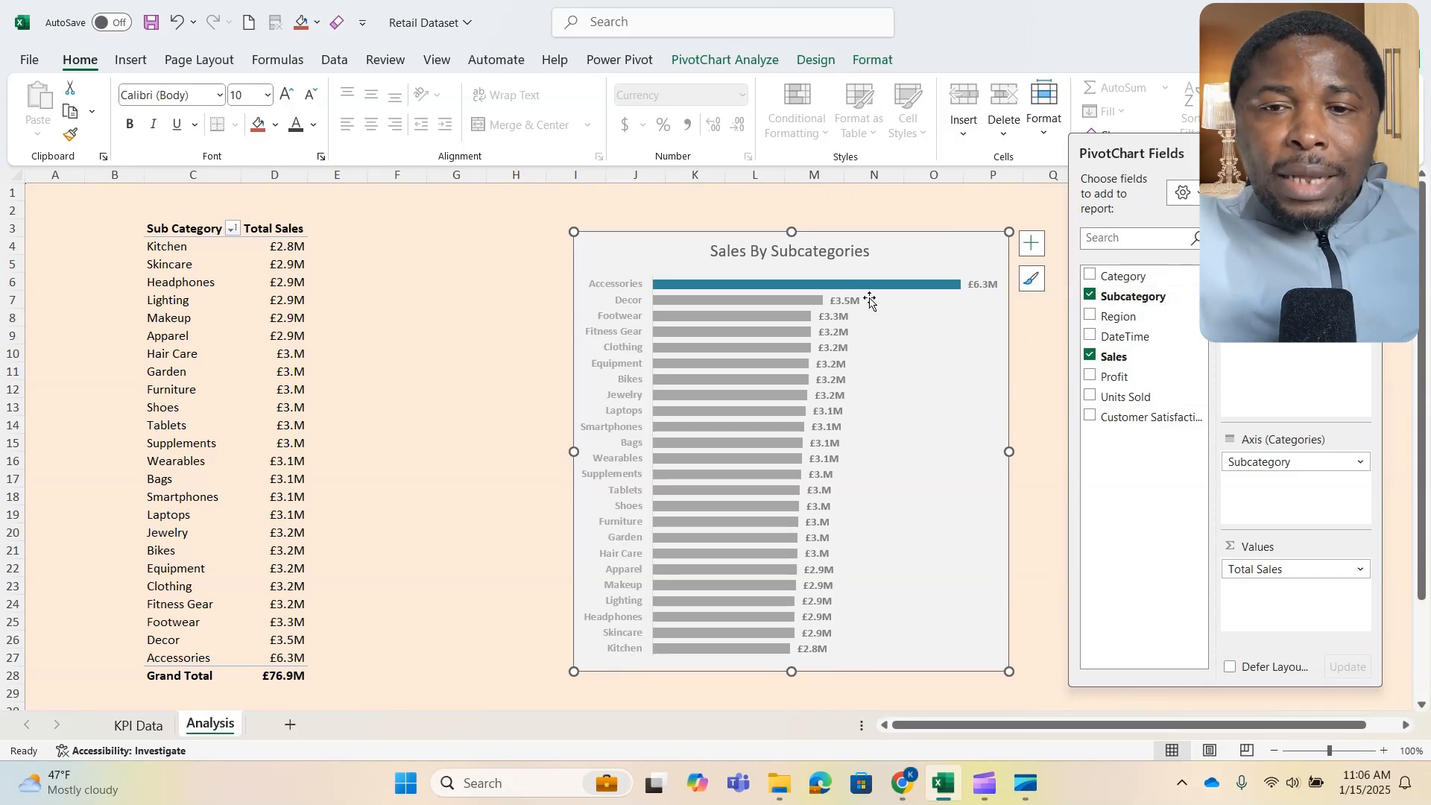
- Insert a slicer for the Region field on the Sales By Subcategories pivot chart
right_click(1138, 320)
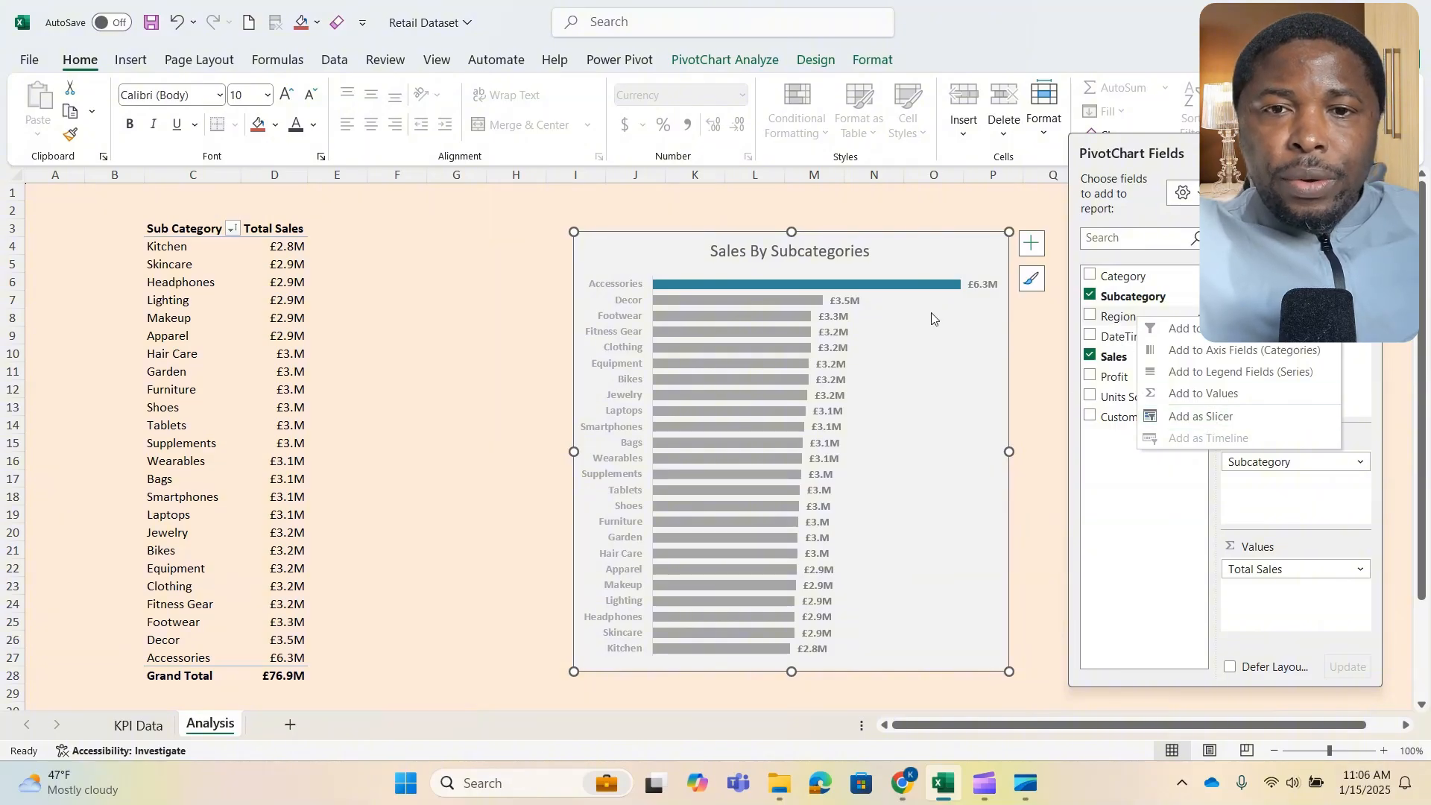
click(705, 61)
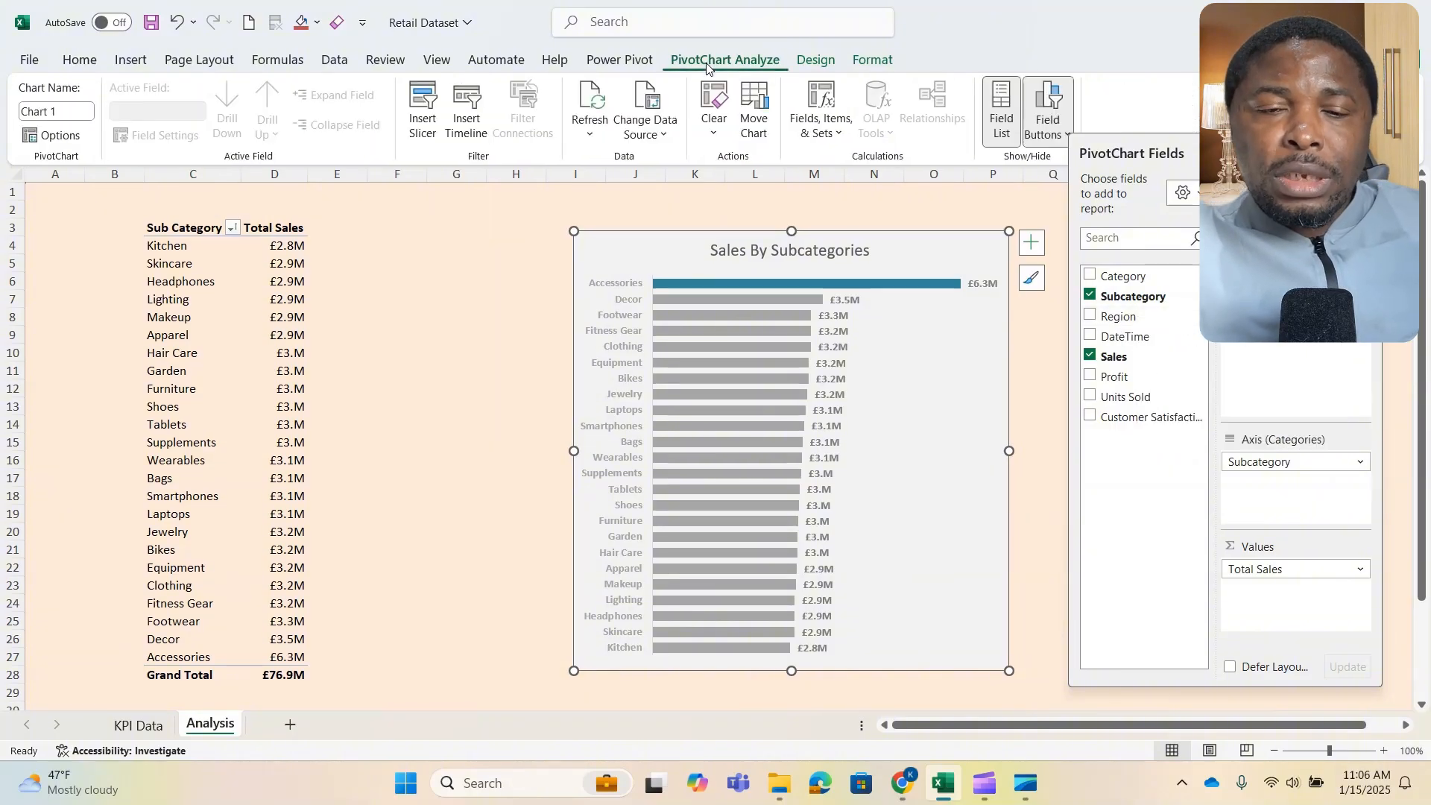
click(423, 104)
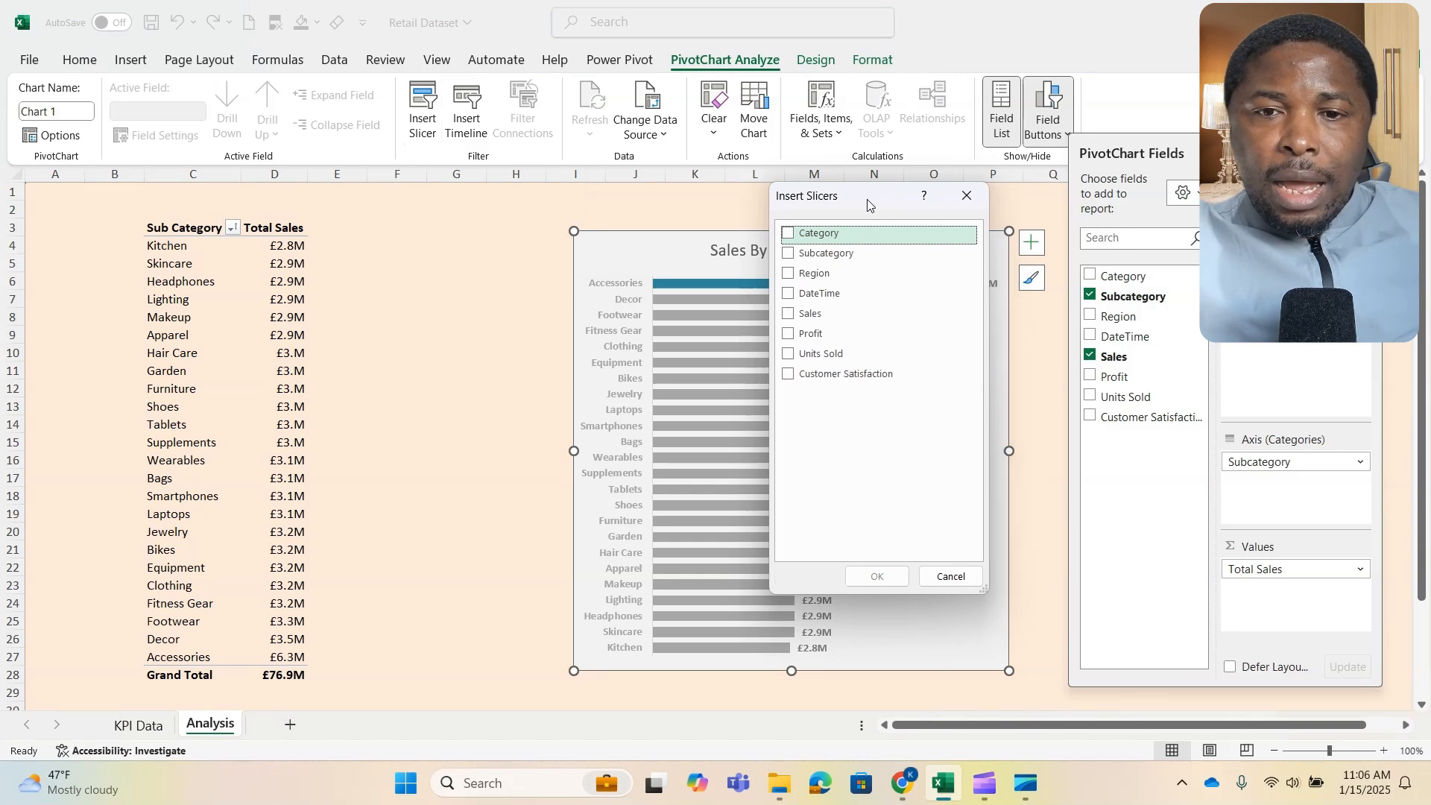
drag(877, 202, 434, 243)
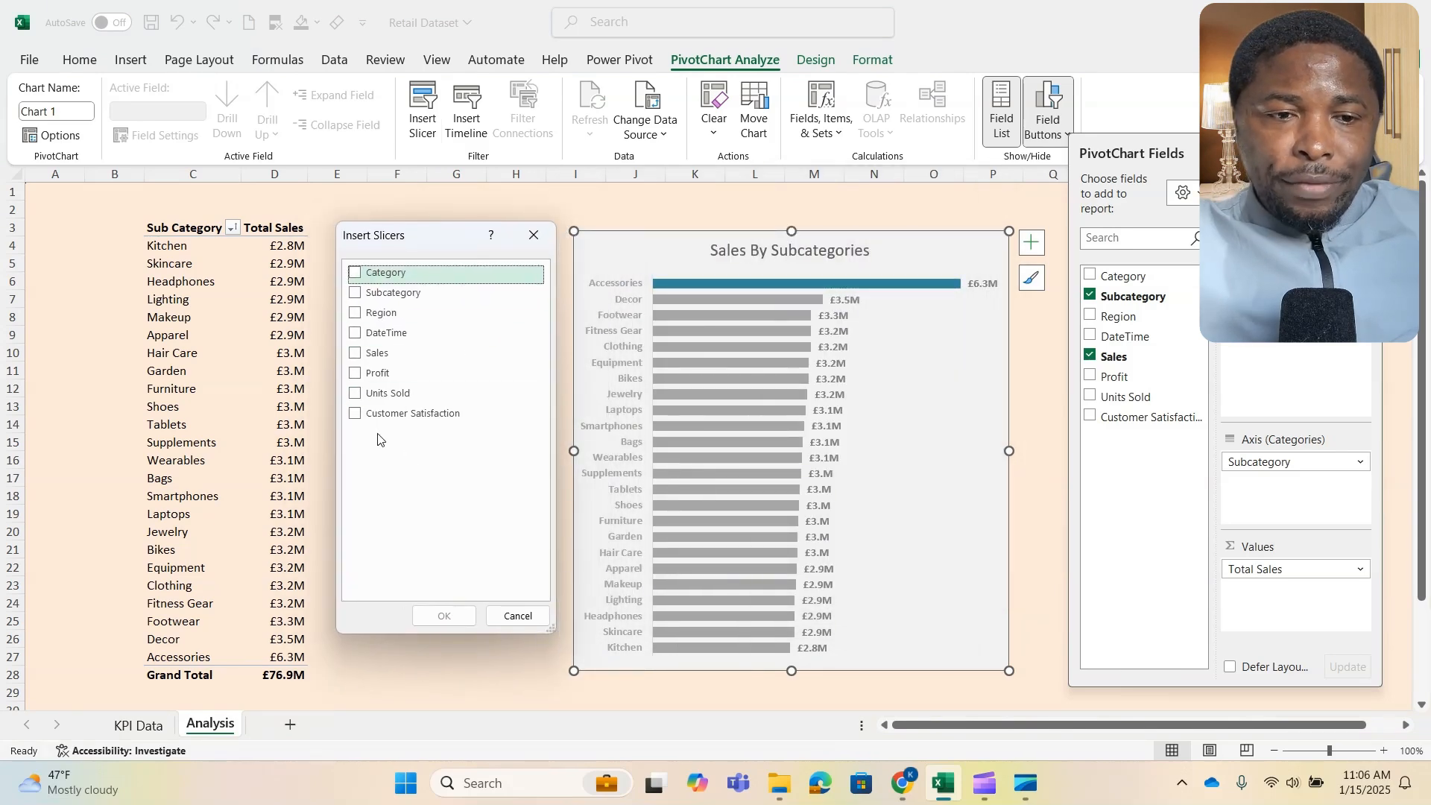
click(357, 314)
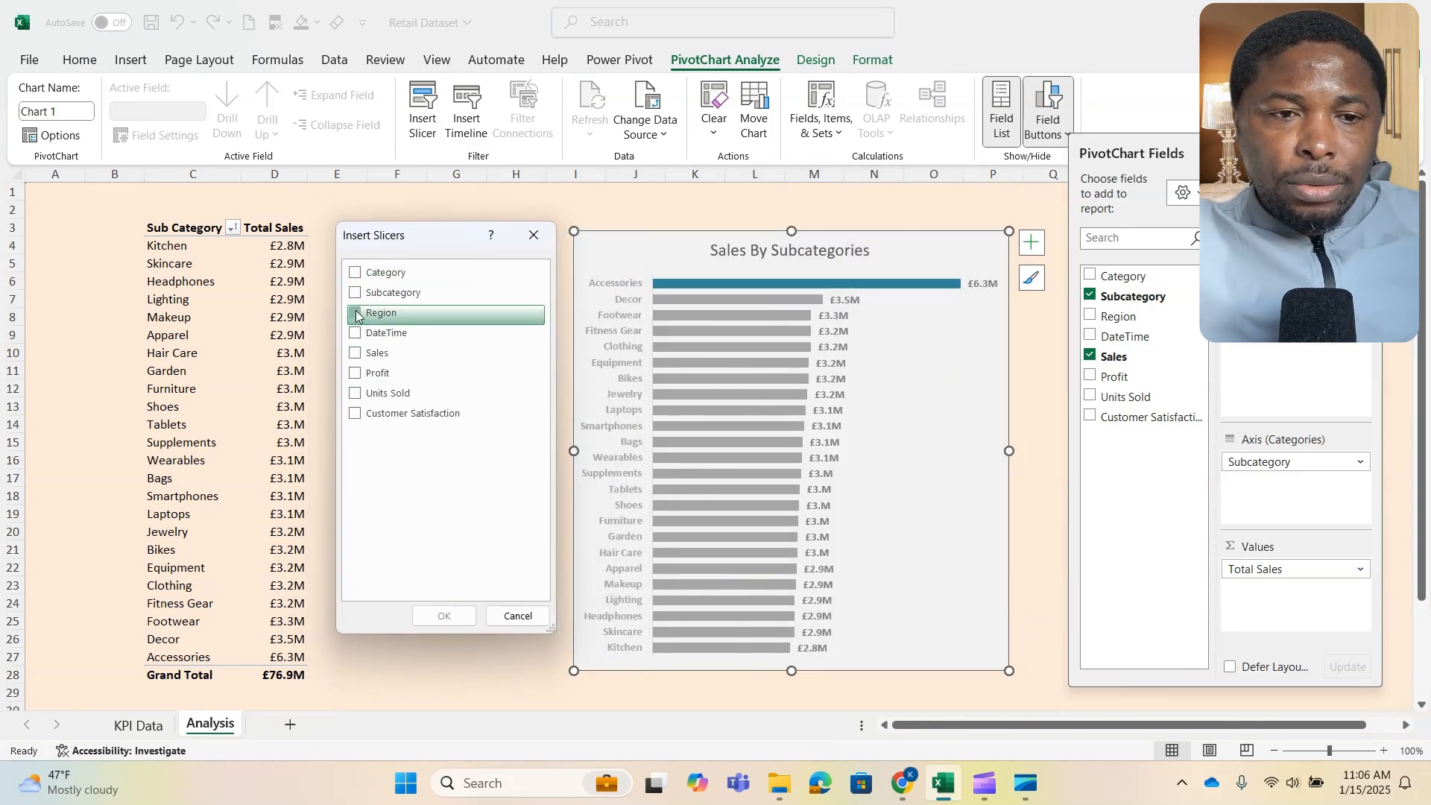
click(444, 616)
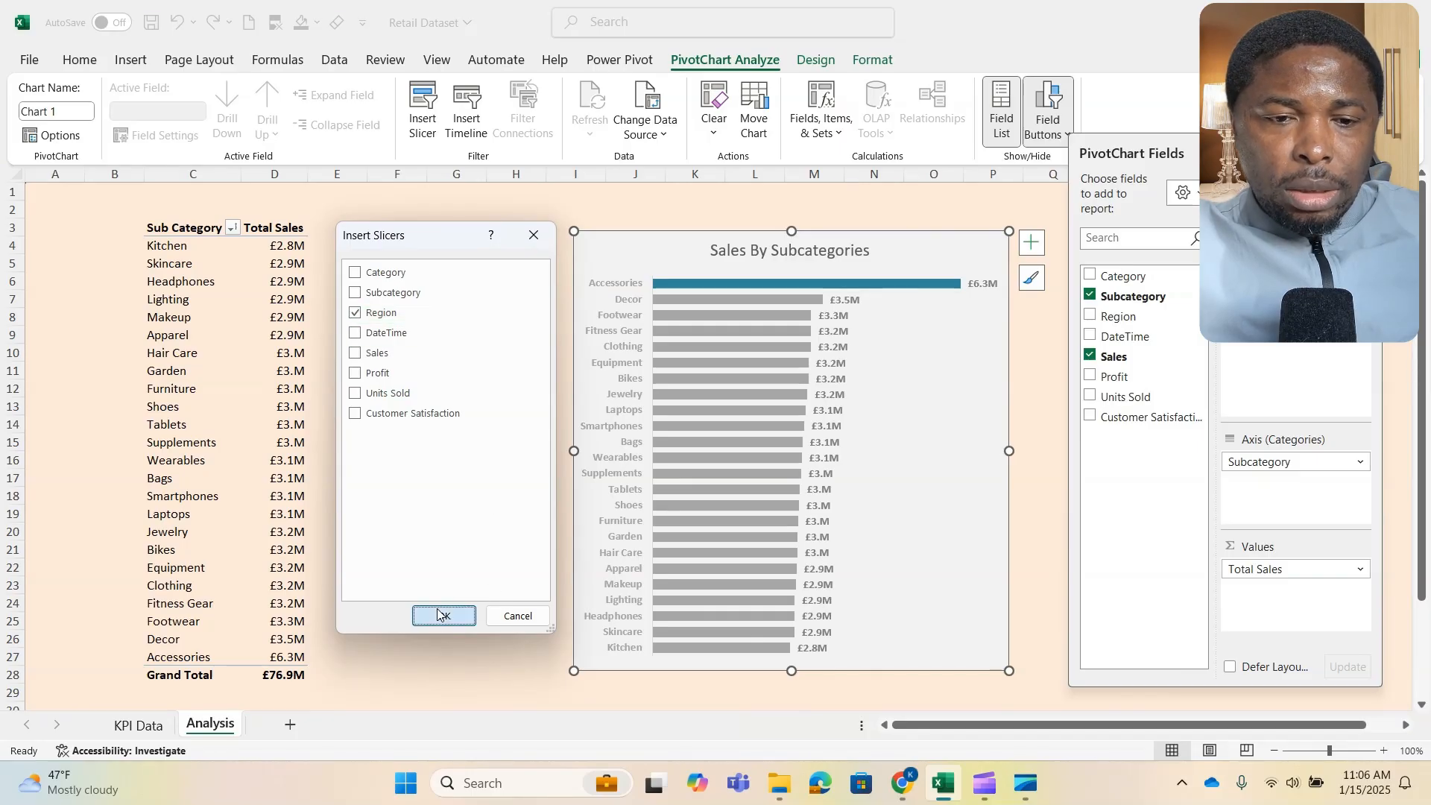
- Place the Region slicer between the pivot table and the chart and resize it to about 1.73" high by 2.23" wide
drag(712, 337, 443, 274)
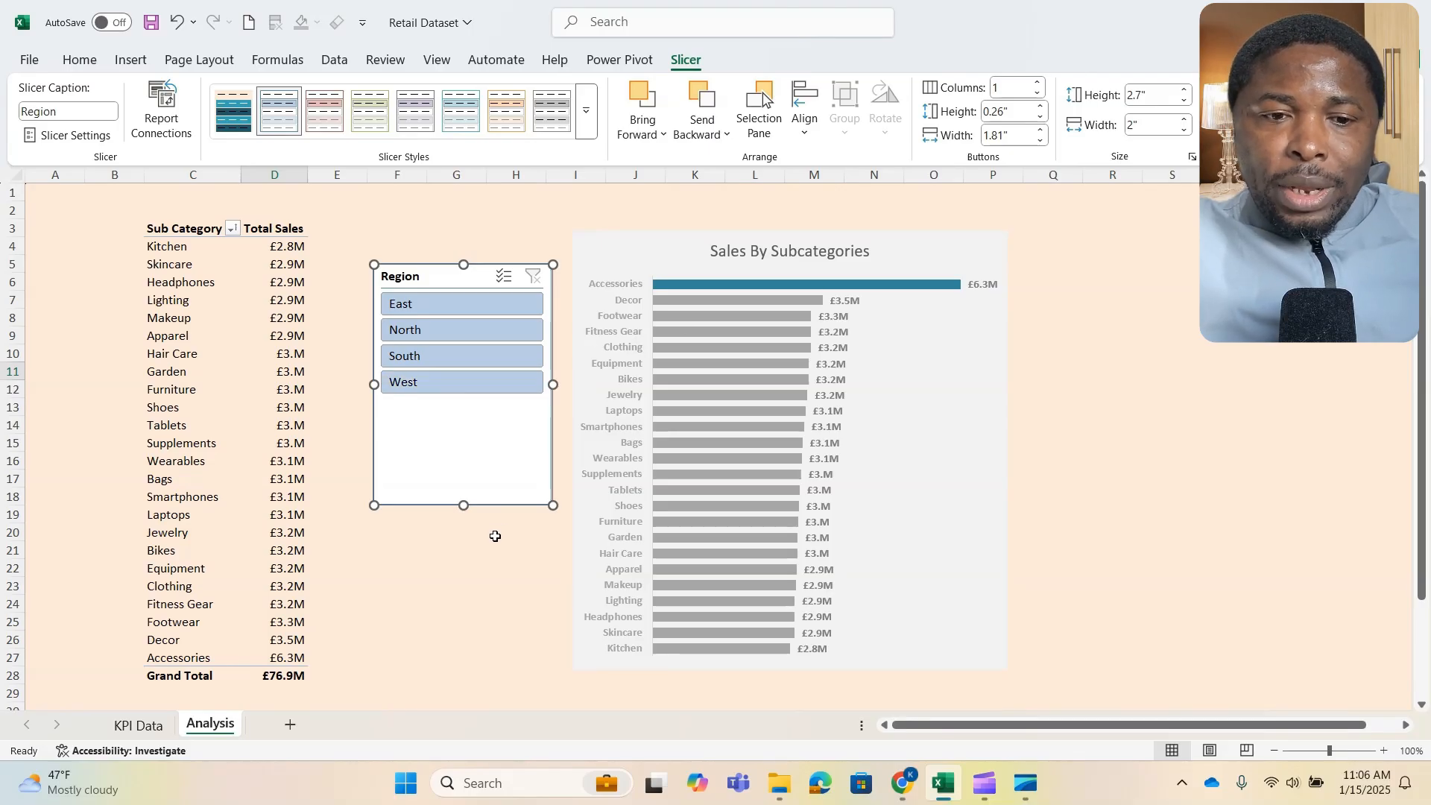
drag(463, 506, 464, 439)
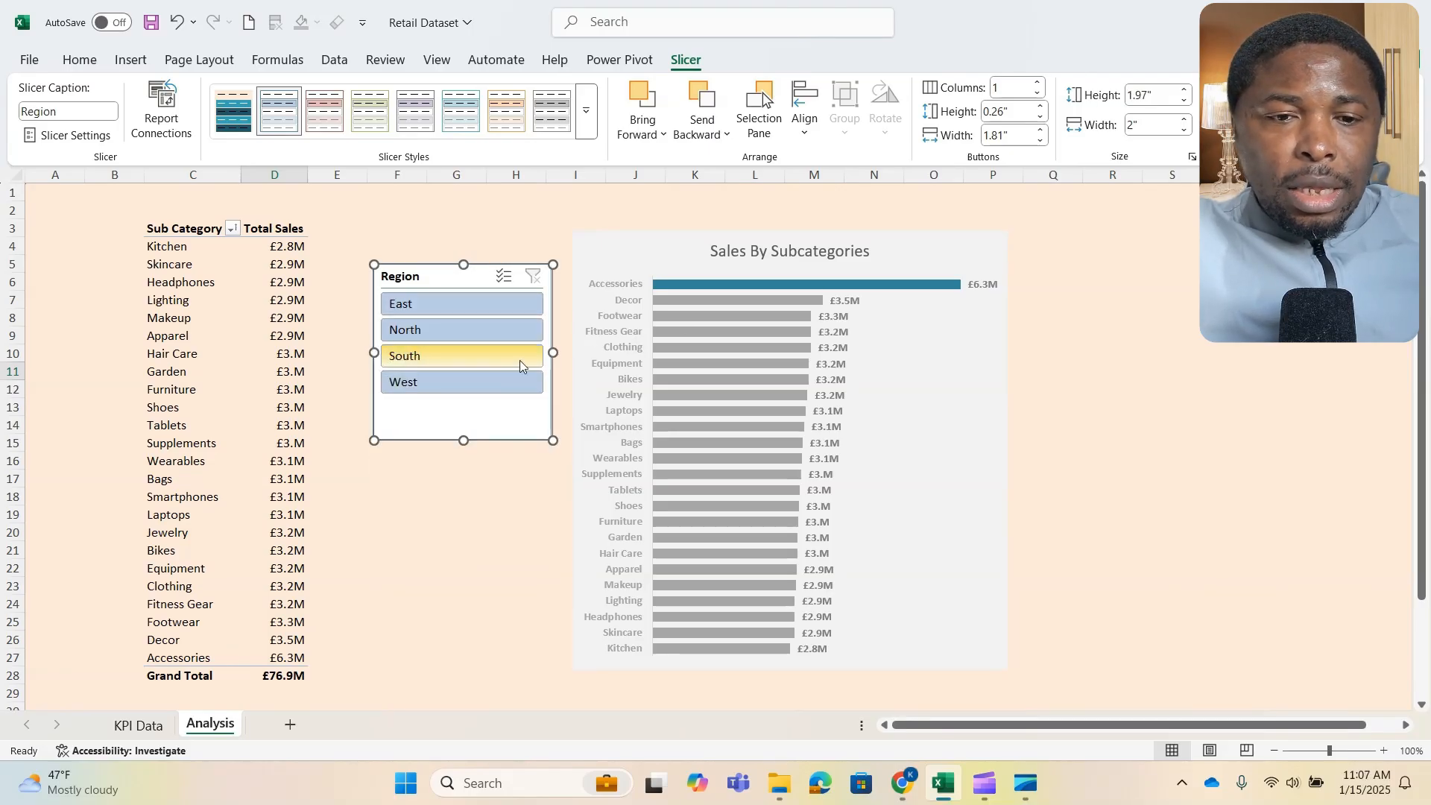
drag(371, 353, 353, 353)
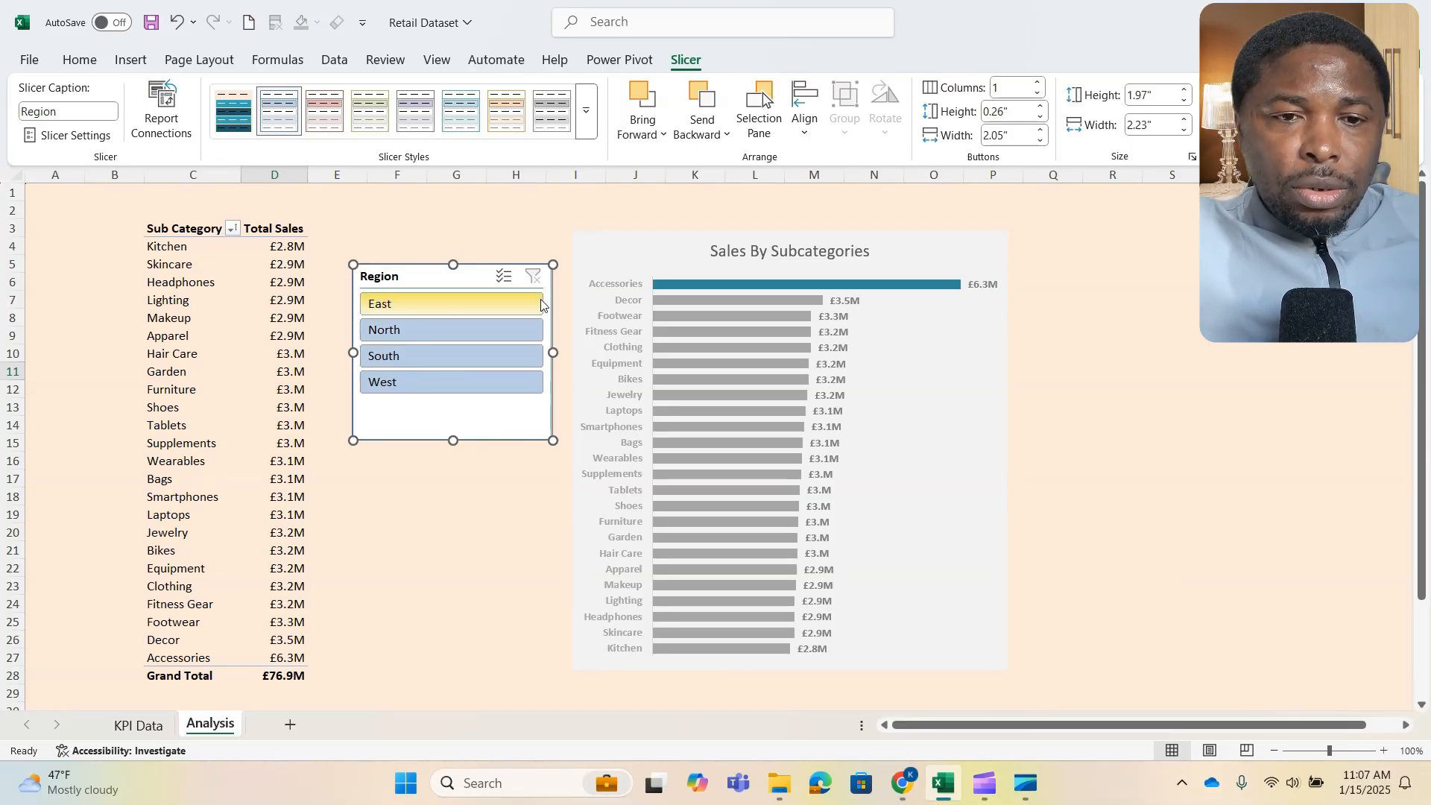
click(488, 459)
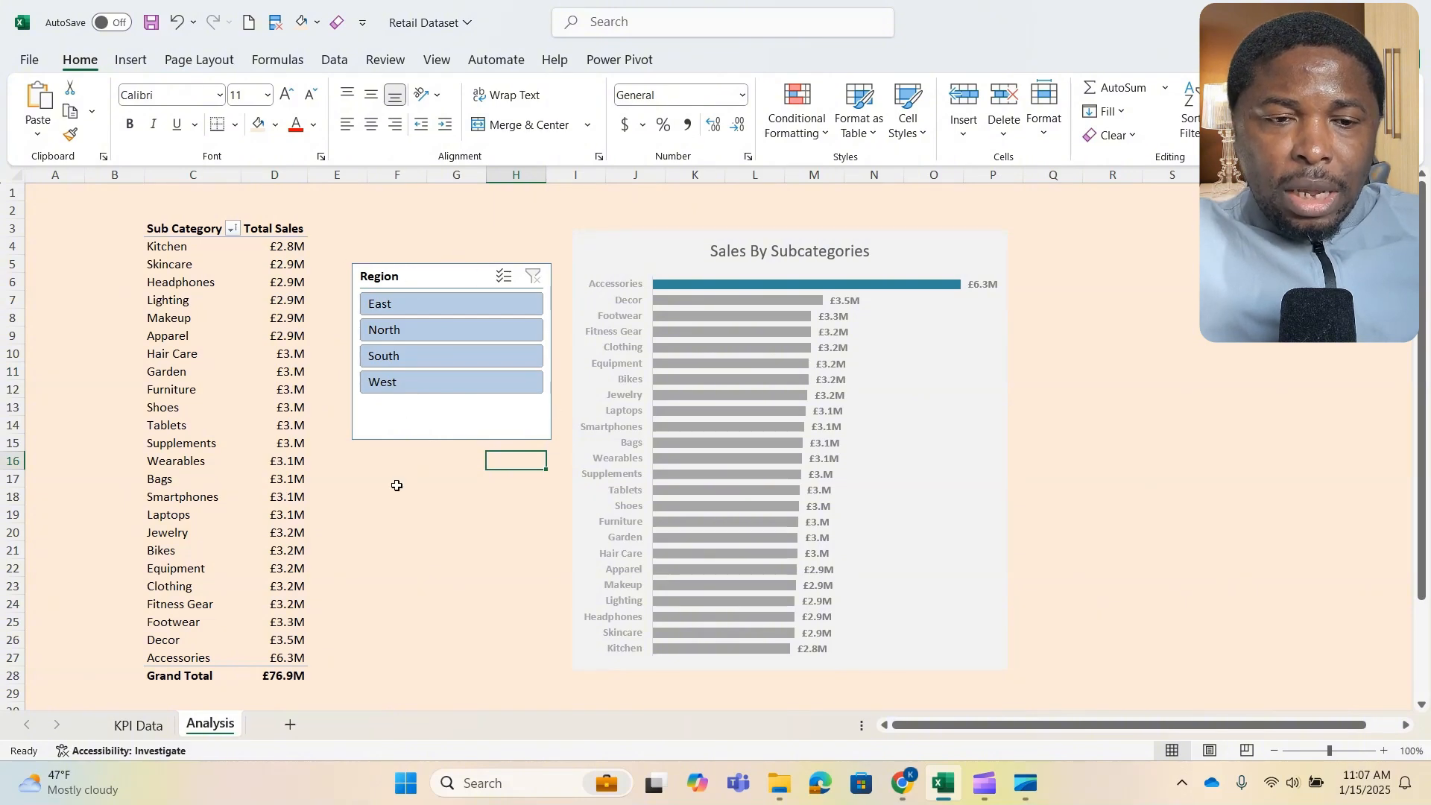
click(412, 439)
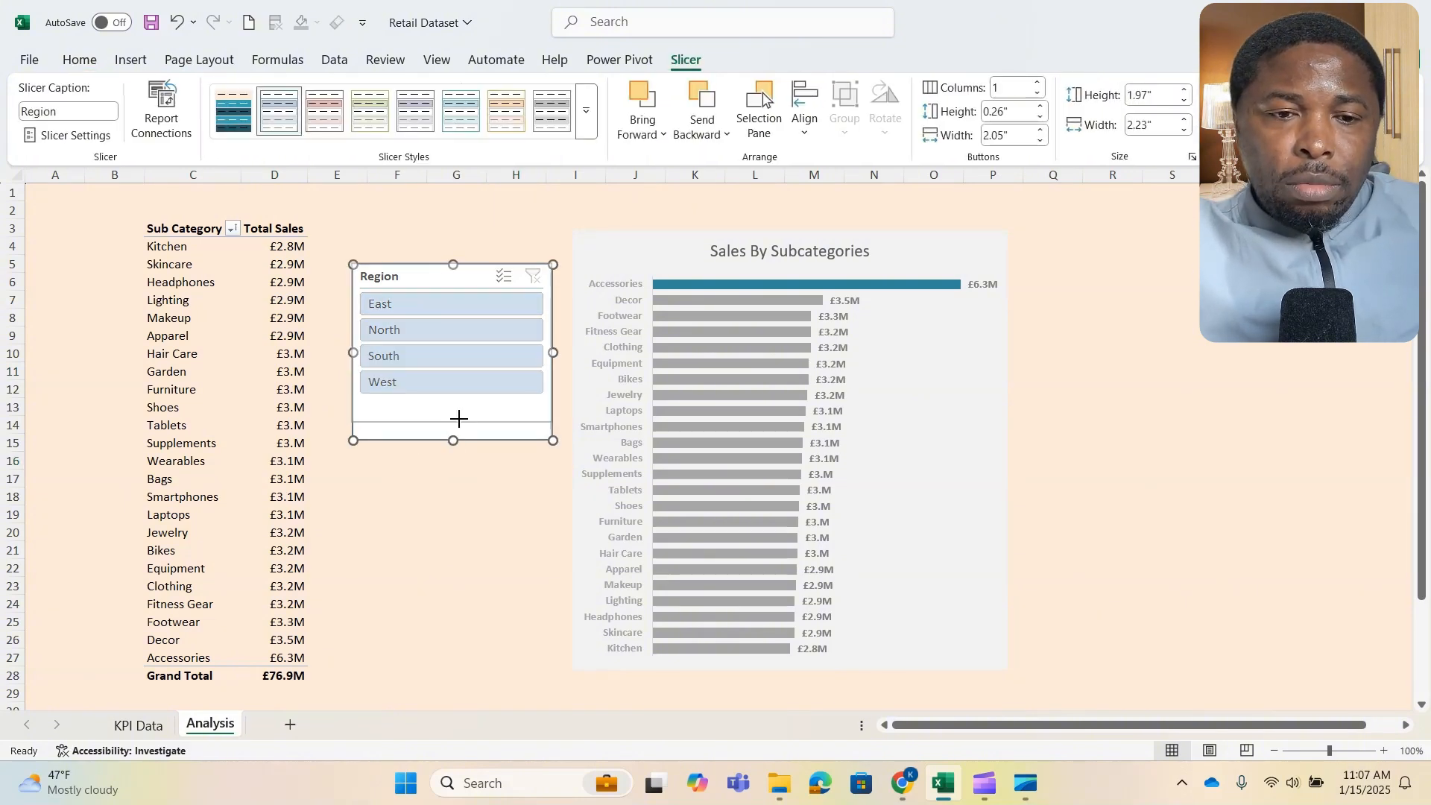
drag(458, 419, 459, 420)
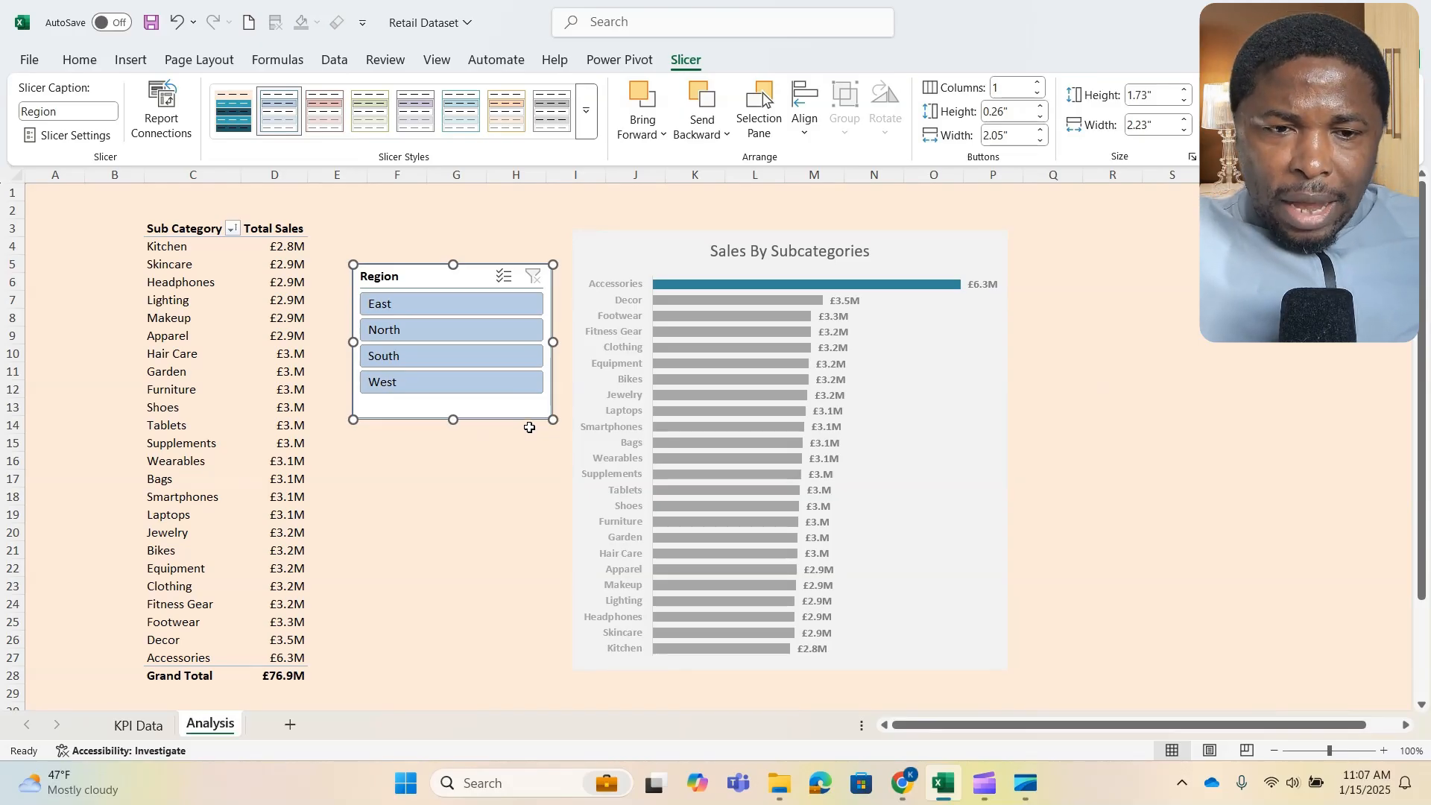
- Move the Region slicer down to start around row 12 and apply the dark blue slicer style
mouse_move(704, 423)
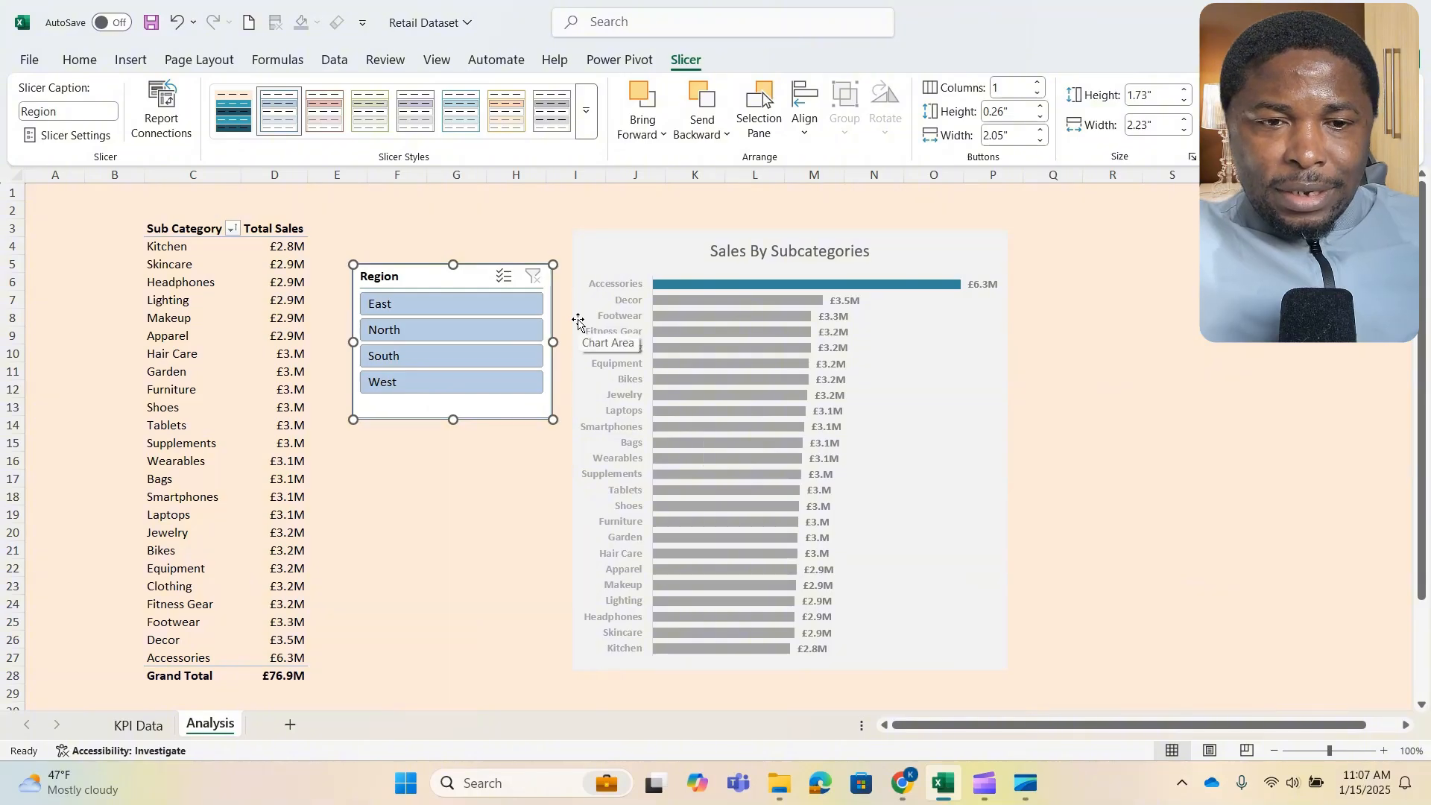
drag(485, 275, 486, 398)
click(586, 112)
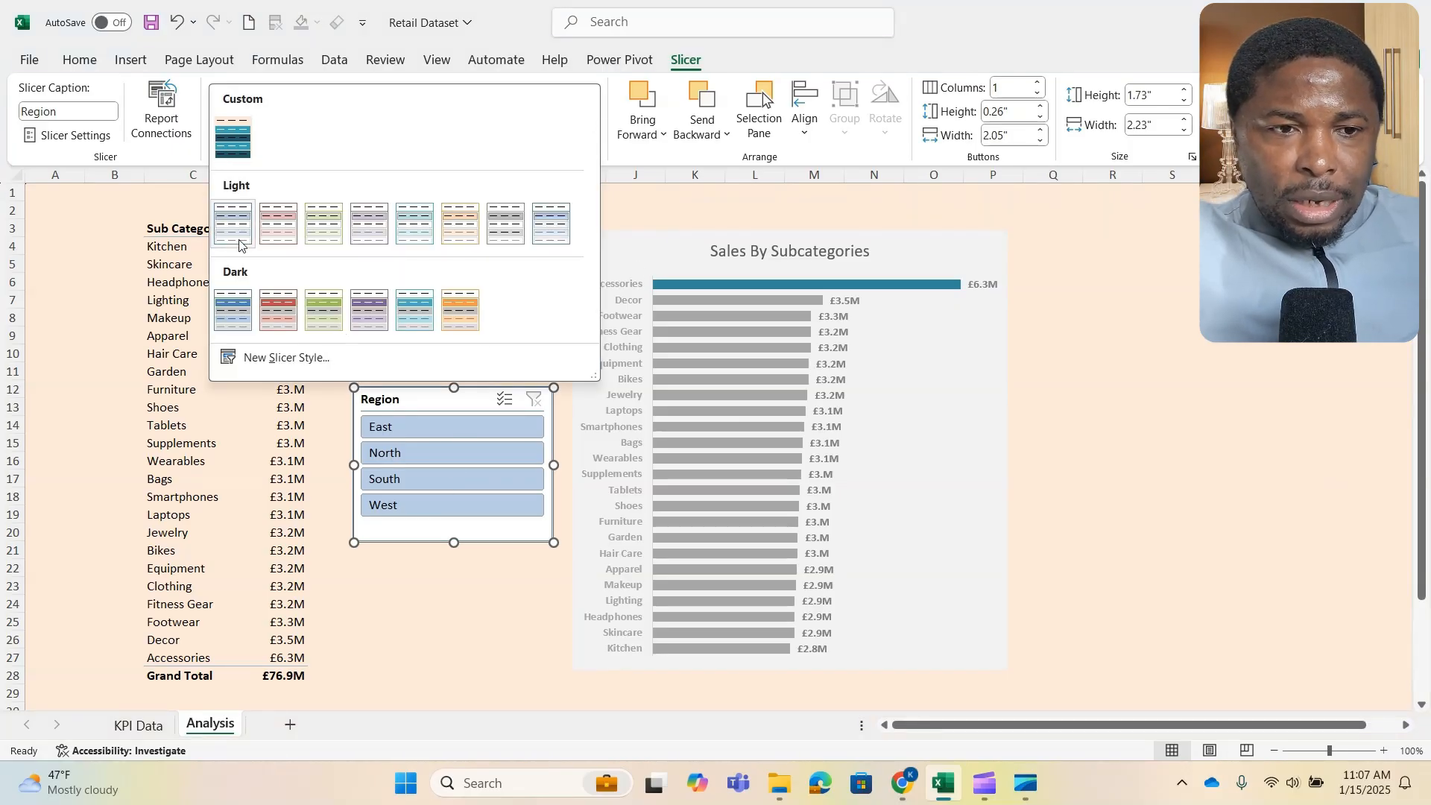
click(230, 312)
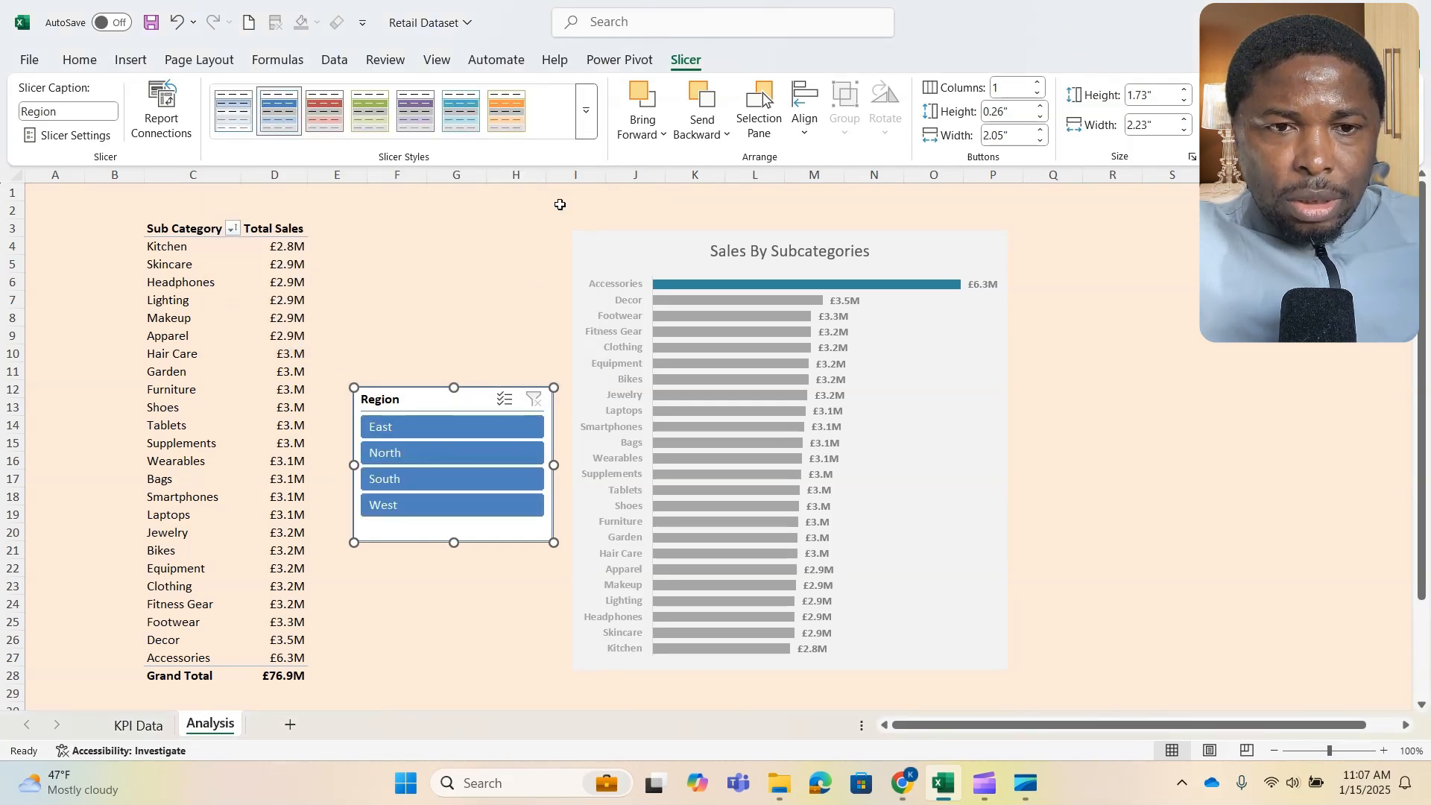
- Compare the options offered for the built-in dark blue slicer style and the custom slicer style
click(587, 121)
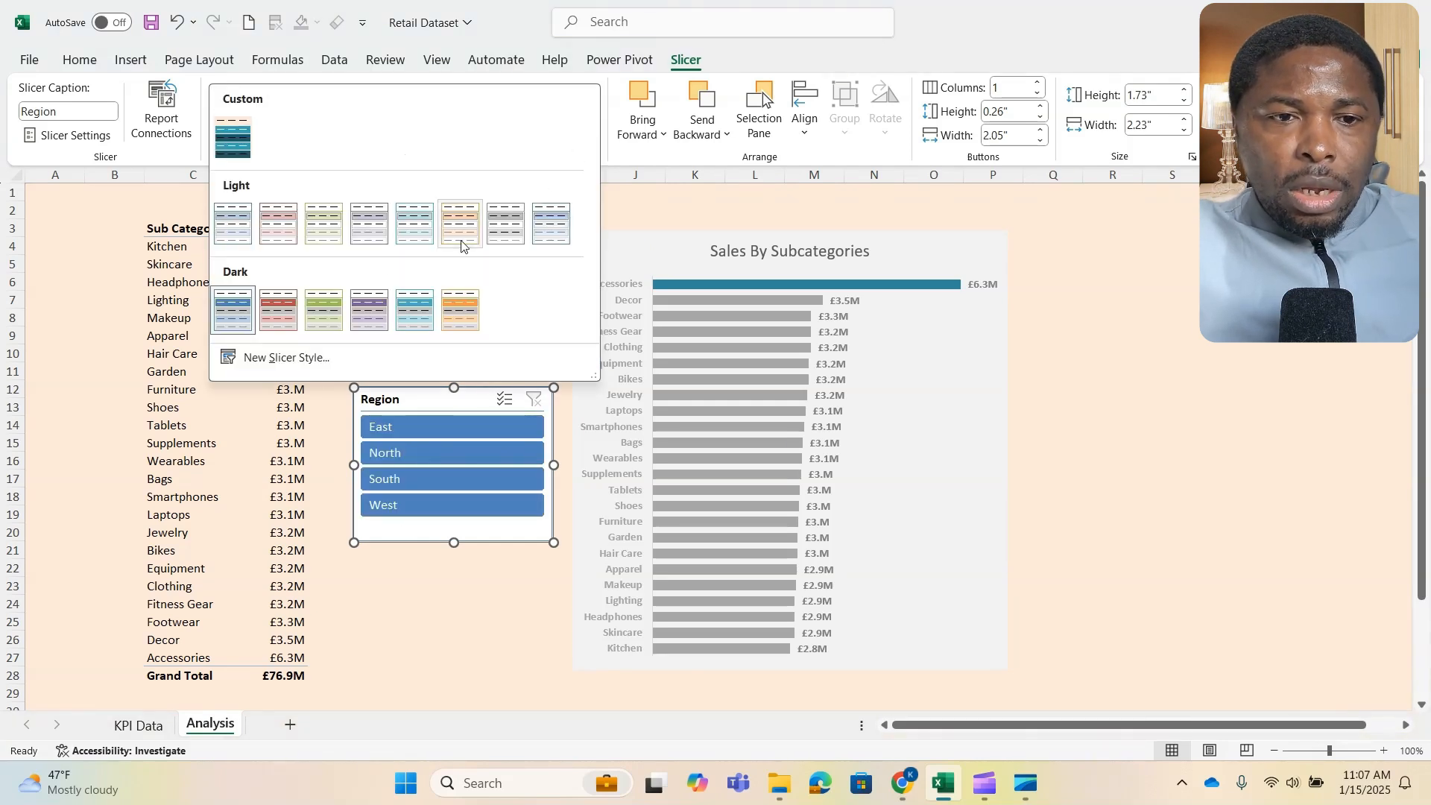
right_click(235, 318)
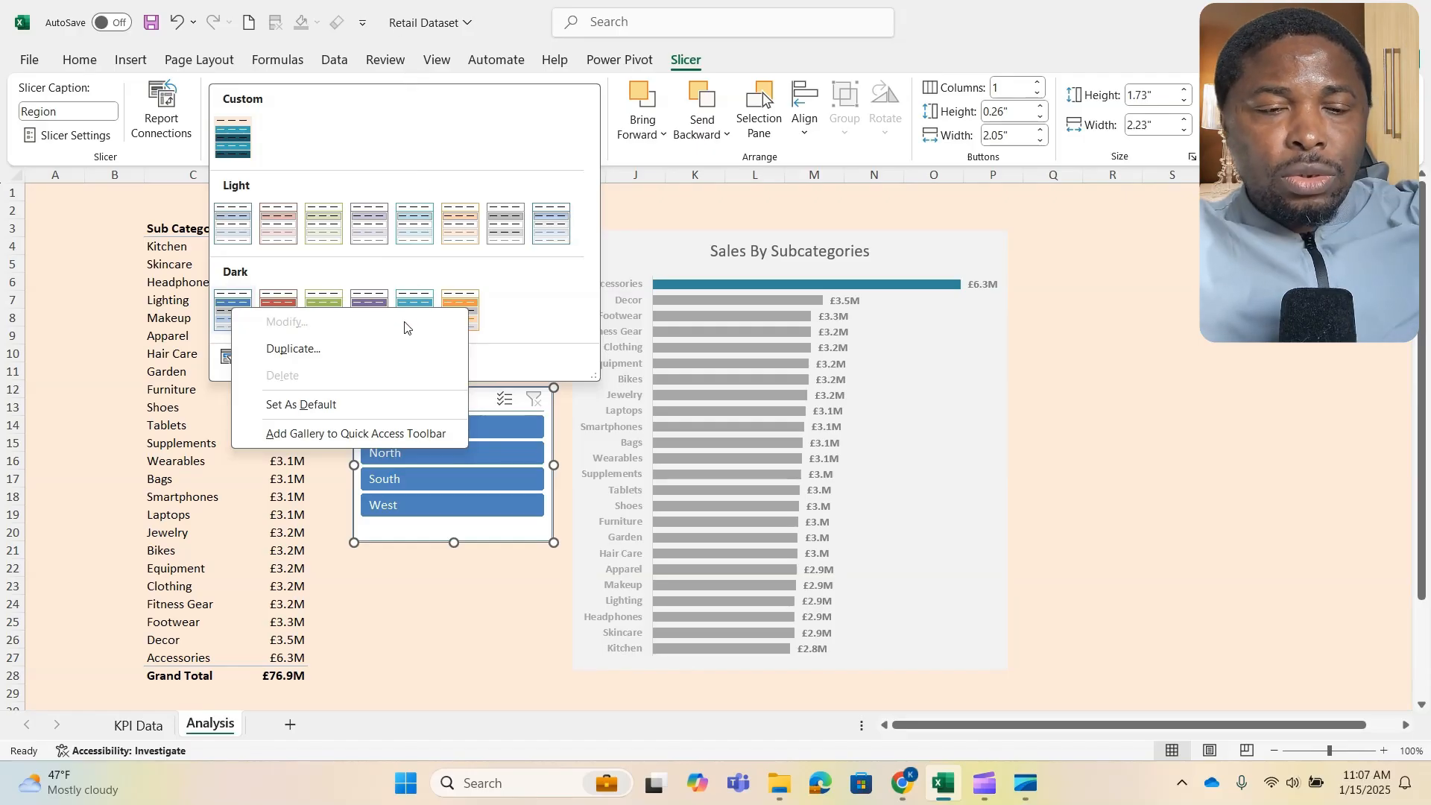
click(363, 181)
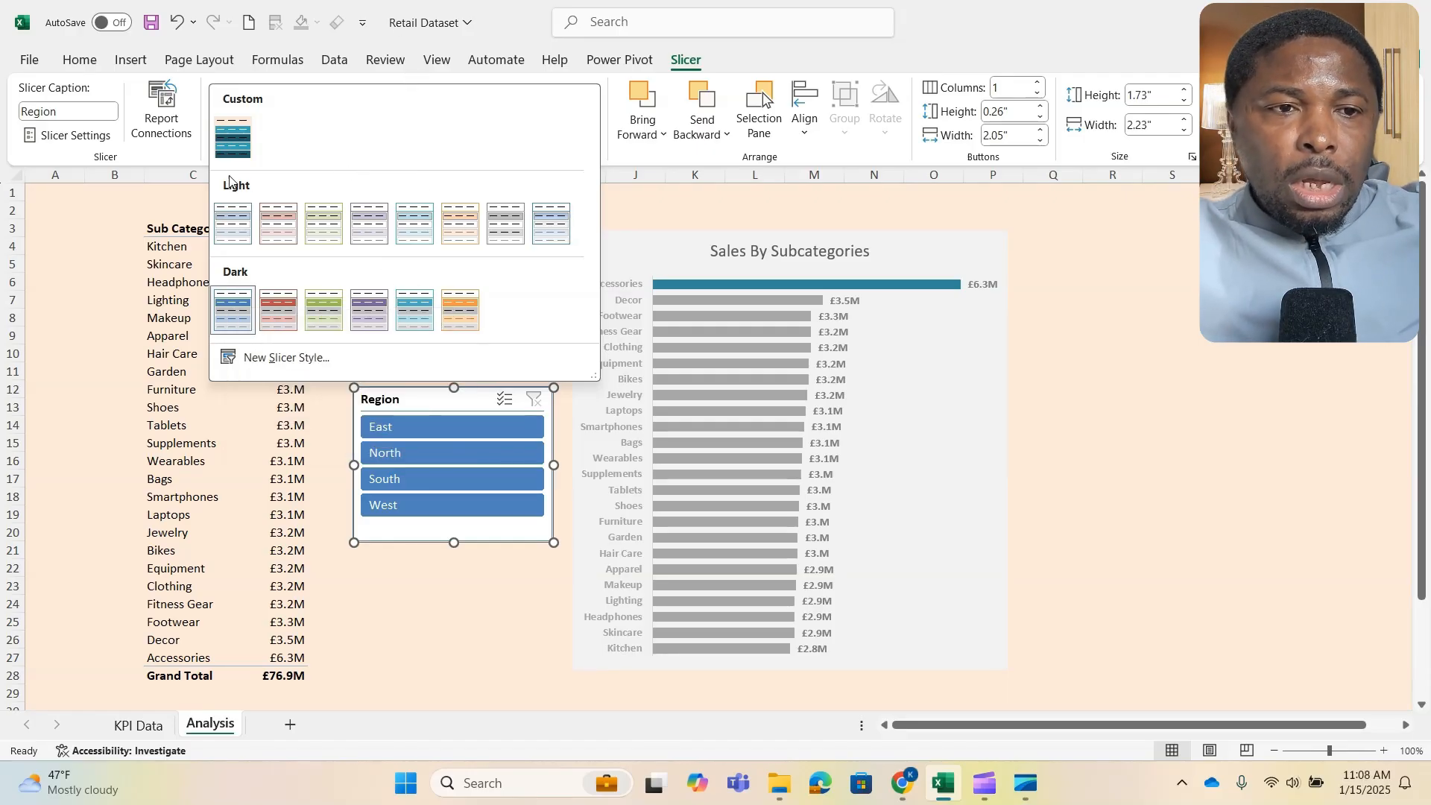
right_click(231, 135)
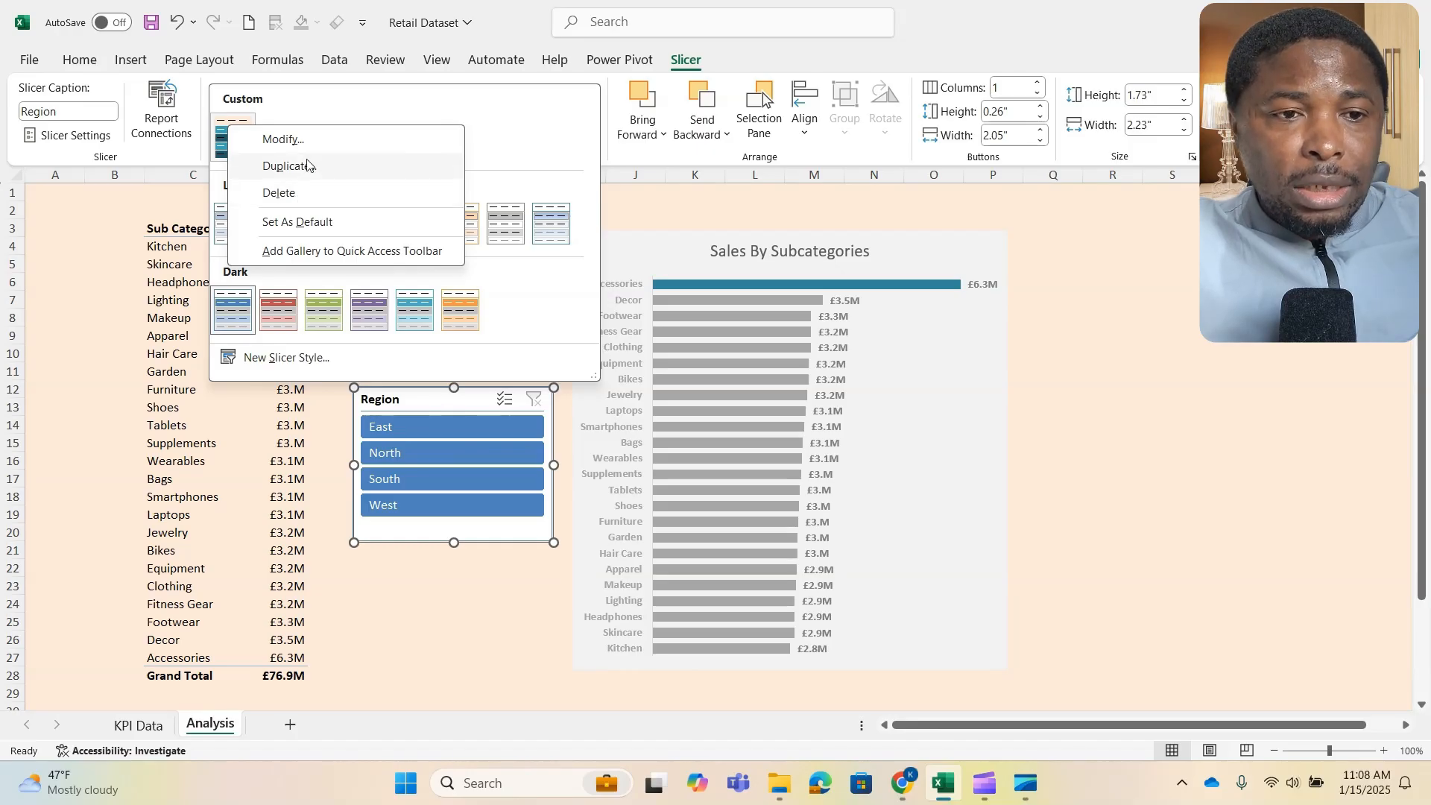
click(305, 105)
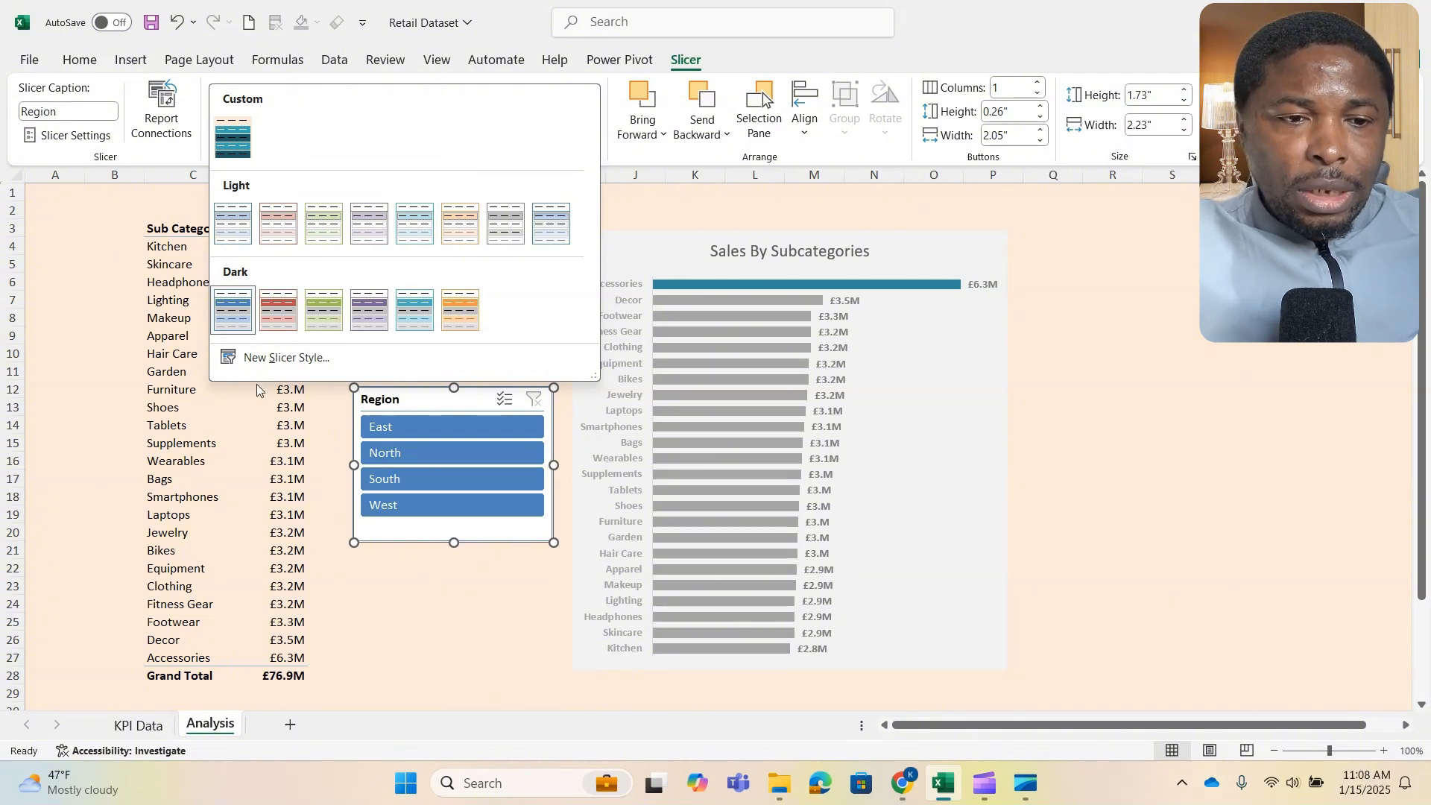
- Start a new slicer style named "Analytics 1" and review its list of slicer elements
click(270, 360)
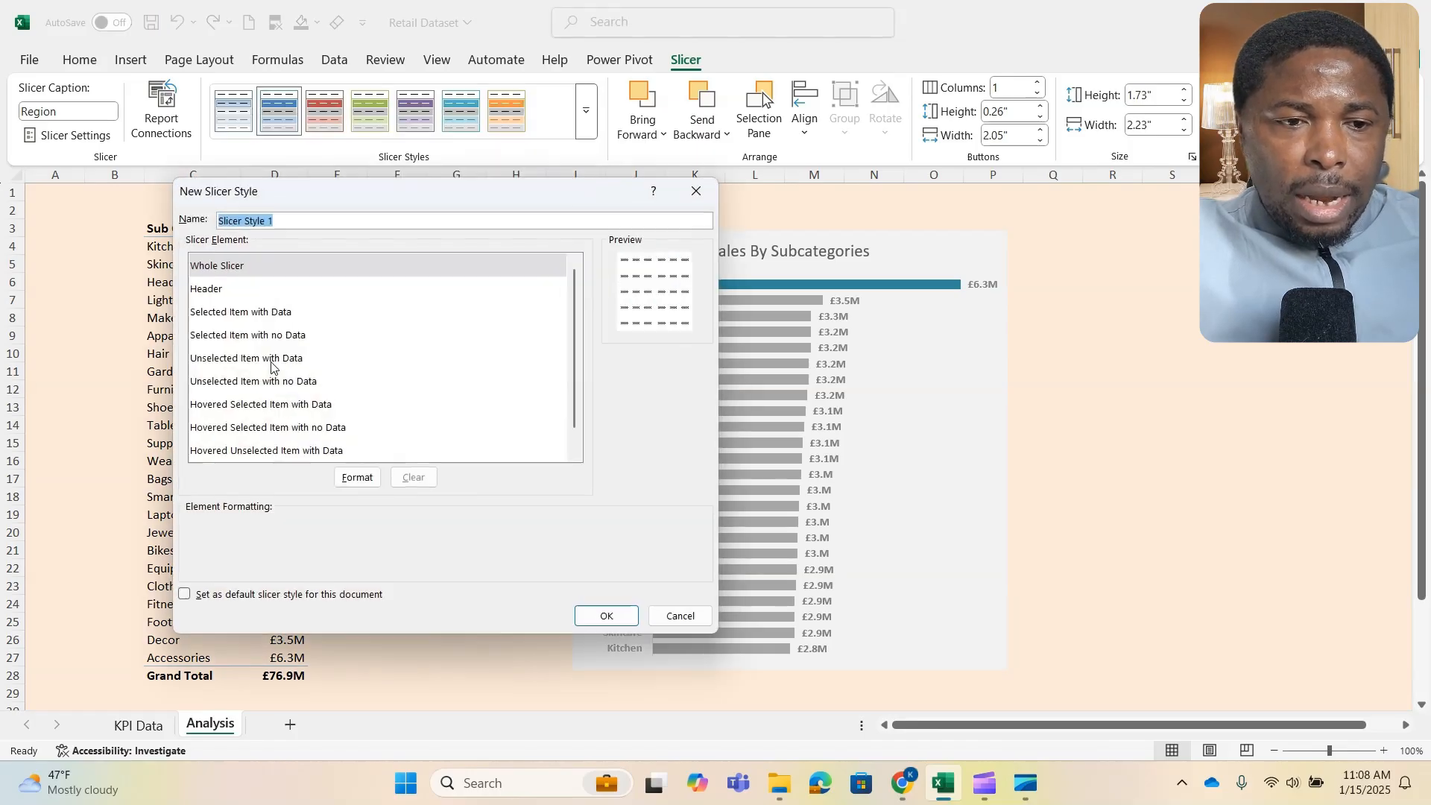
drag(393, 195, 809, 244)
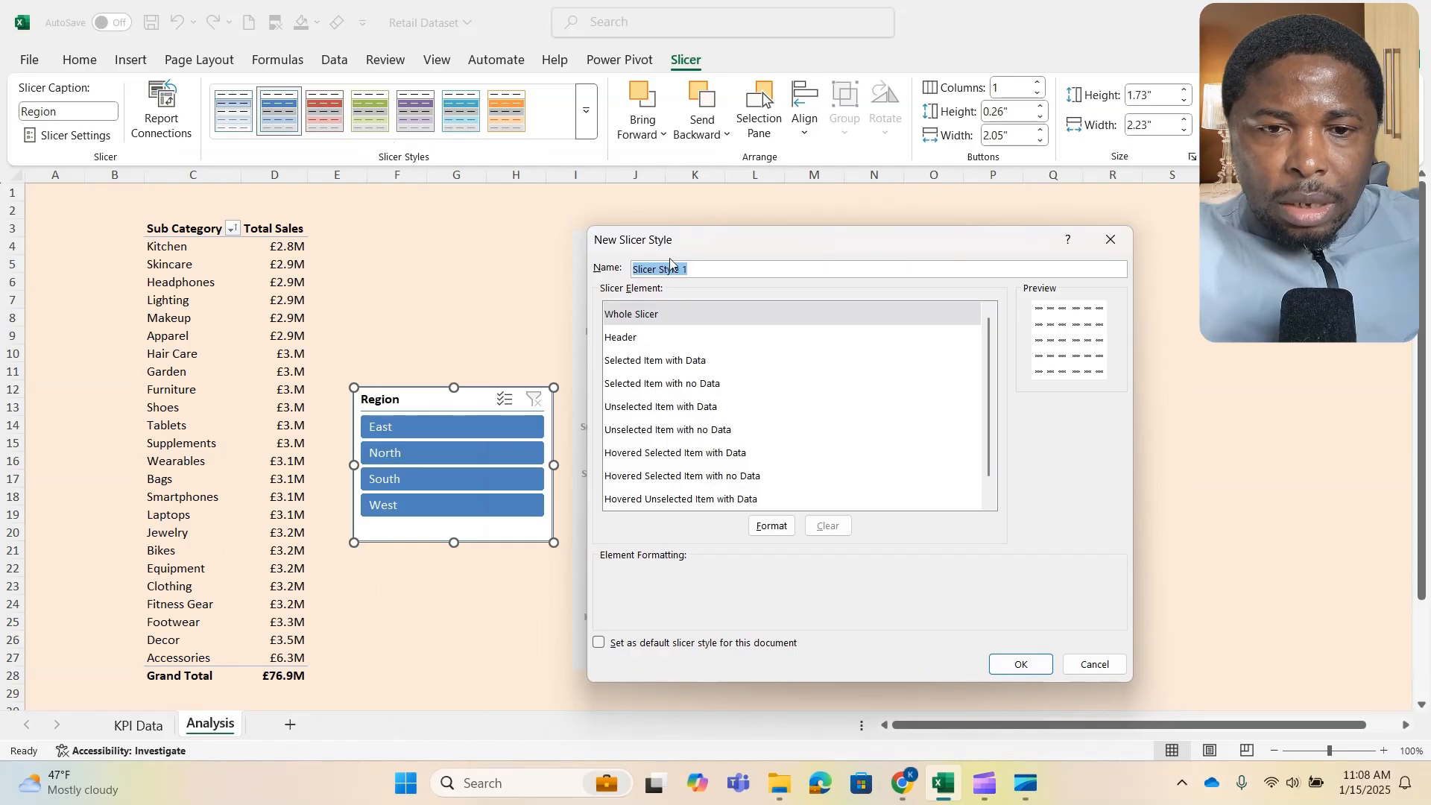
key(BackSpace)
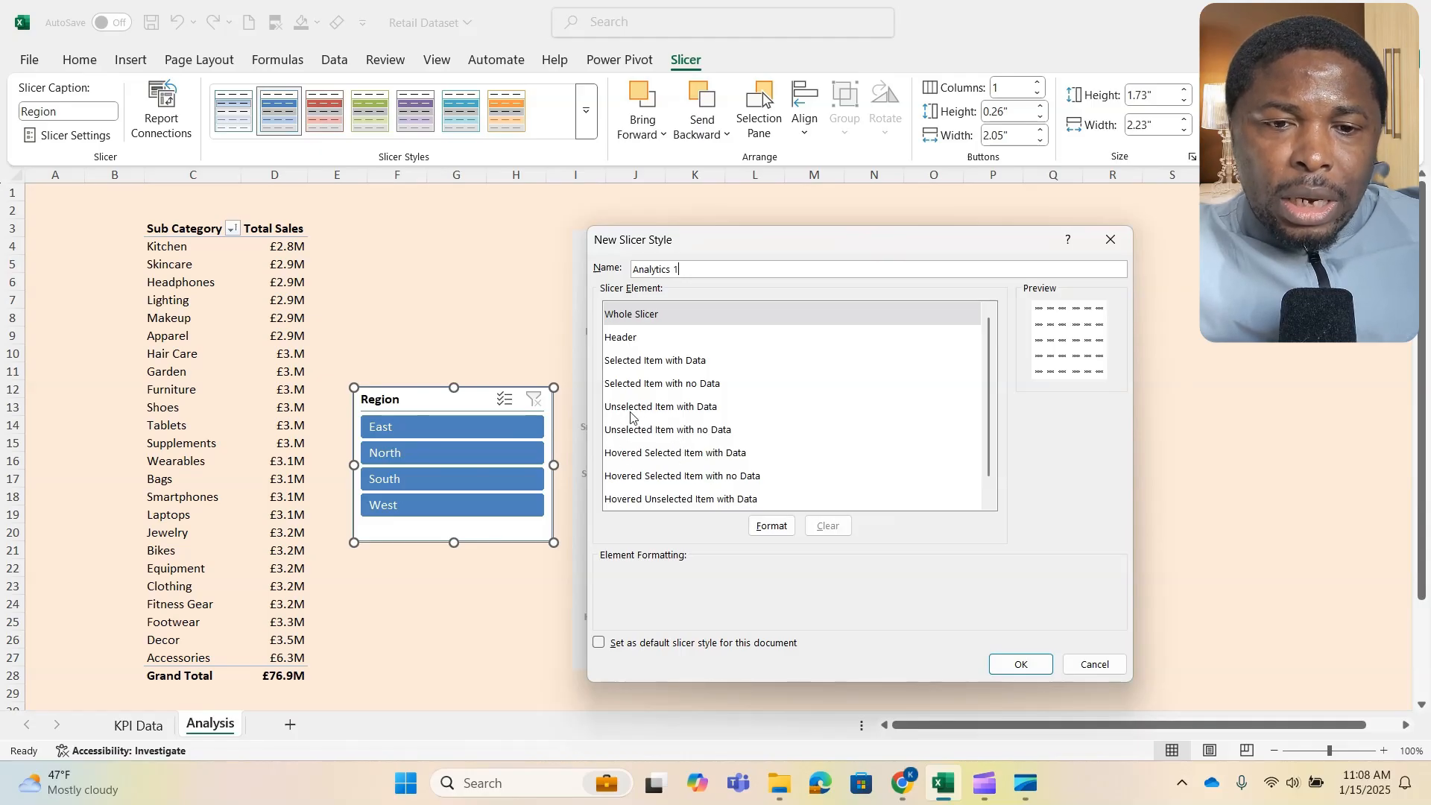
scroll(686, 425, down, 1)
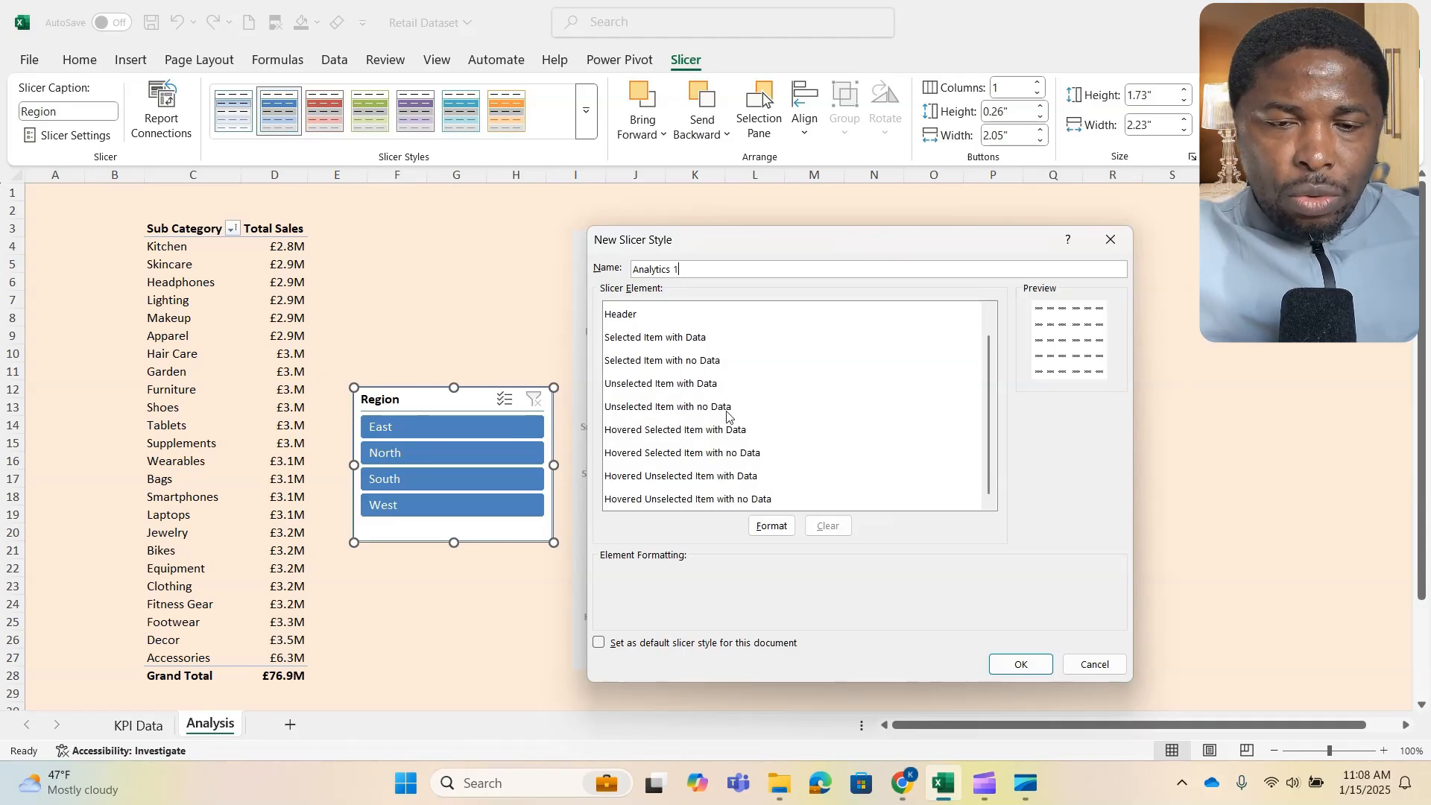
scroll(727, 416, up, 1)
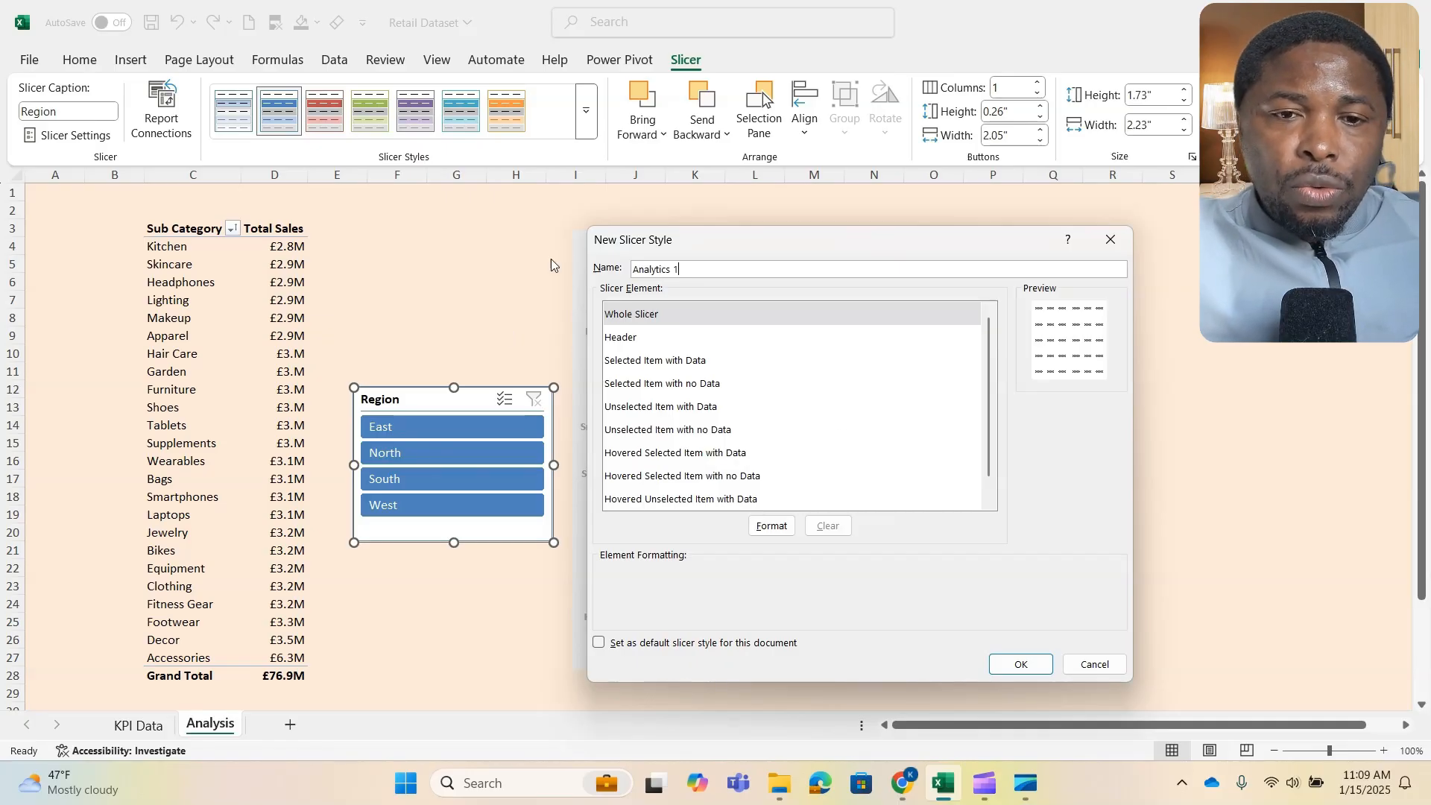
- Format the Whole Slicer element of the new style with the lightest orange fill and no border
click(773, 526)
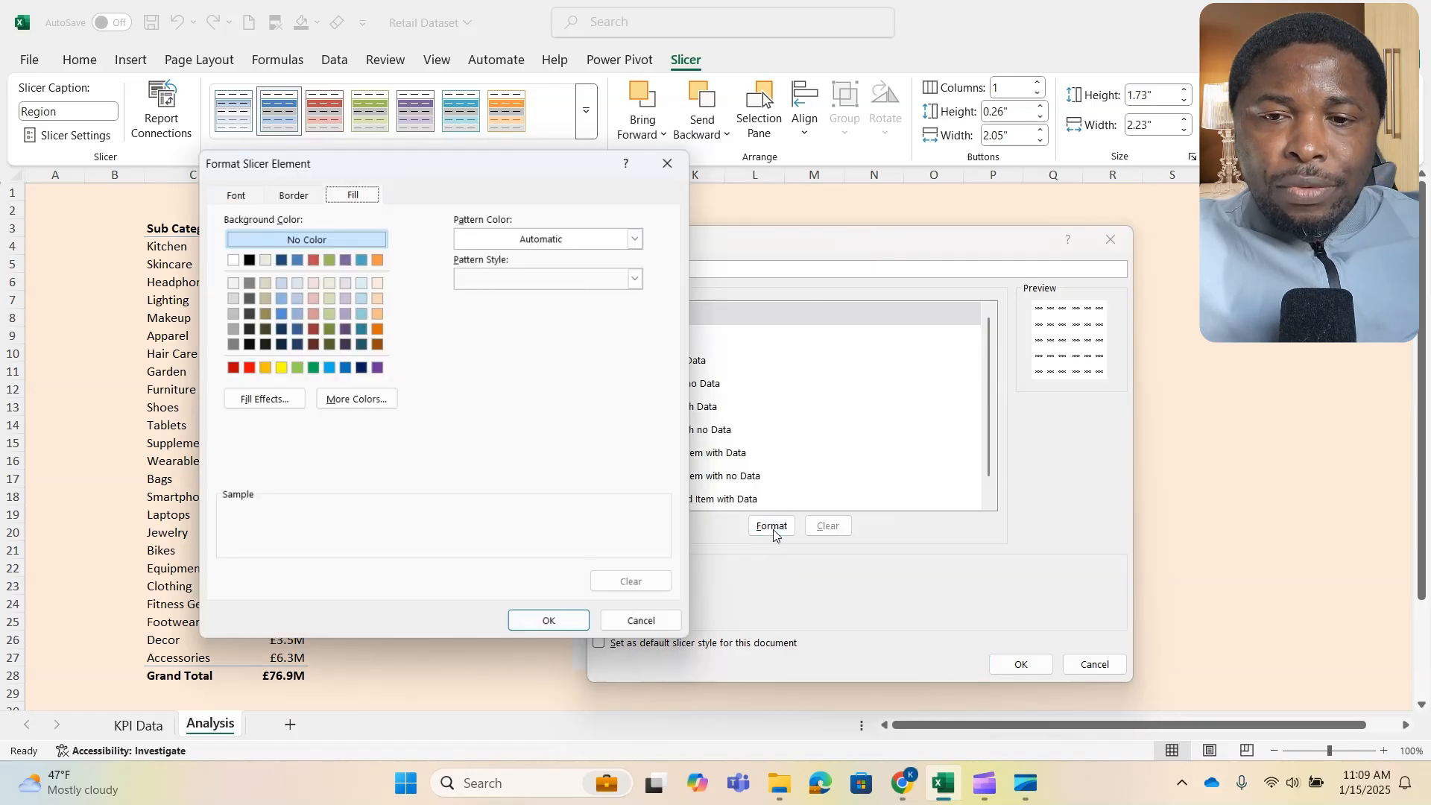
drag(492, 168, 938, 223)
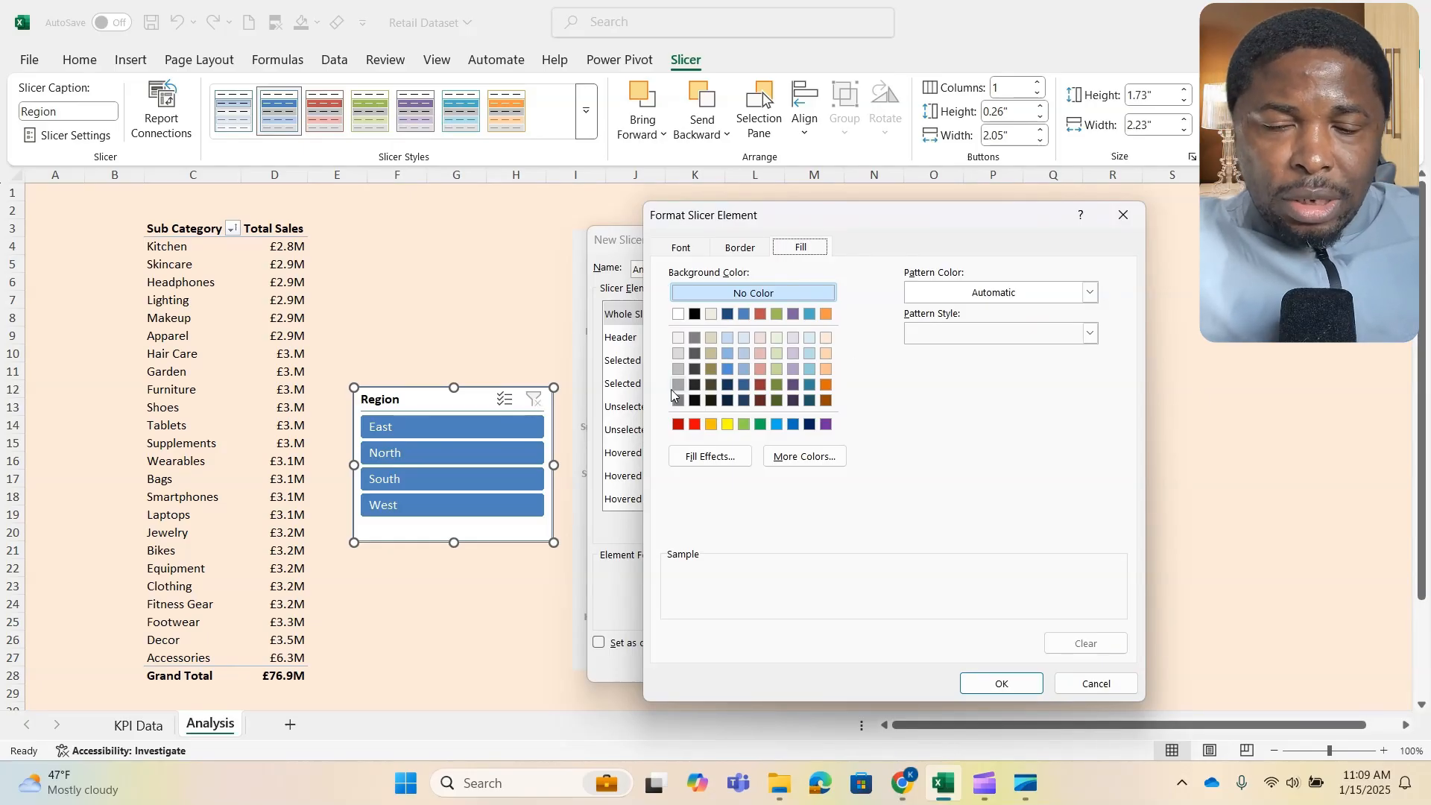
click(826, 338)
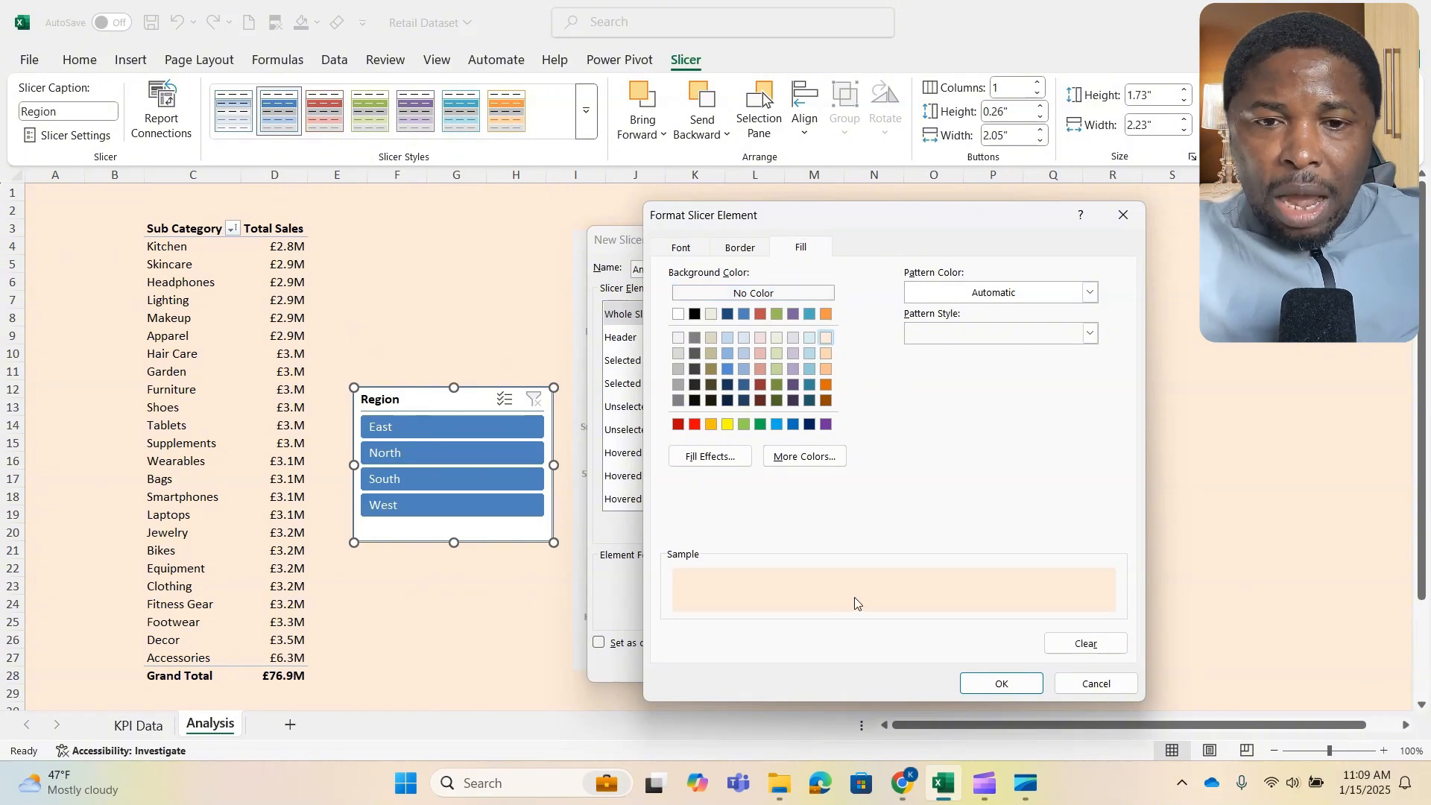
click(738, 251)
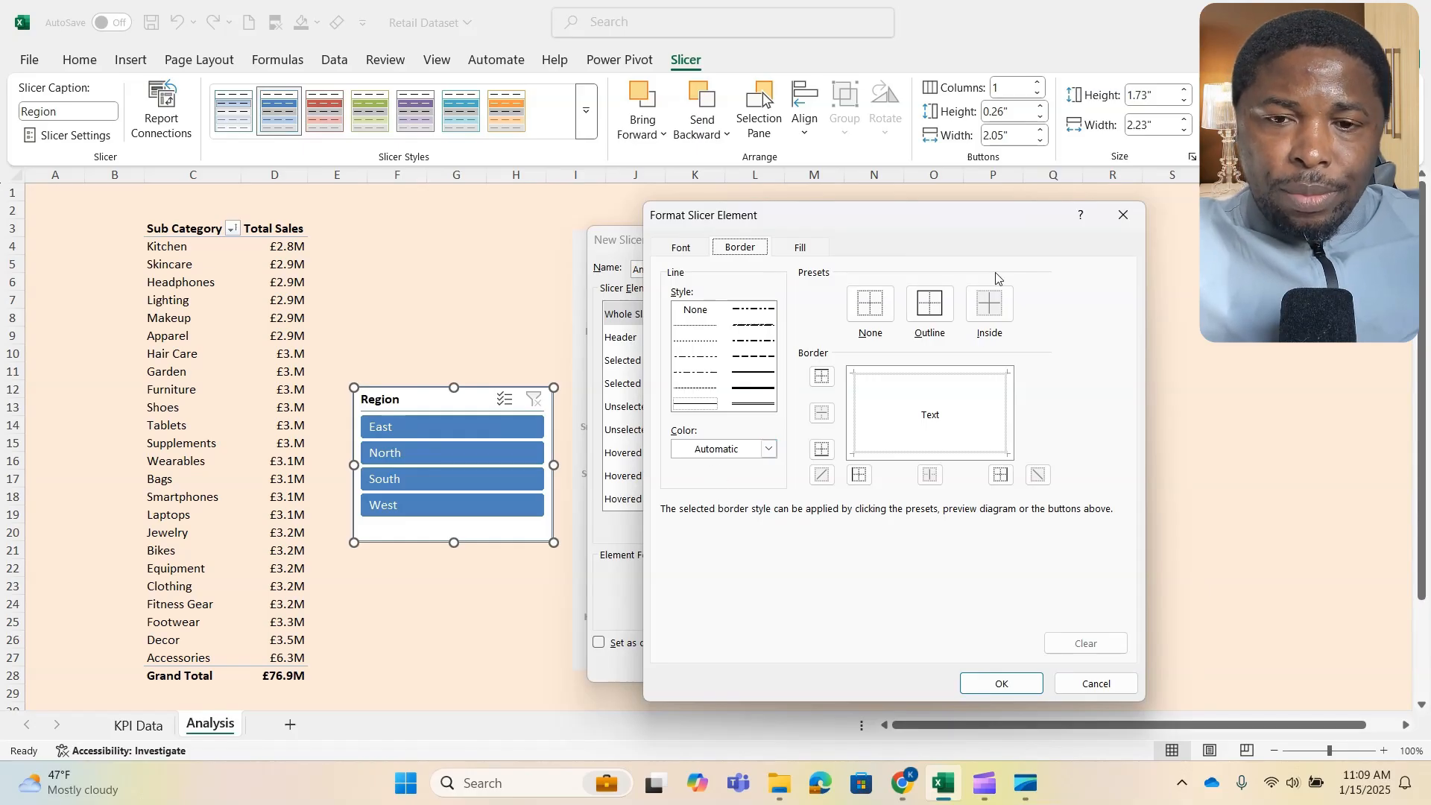
click(881, 304)
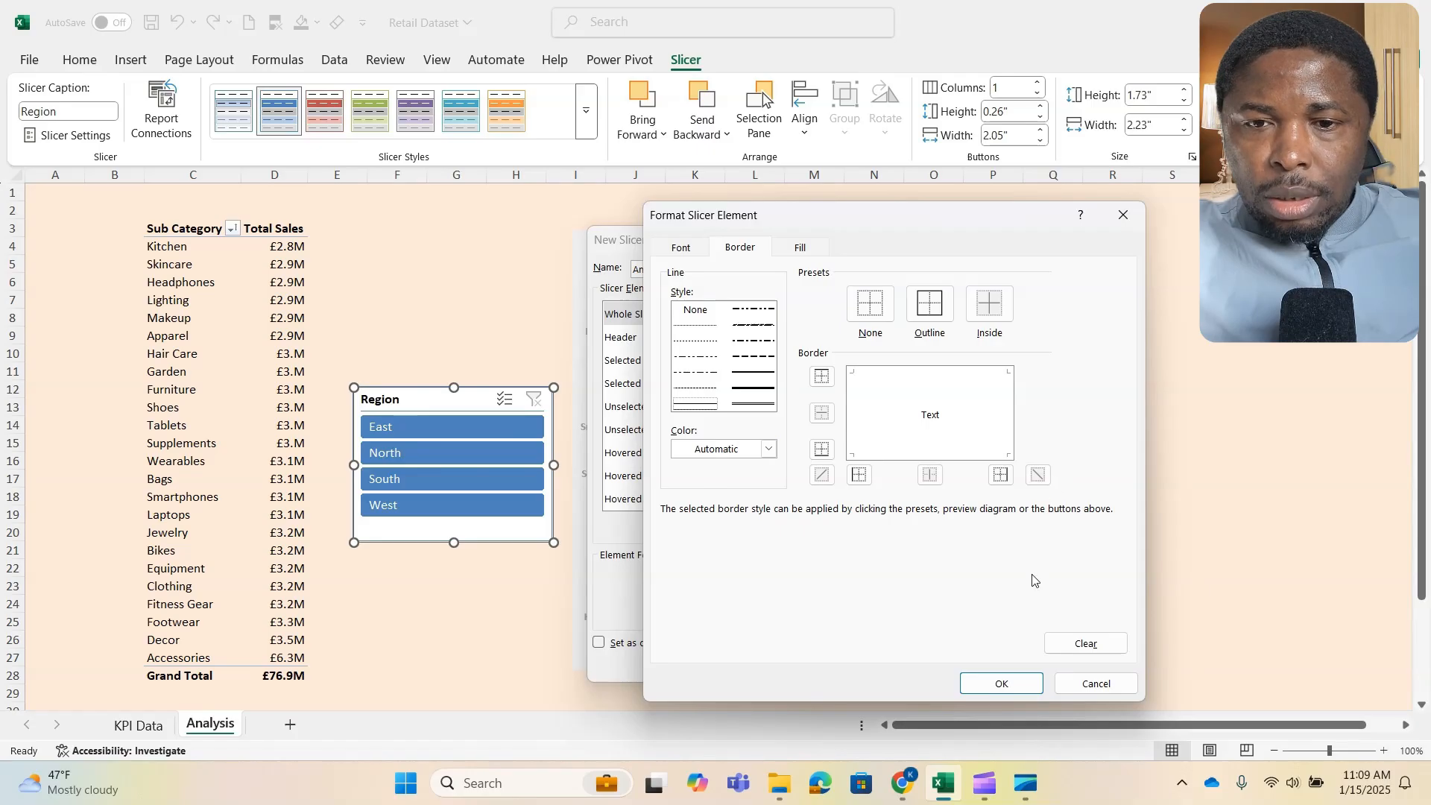
click(1011, 686)
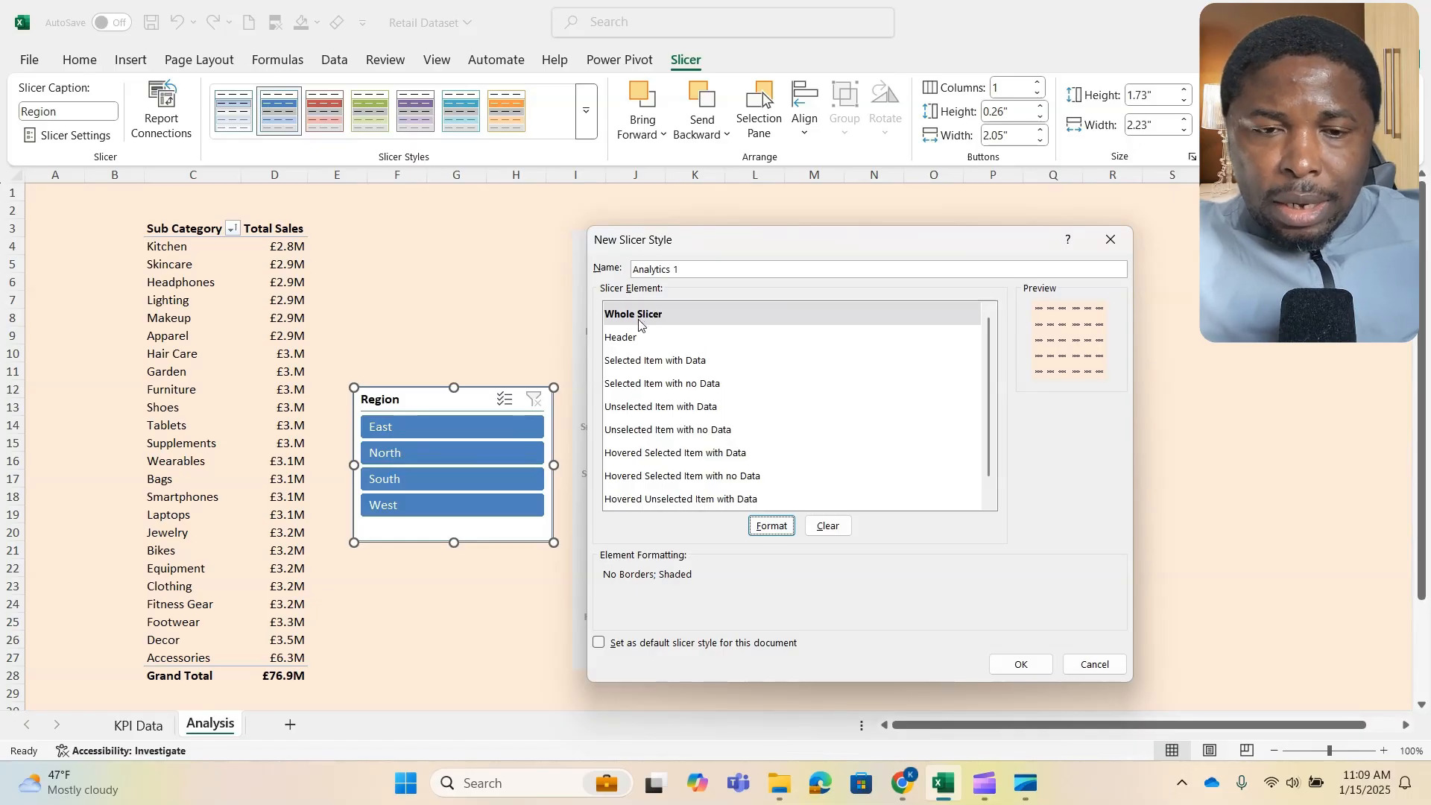
- Format the Header element of the slicer style with no border and the lightest orange fill
click(624, 340)
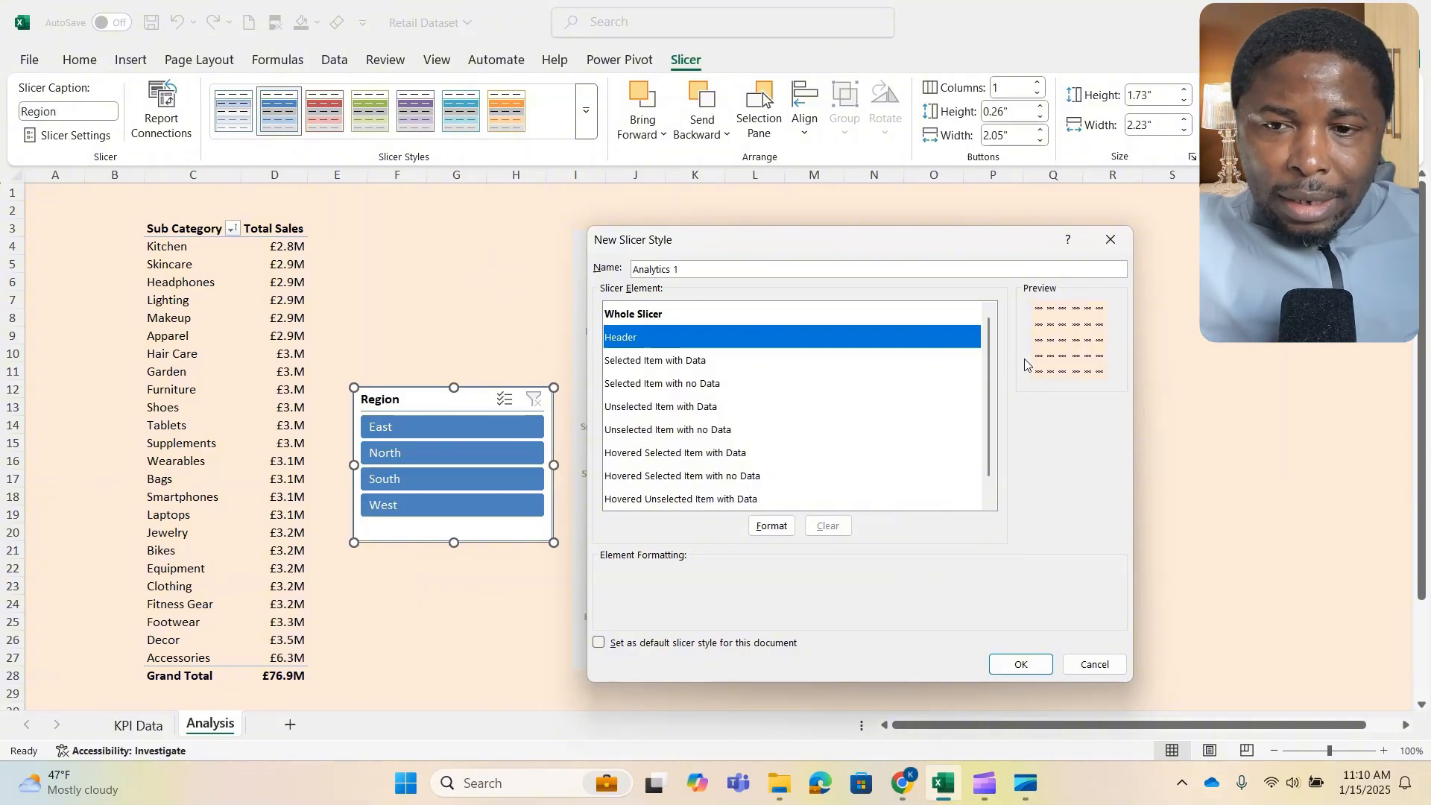
click(774, 527)
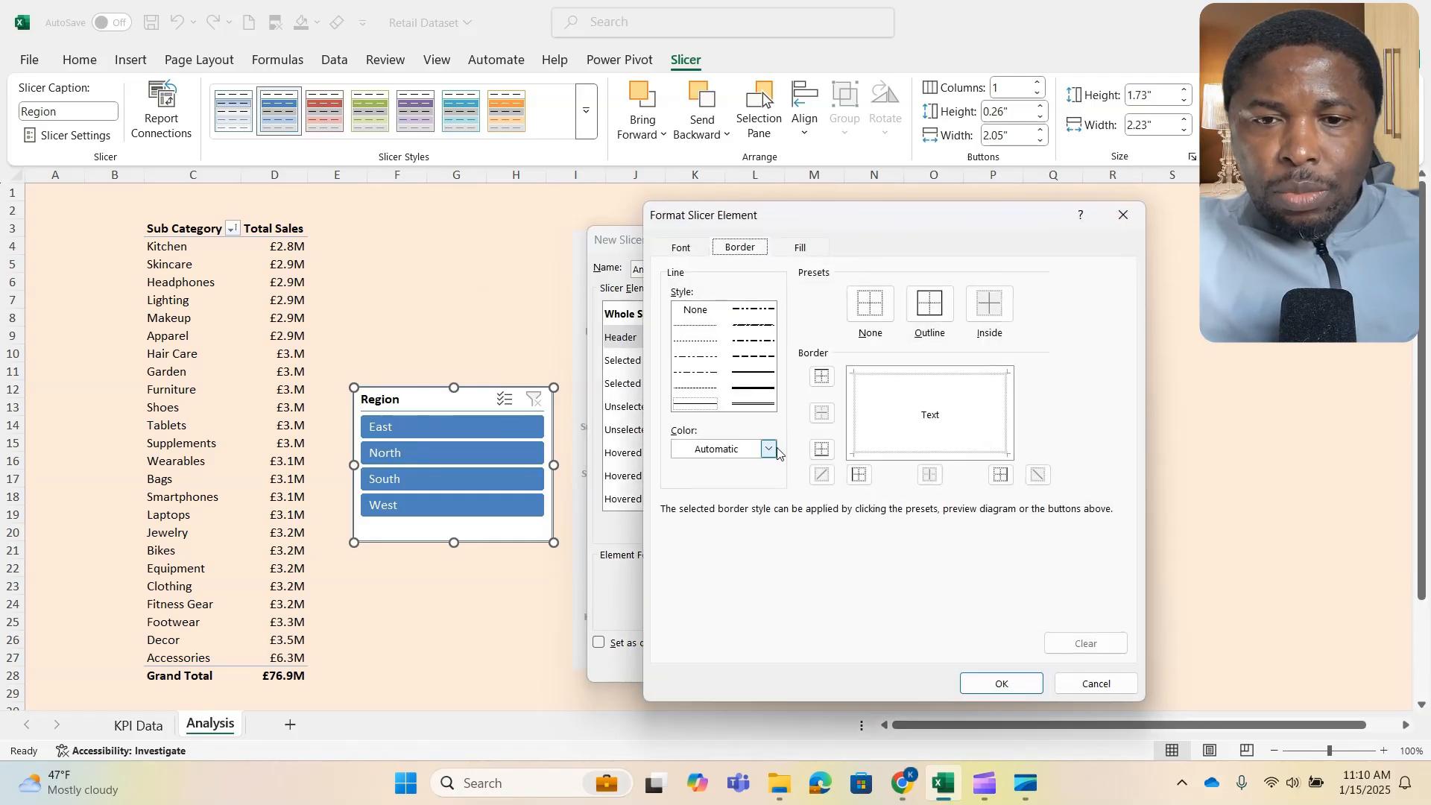
click(870, 303)
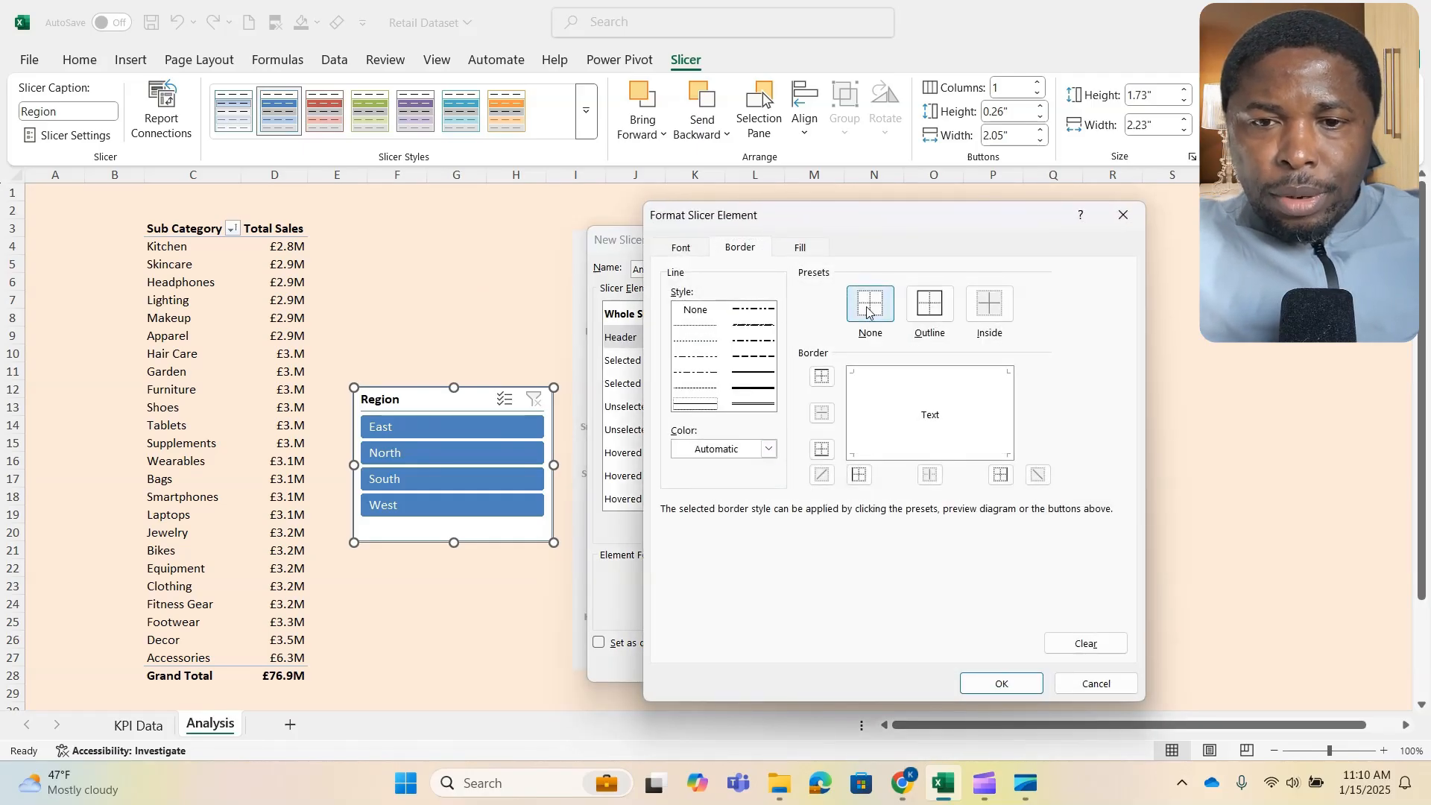
click(801, 249)
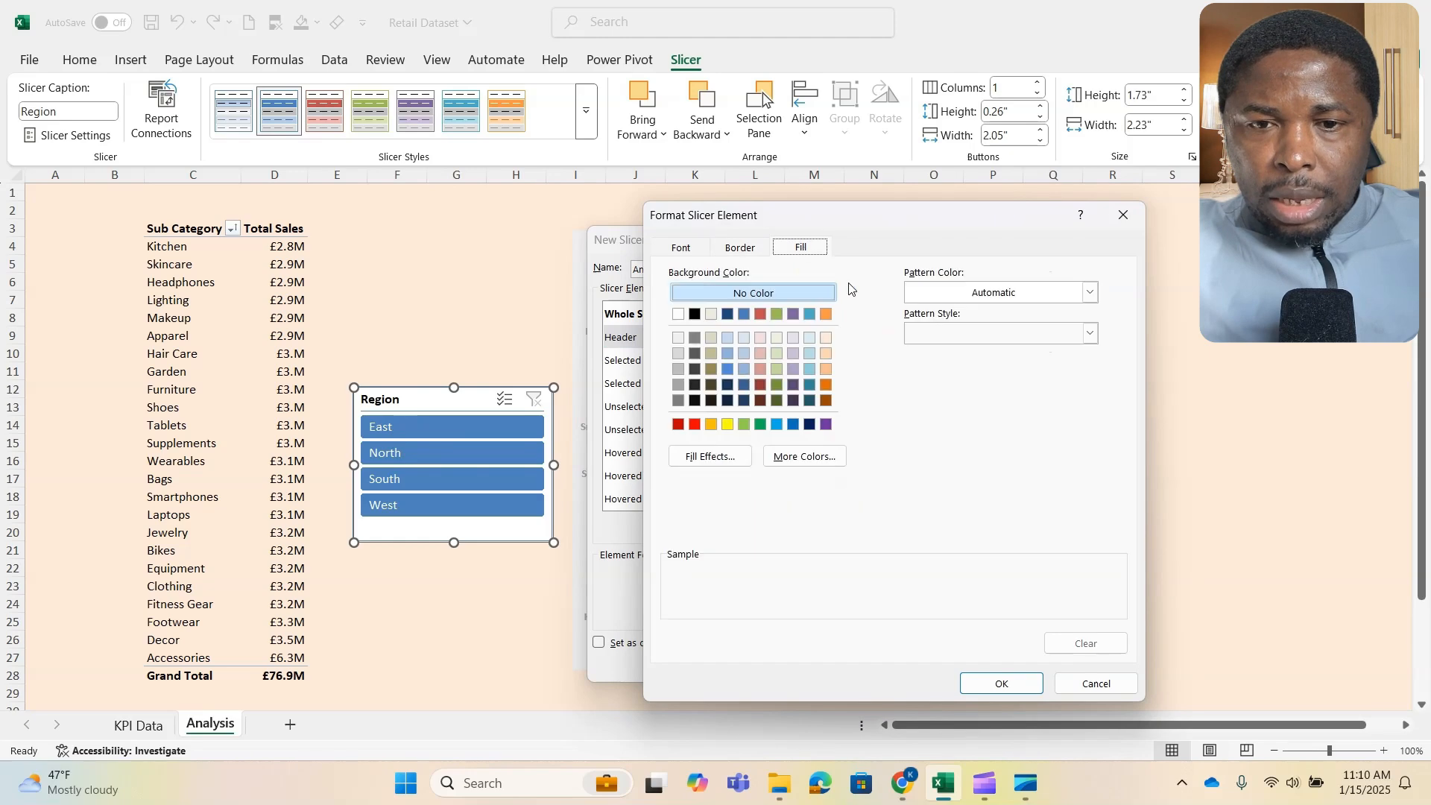
click(827, 337)
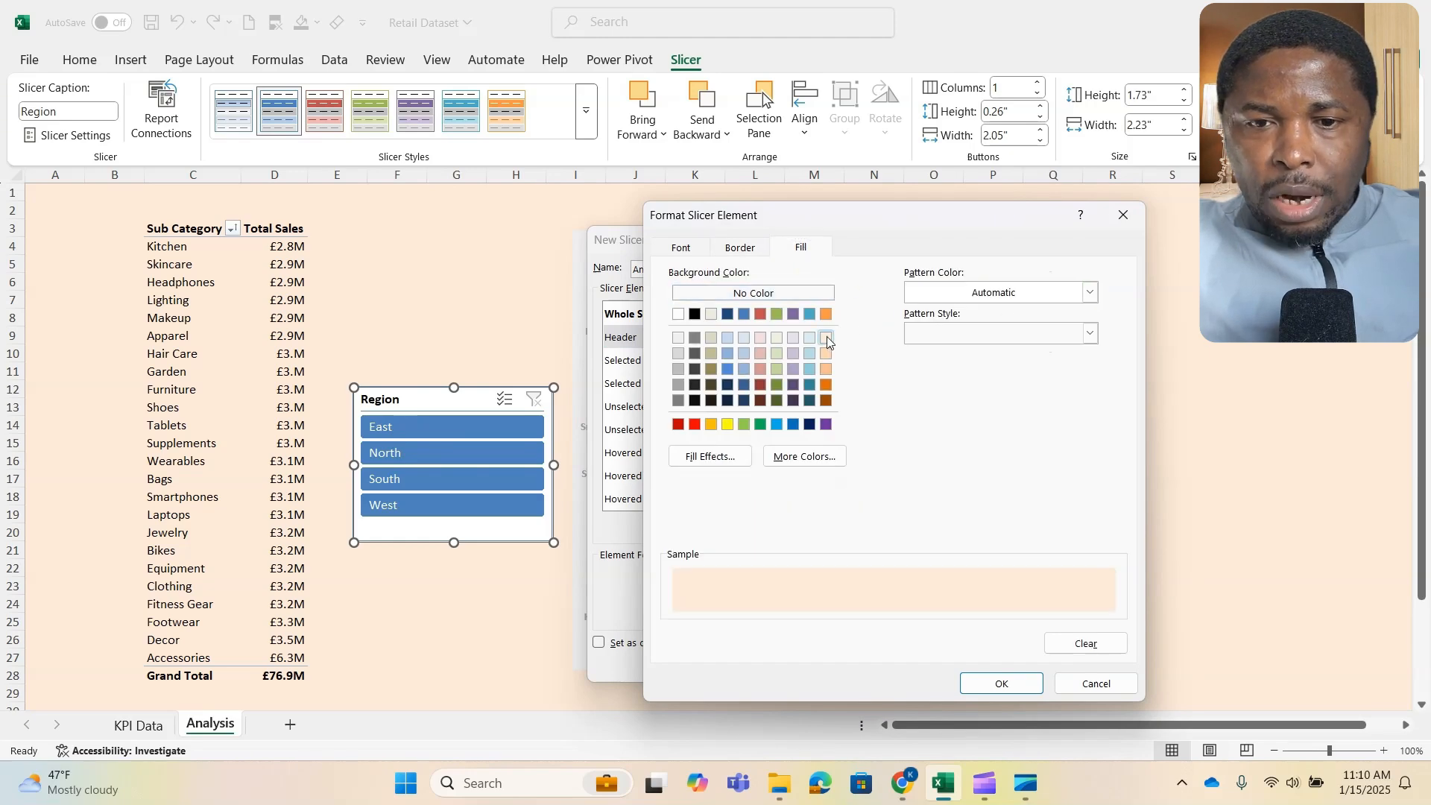
click(1001, 684)
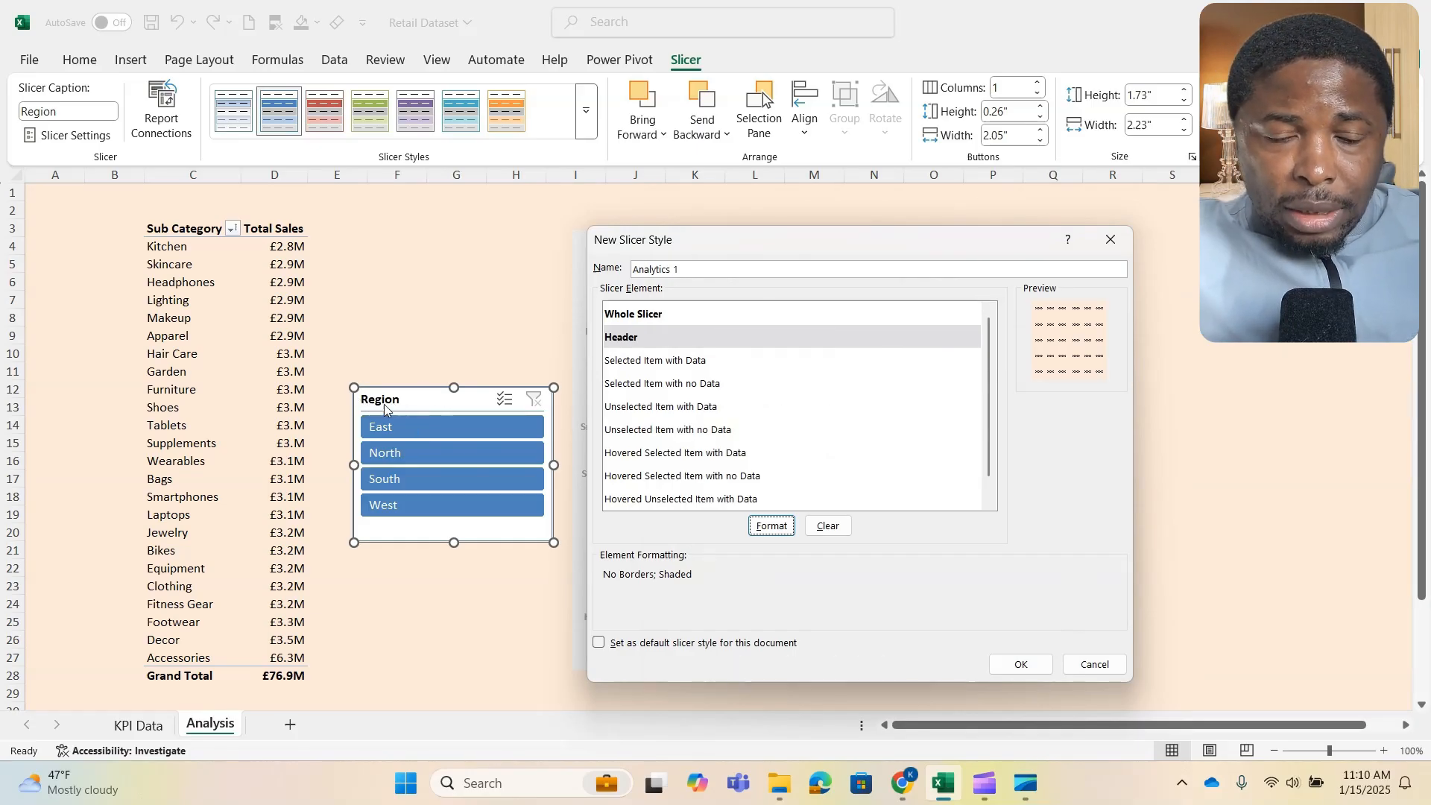
- Set the Header element's font color to the recently used teal, RGB(55, 165, 183)
click(767, 527)
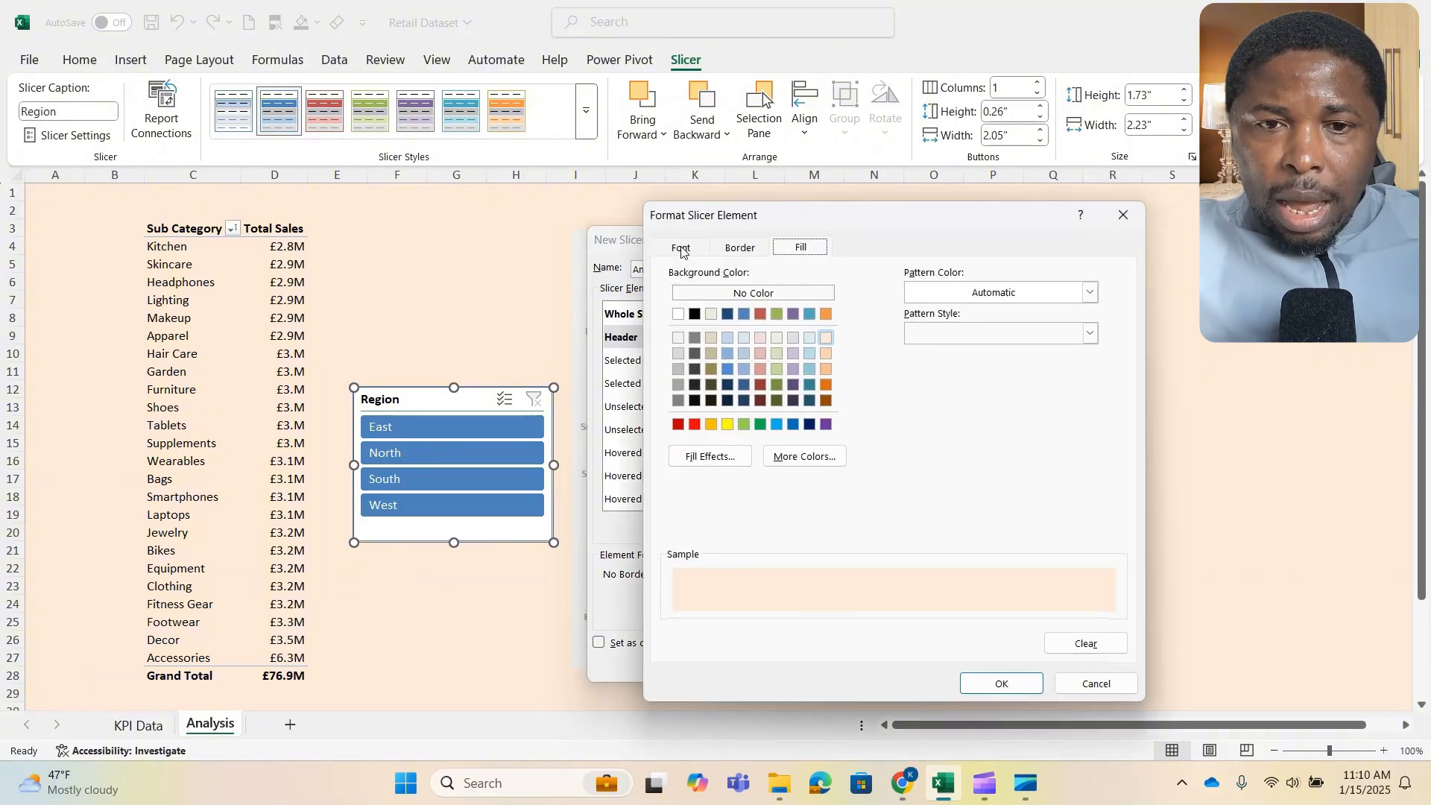
click(681, 249)
click(988, 409)
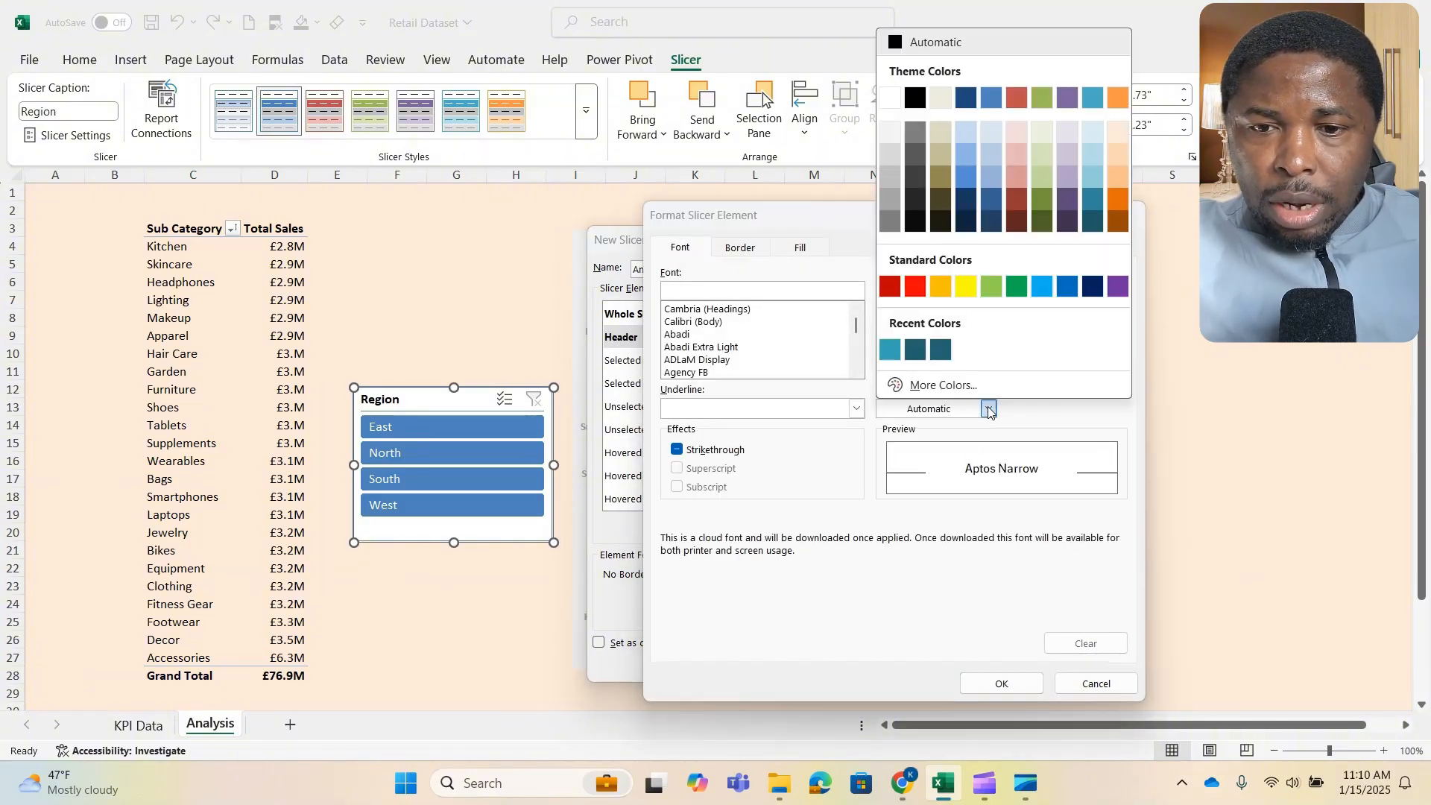
click(898, 358)
click(1001, 683)
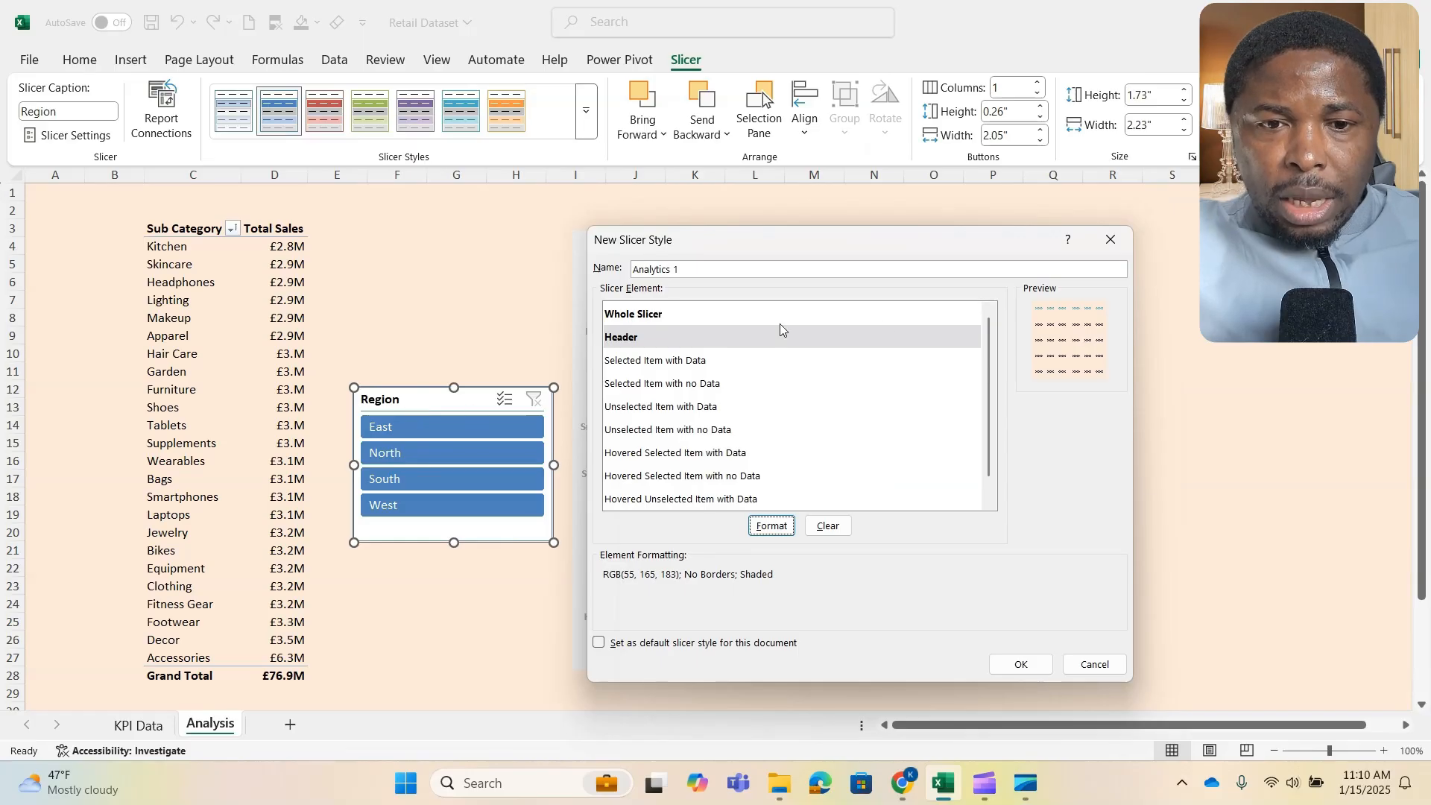
- Fill the Selected Item with Data element with the custom teal color #37A5B7
click(678, 366)
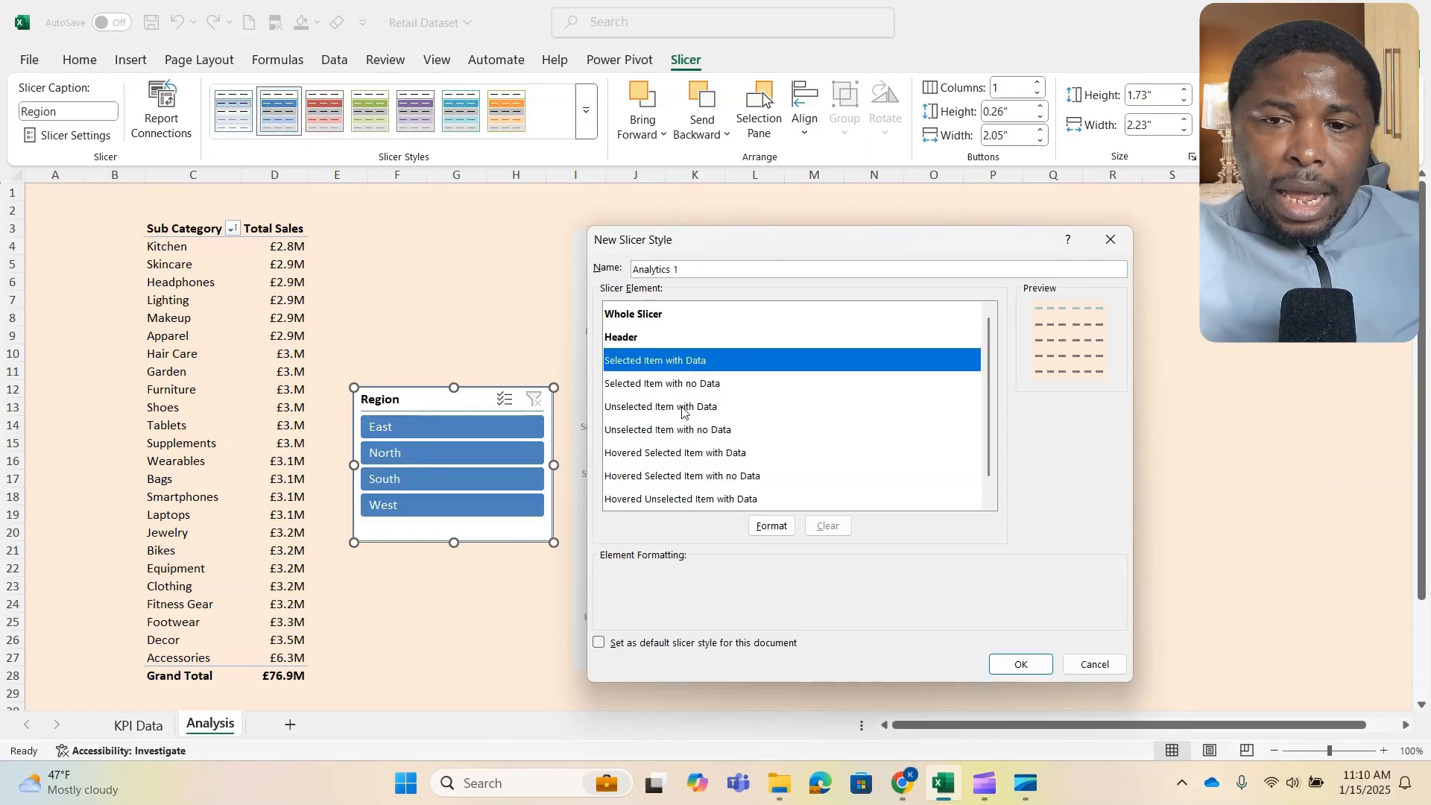
click(772, 526)
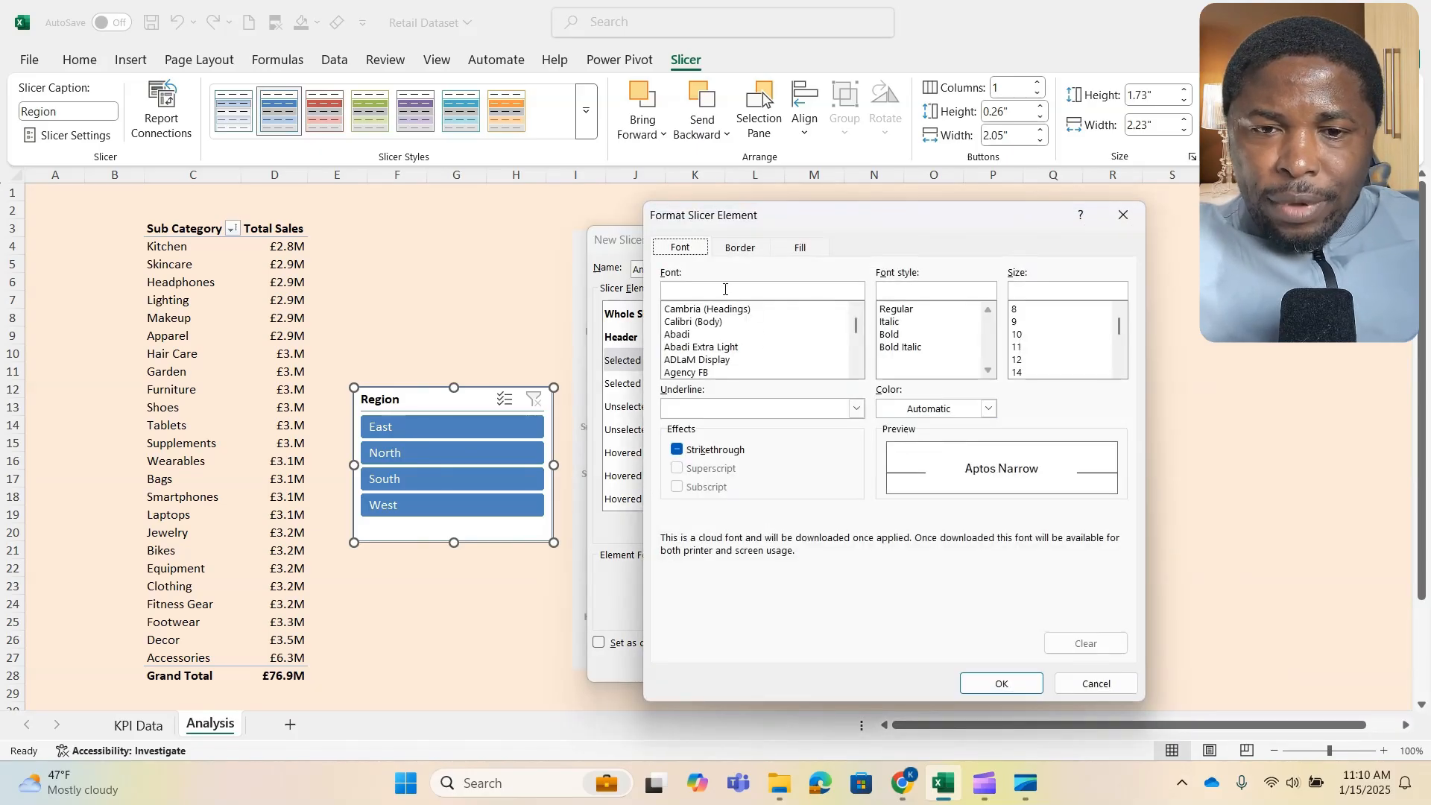
click(800, 249)
click(678, 249)
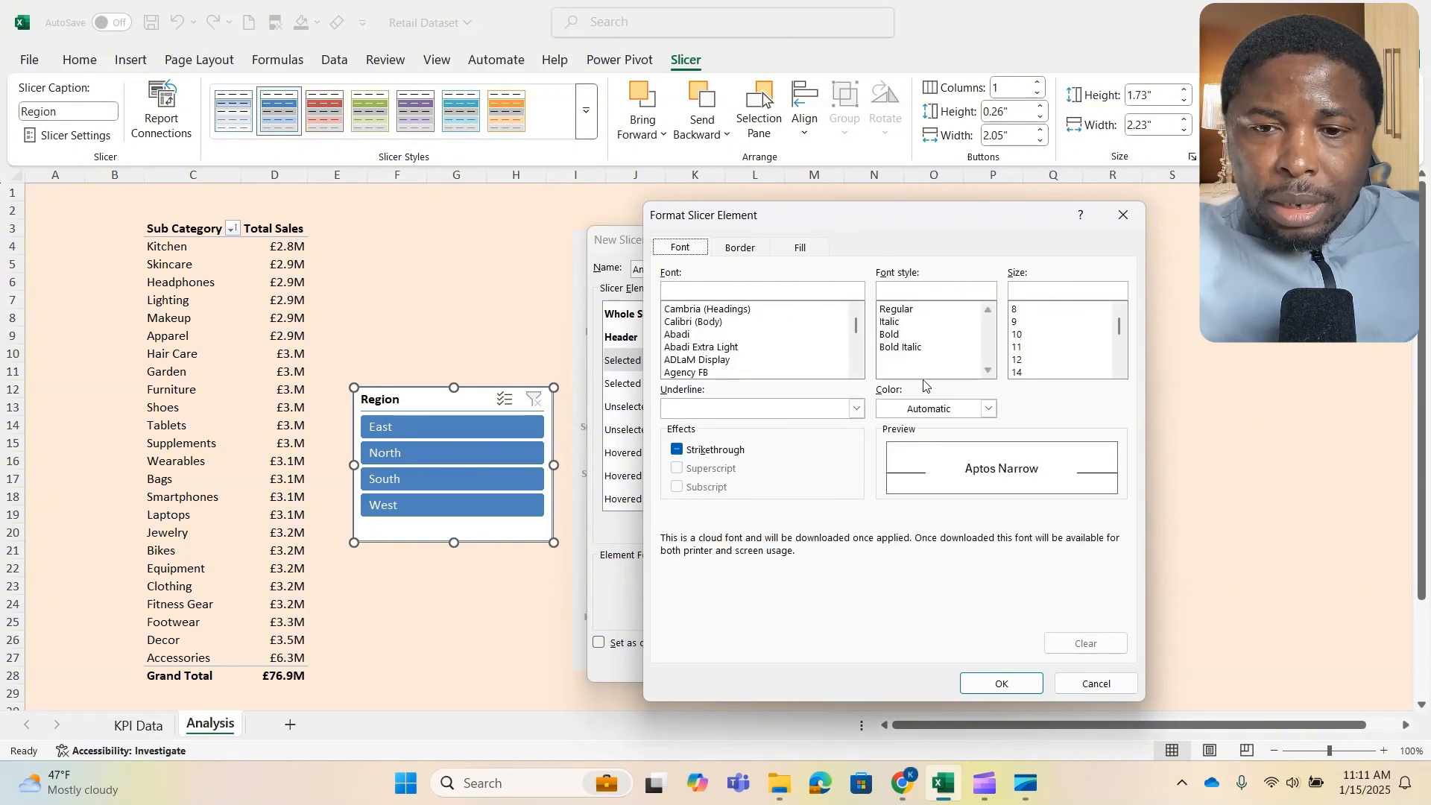
click(800, 252)
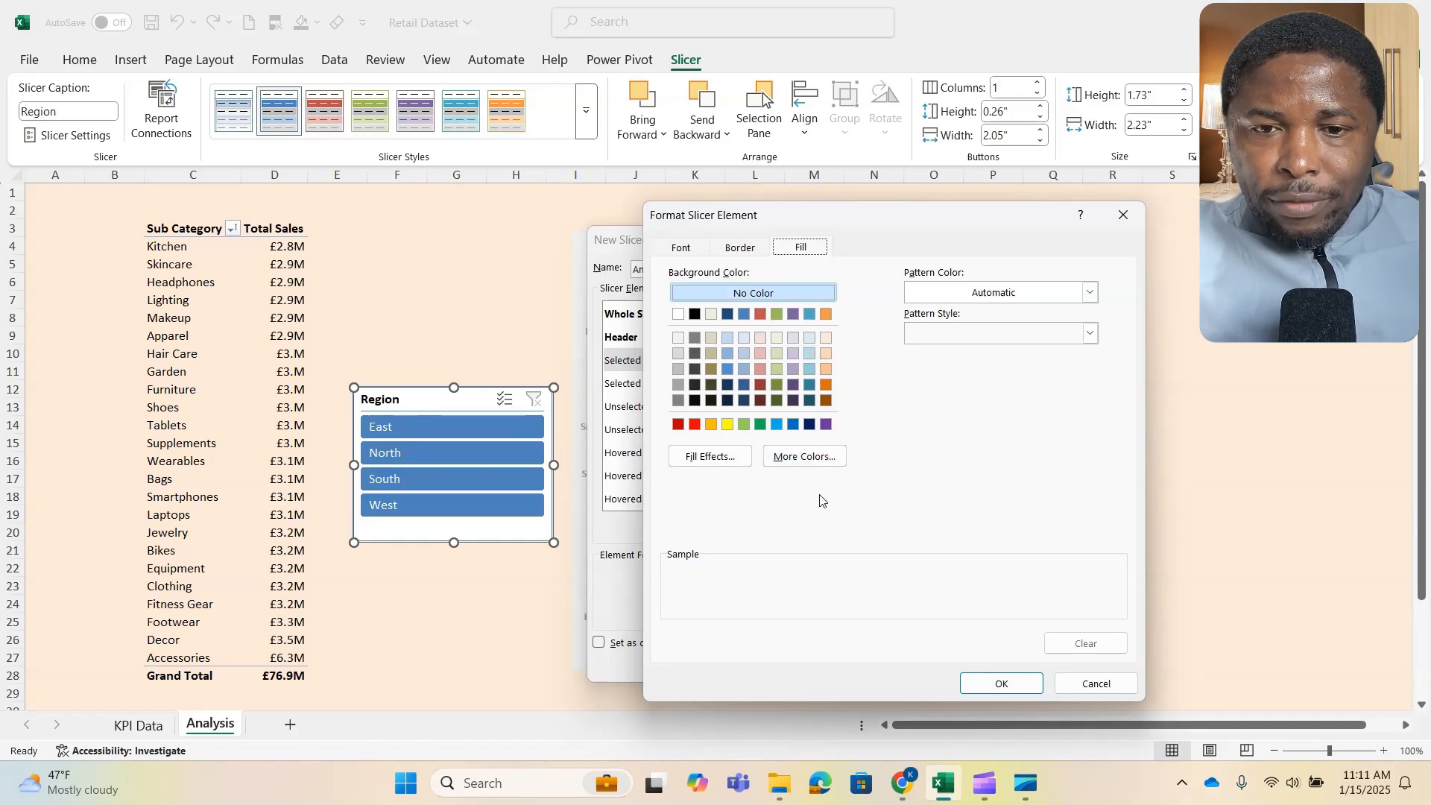
click(811, 456)
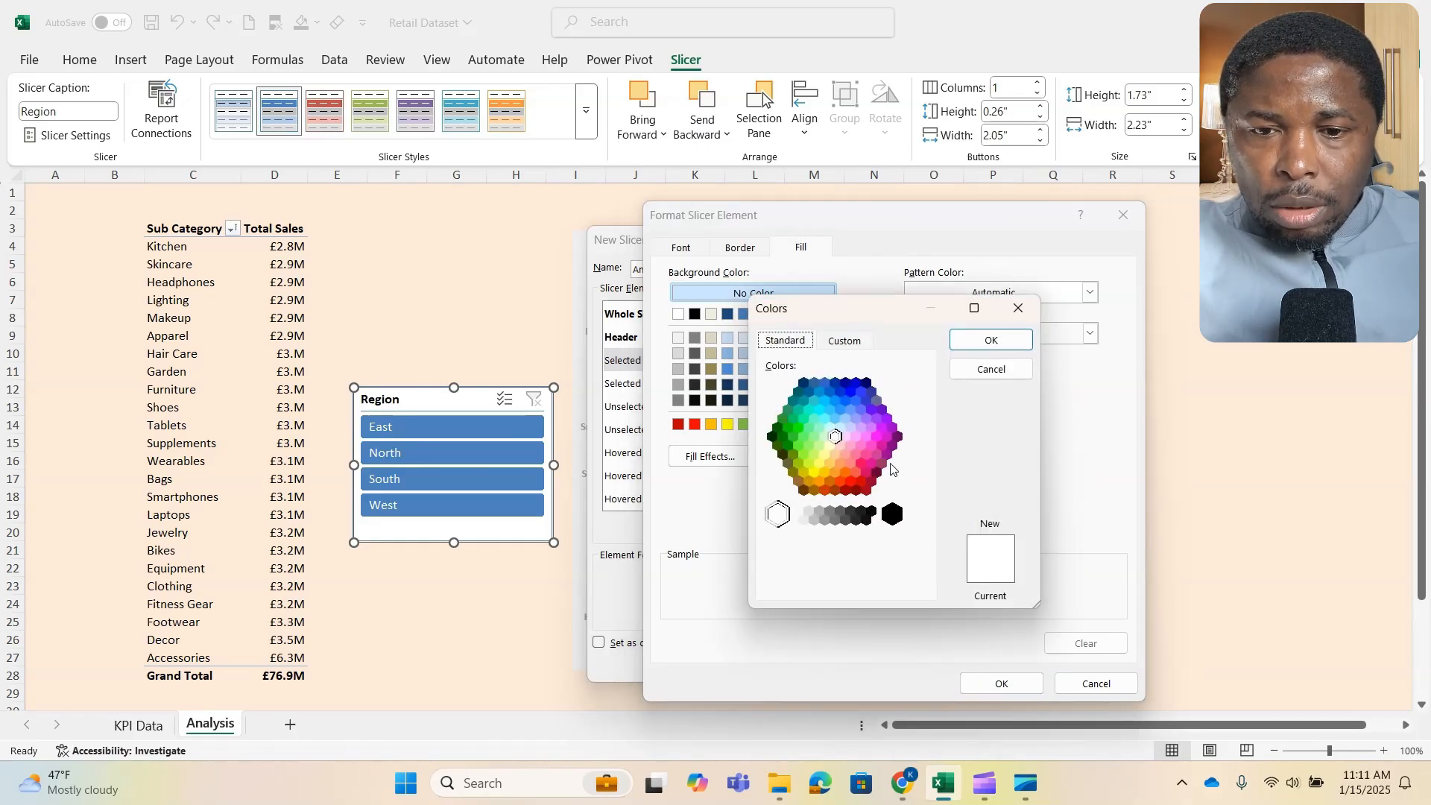
click(843, 340)
click(835, 585)
drag(872, 588, 822, 589)
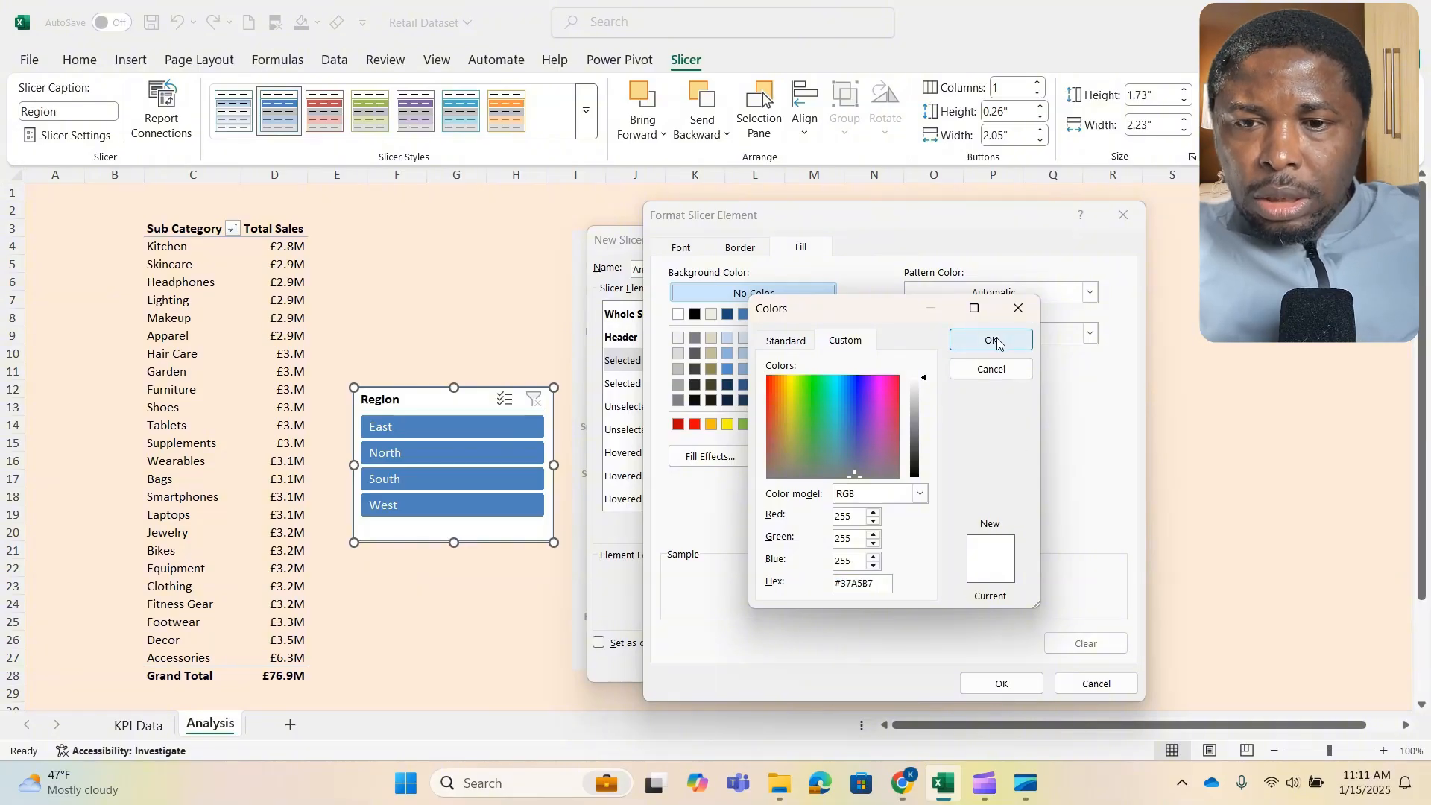
click(998, 371)
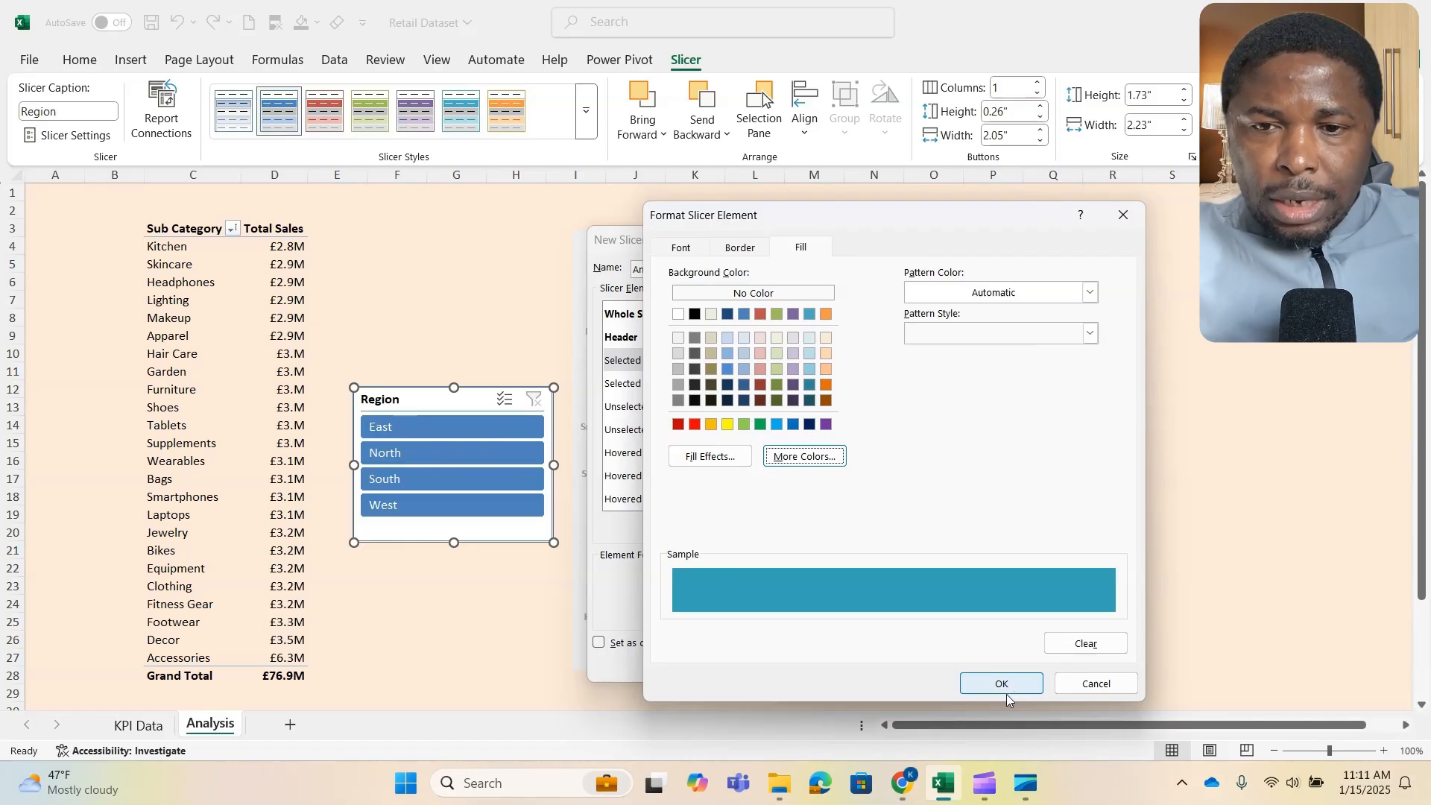
- Remove the borders from the Selected Item with Data element and accept its formatting
click(735, 249)
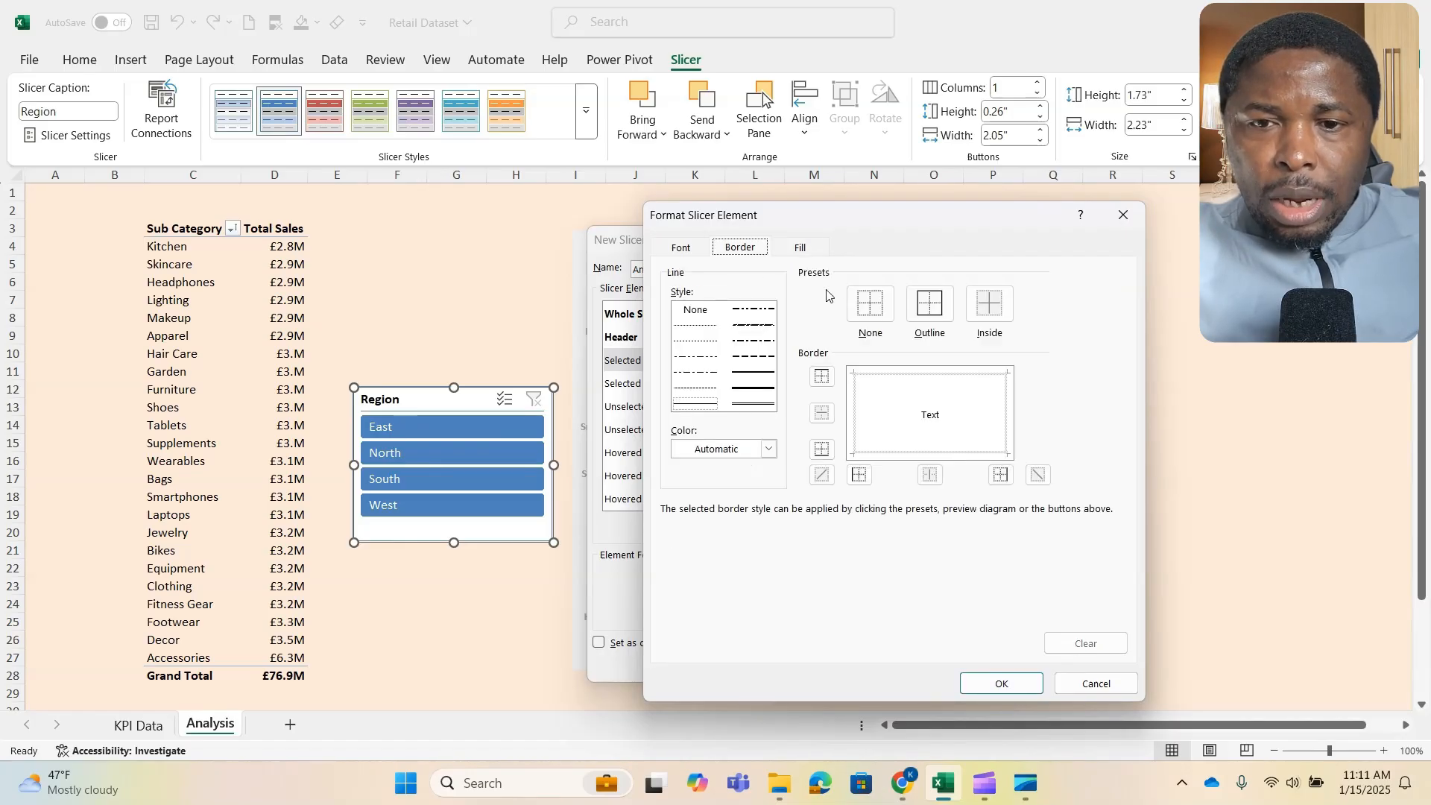
click(871, 304)
click(986, 687)
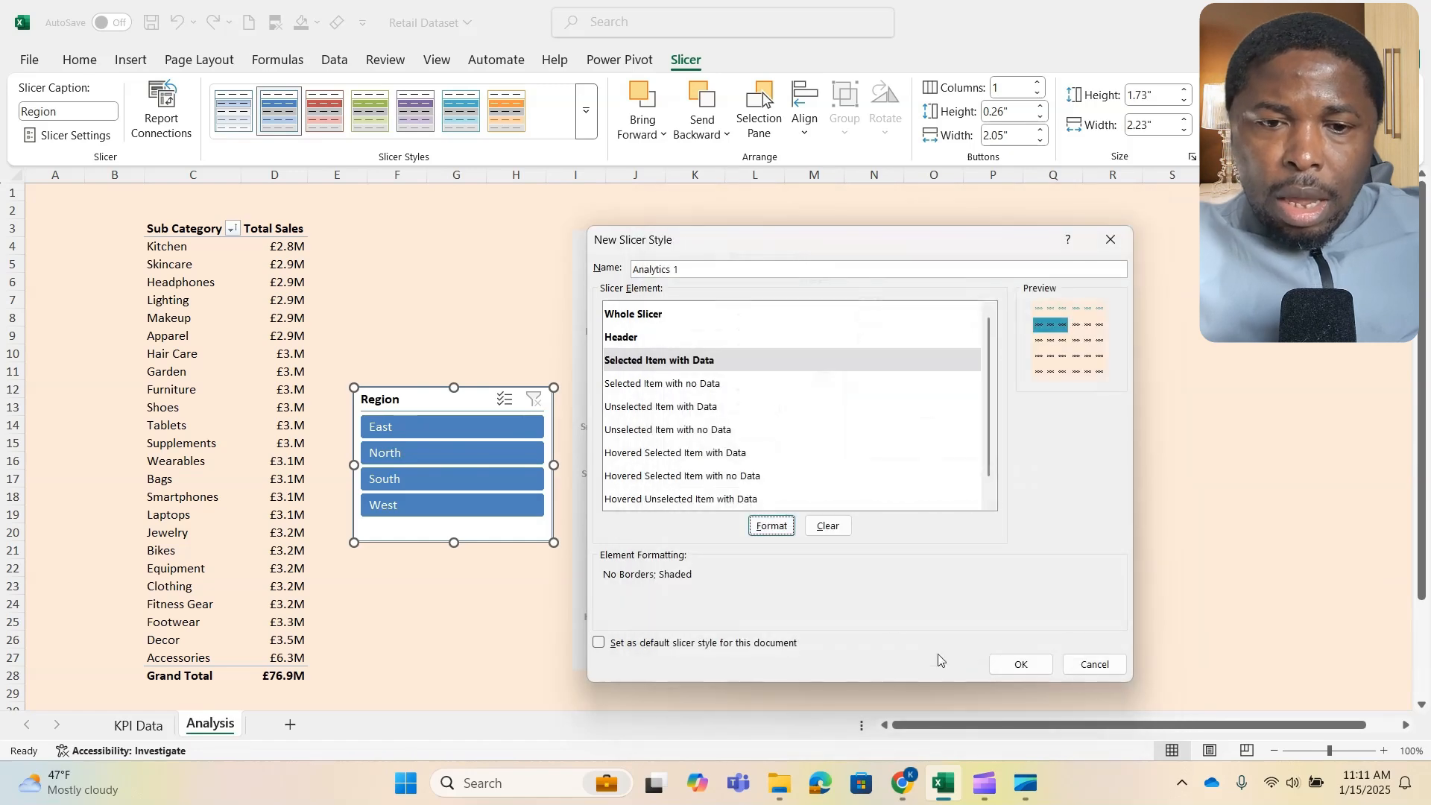
- Format the Selected Item with no Data element with no border and the same custom teal fill as Selected Item with Data
click(705, 383)
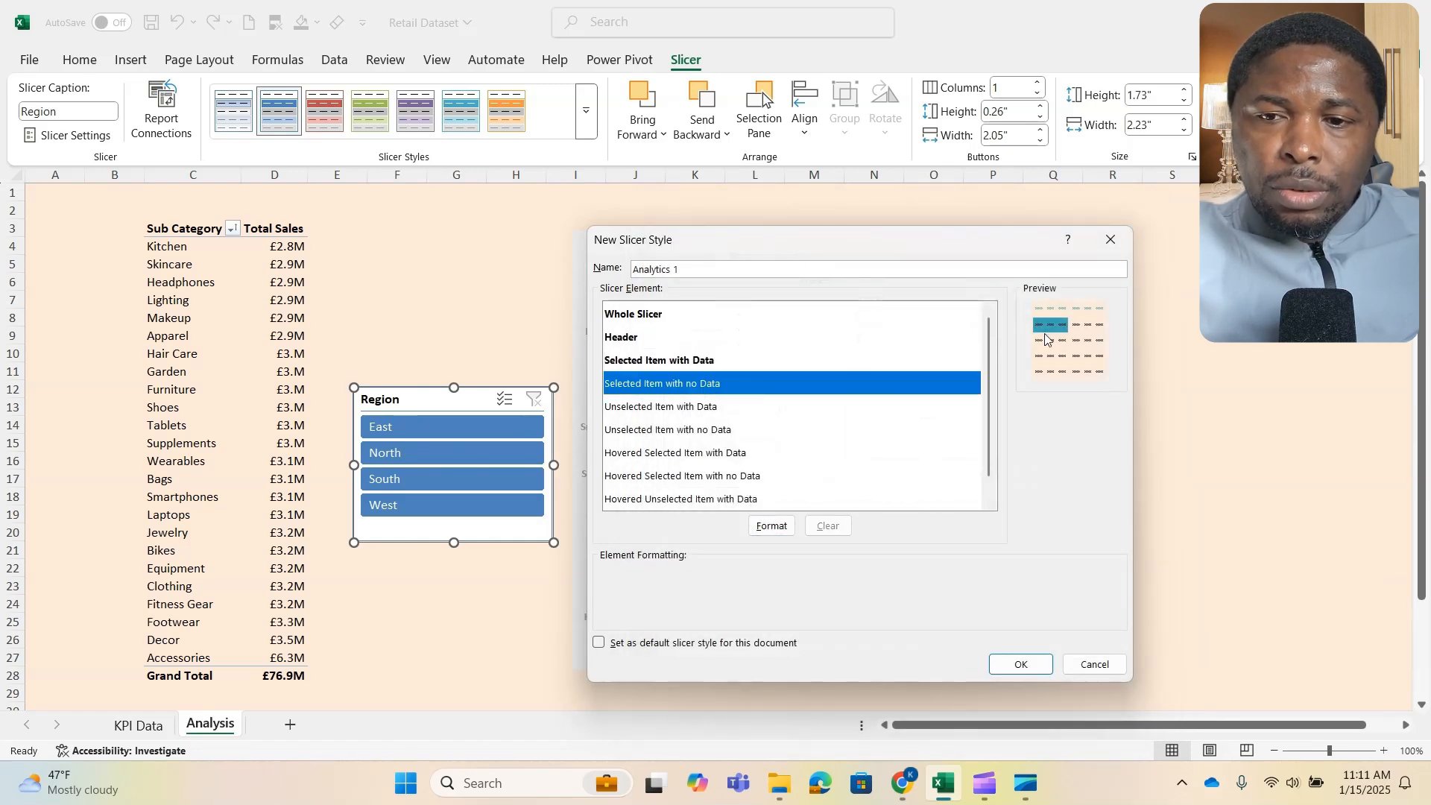
click(766, 527)
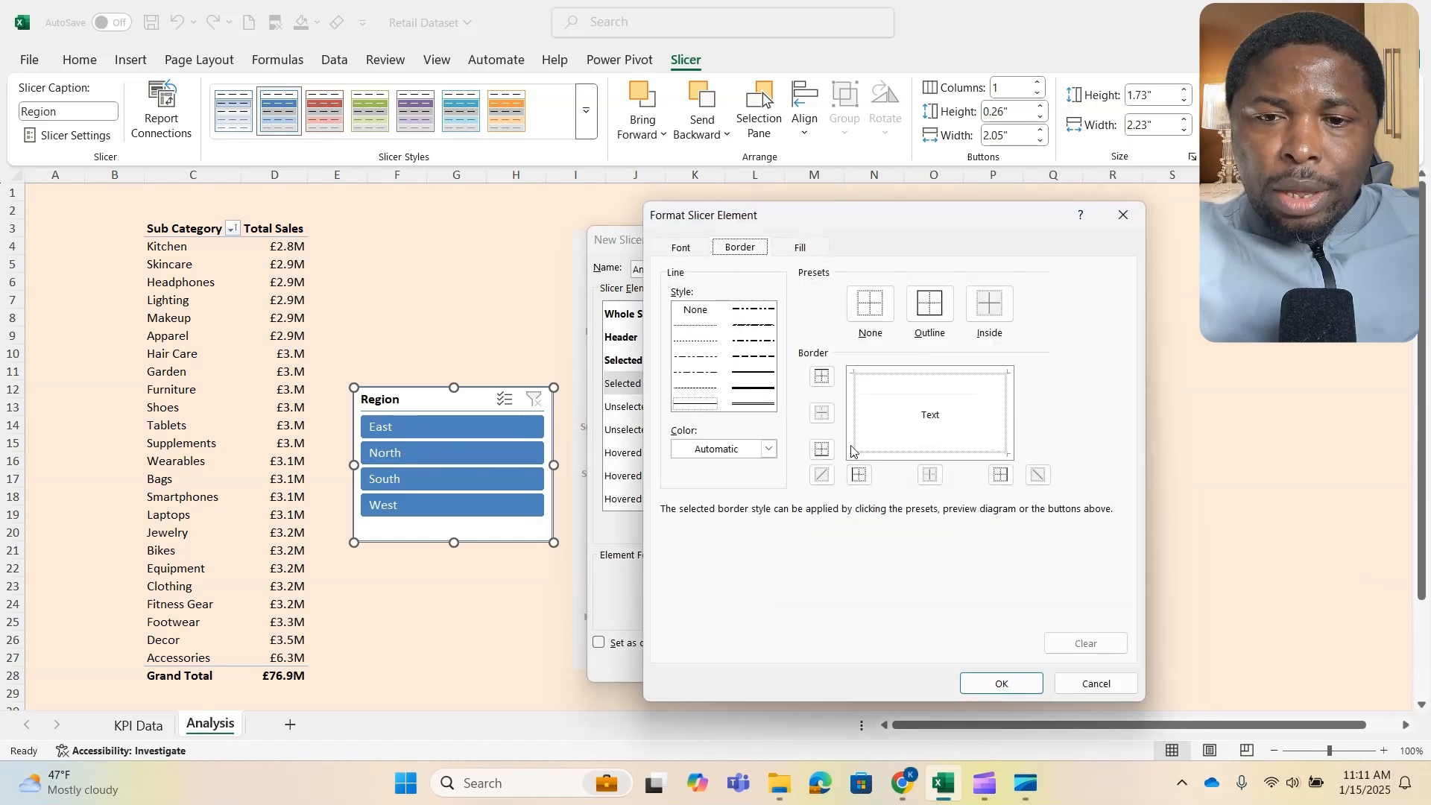
click(883, 309)
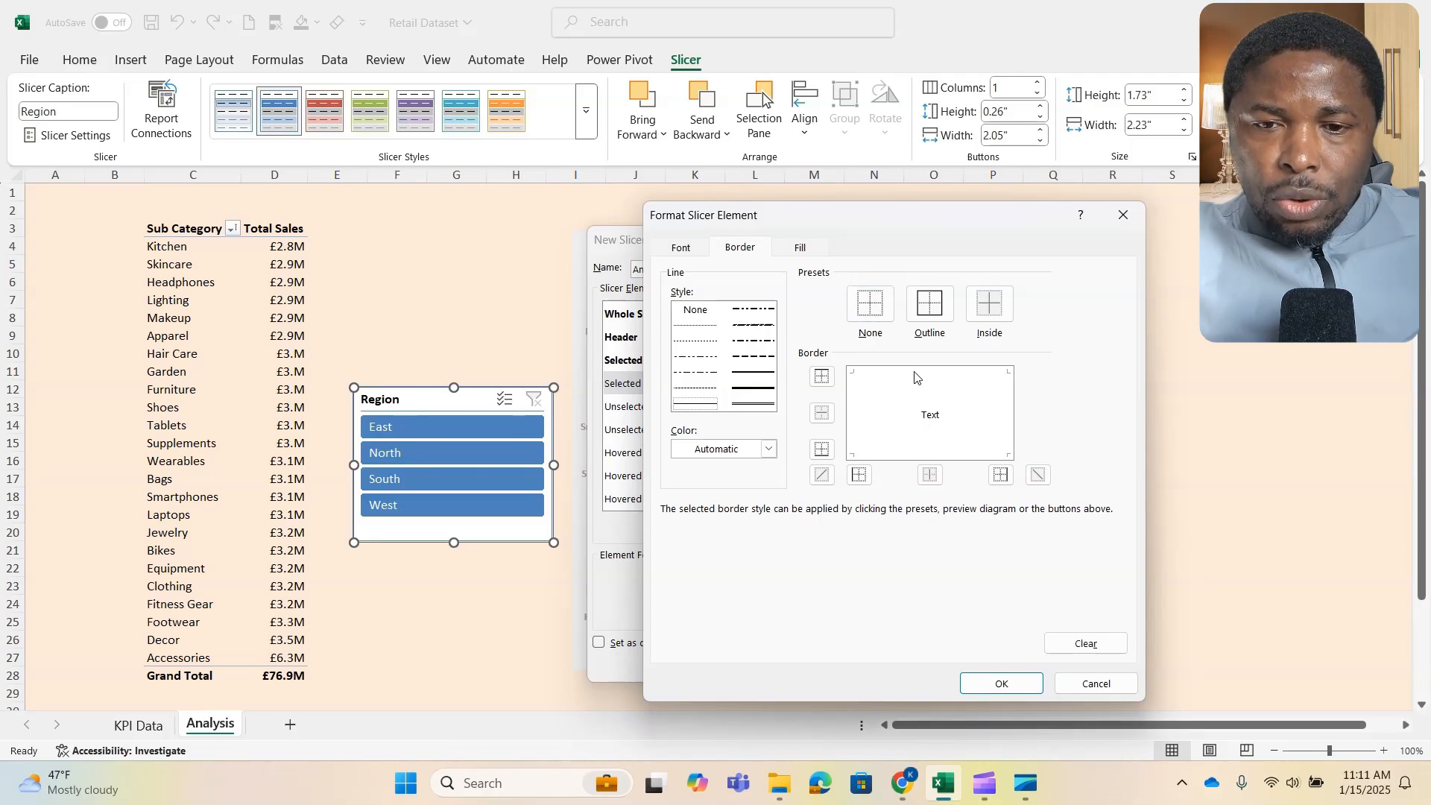
click(804, 247)
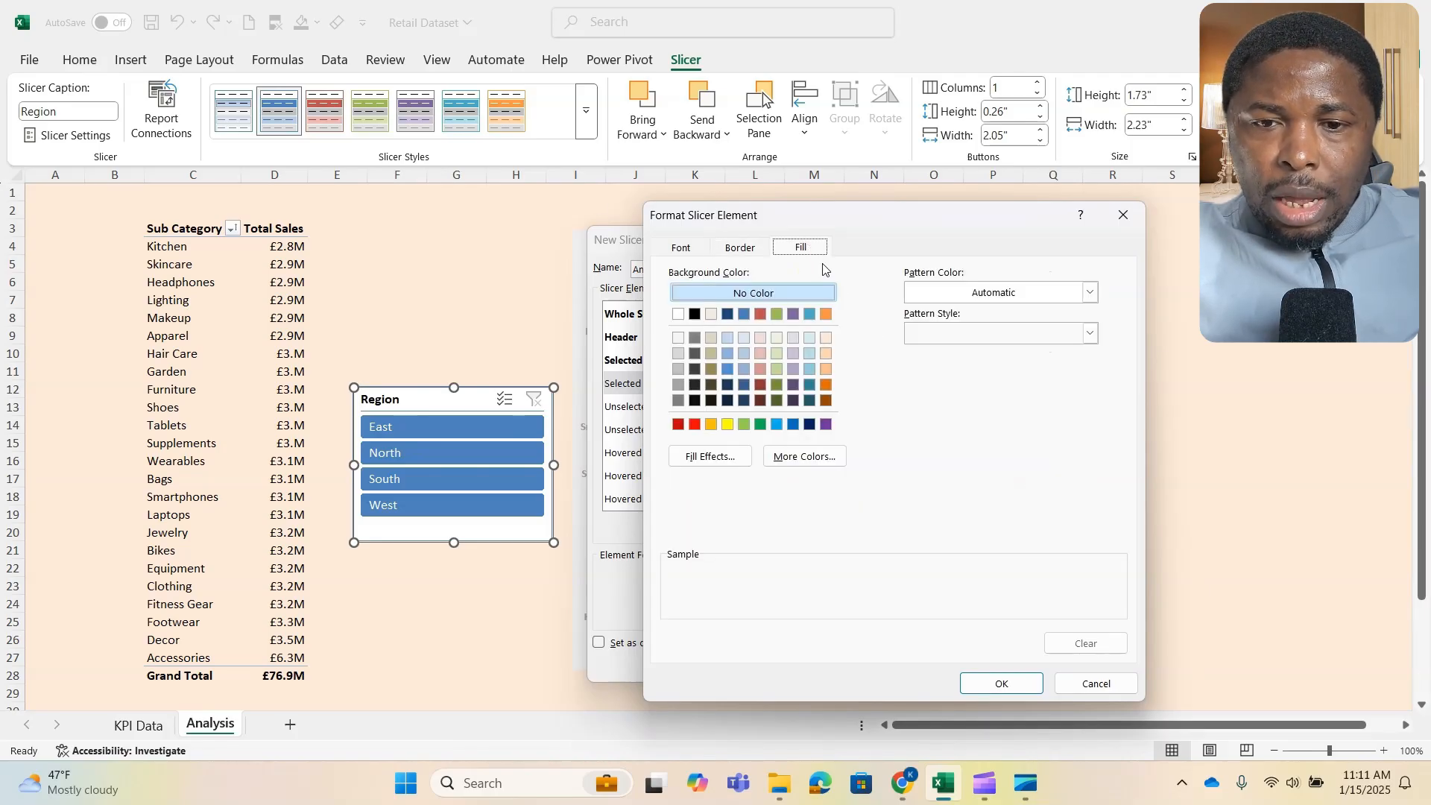
click(803, 458)
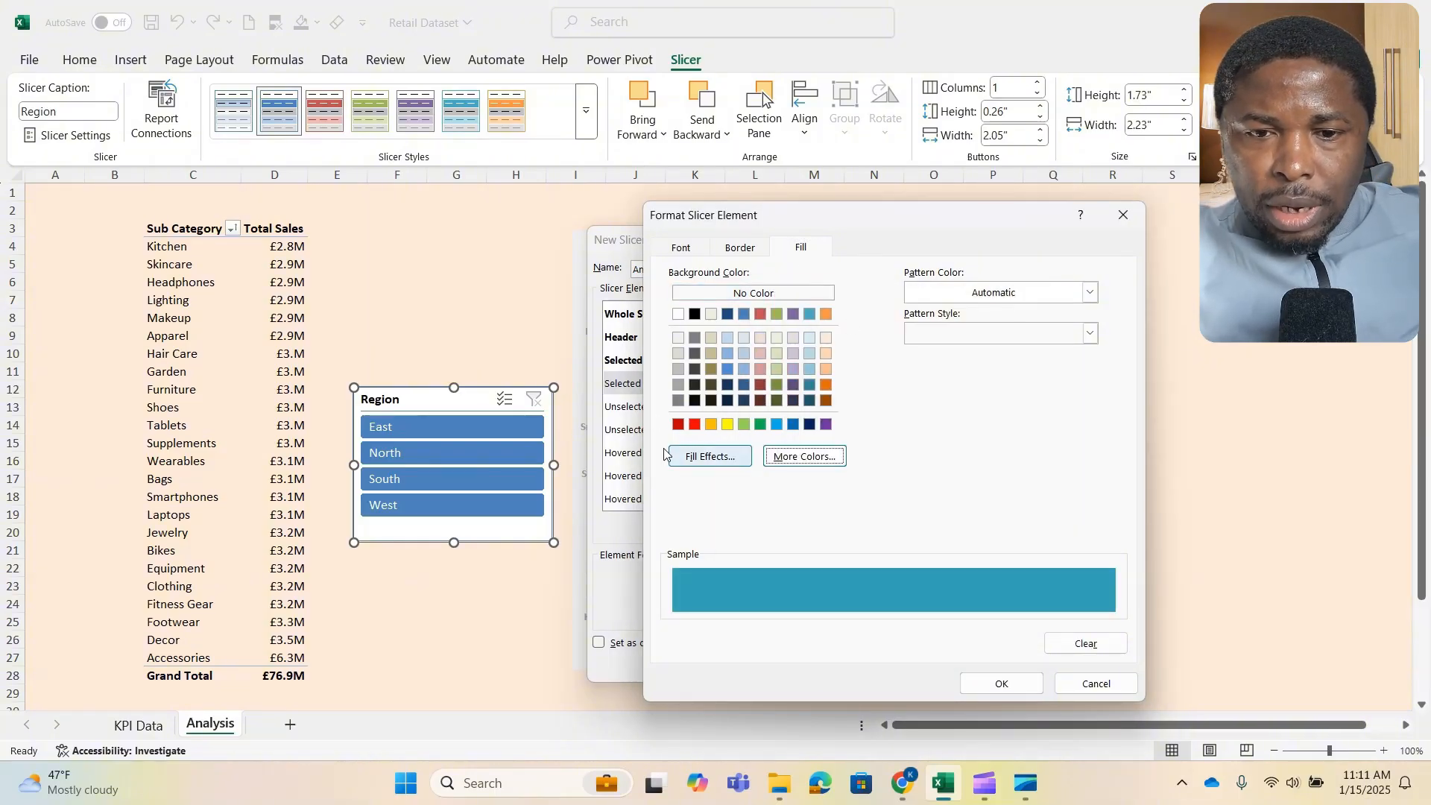
click(1009, 685)
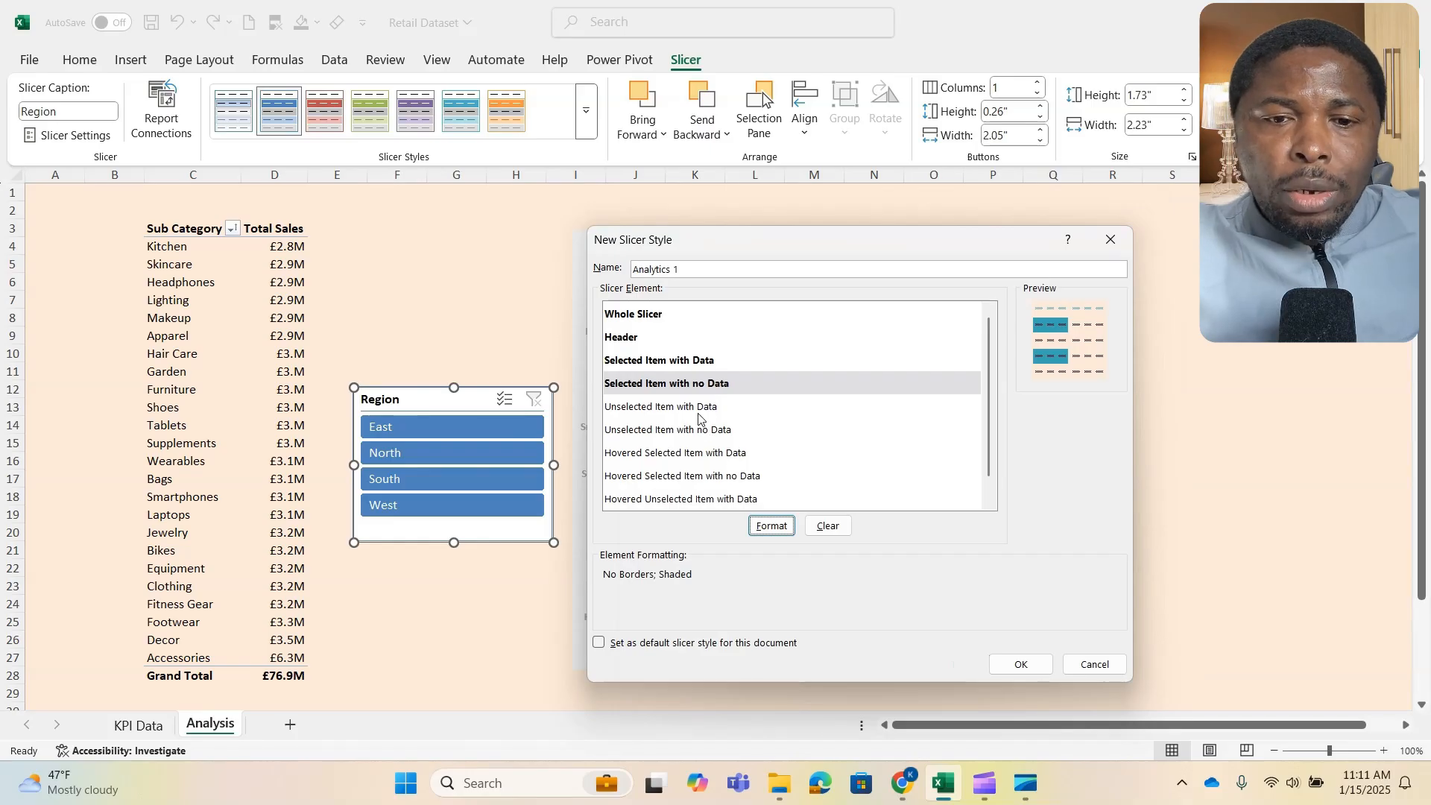
- Fill the Unselected Item with Data element with the darkest aqua theme color, leaving the pattern style unset
click(699, 409)
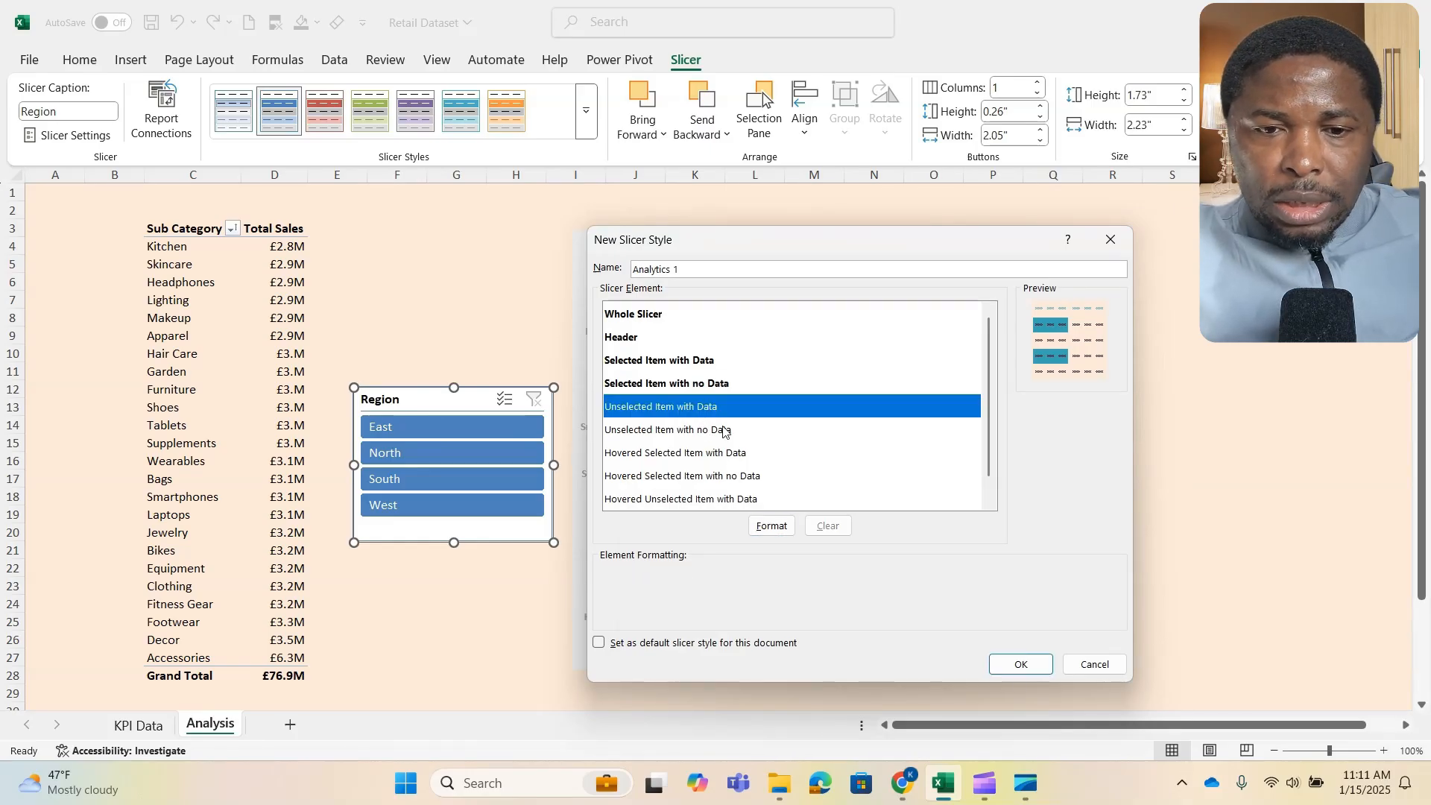
click(772, 525)
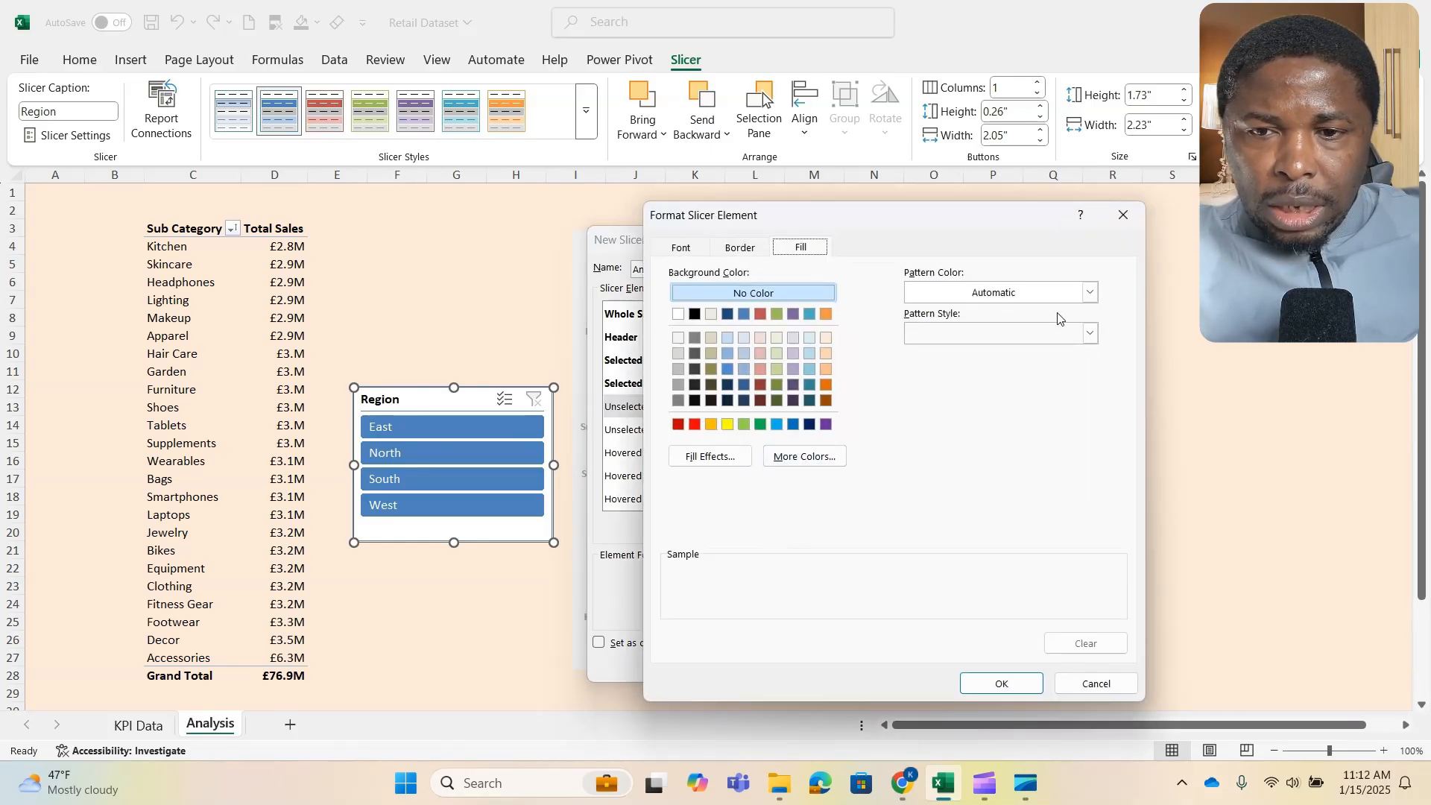
click(1090, 336)
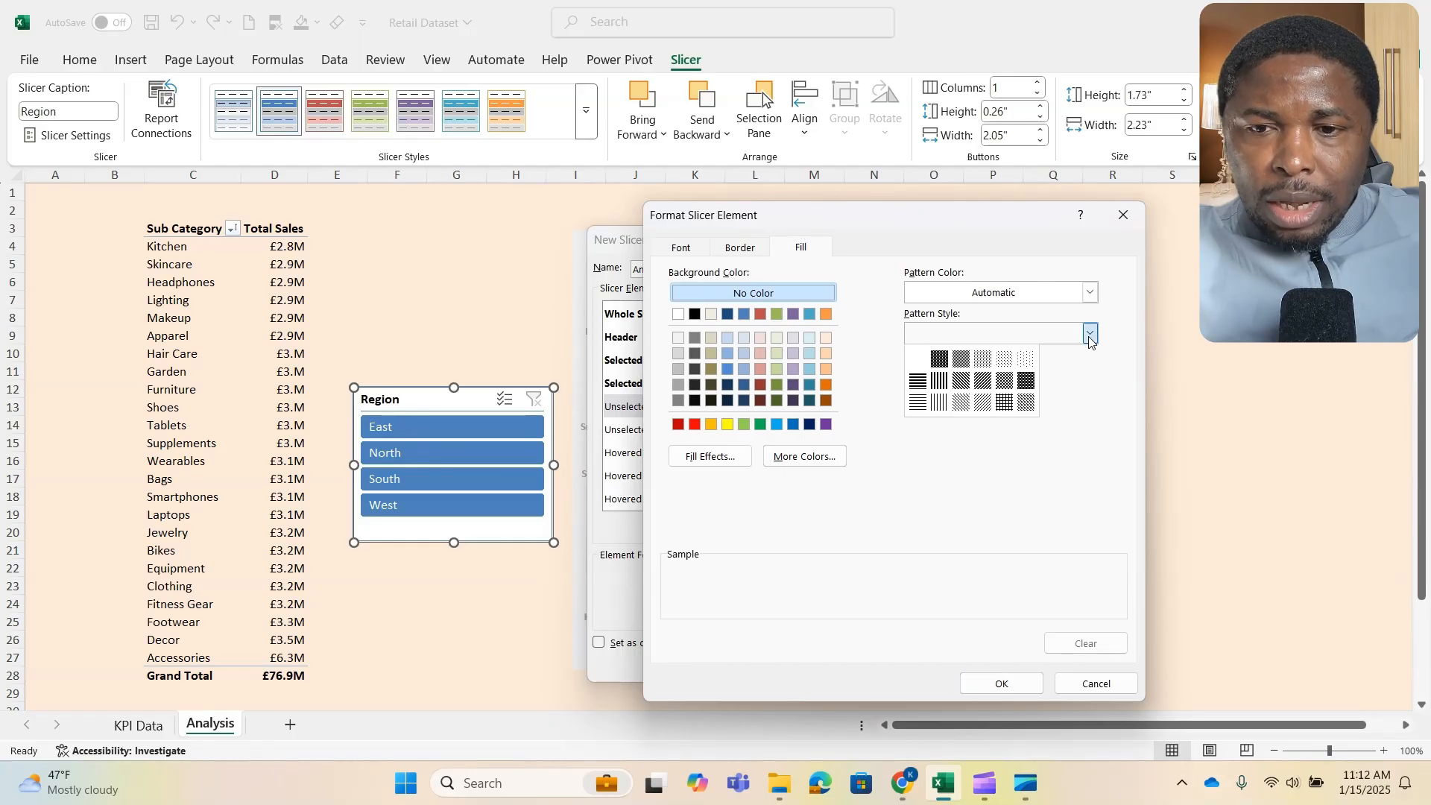
click(1089, 337)
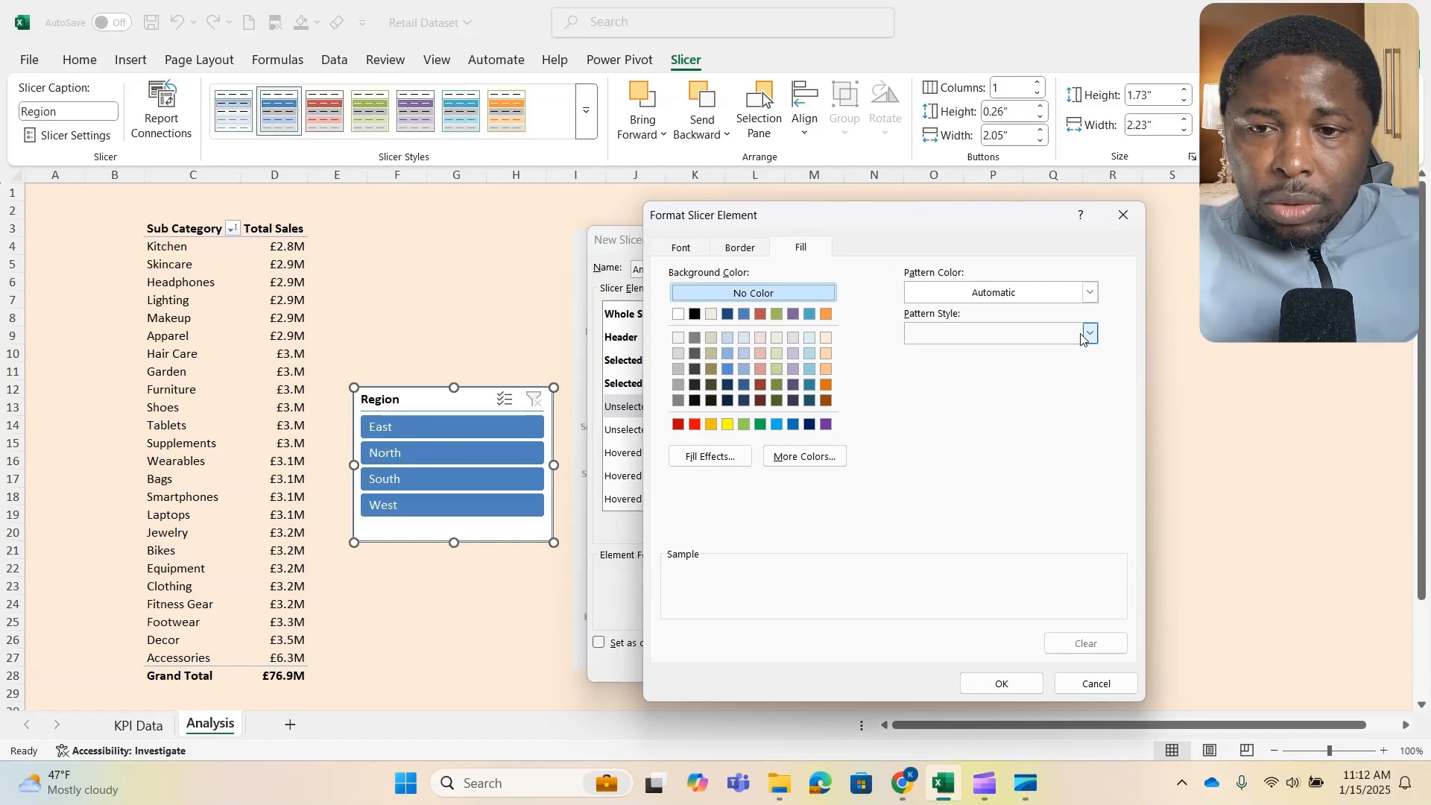
click(1090, 335)
click(1090, 337)
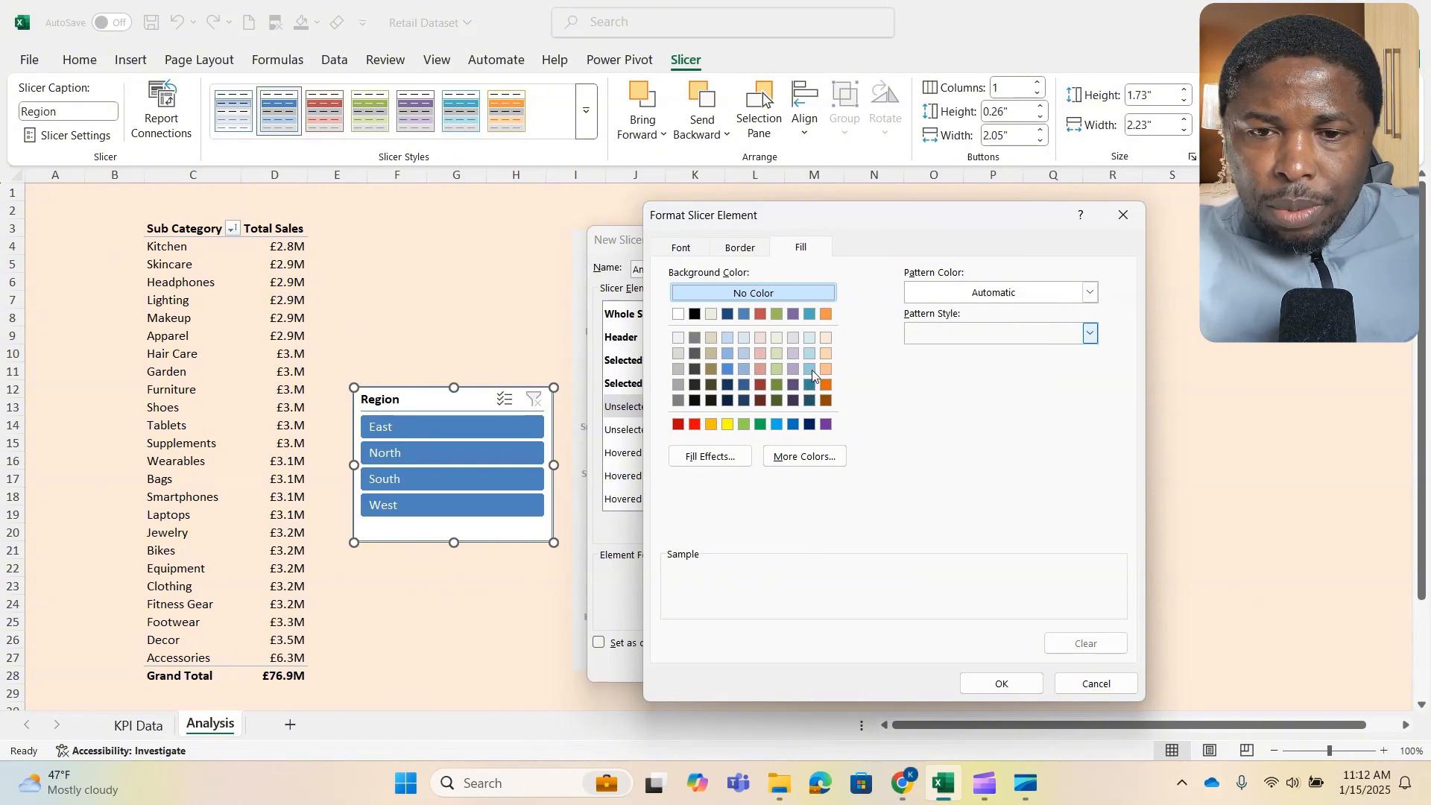
click(810, 401)
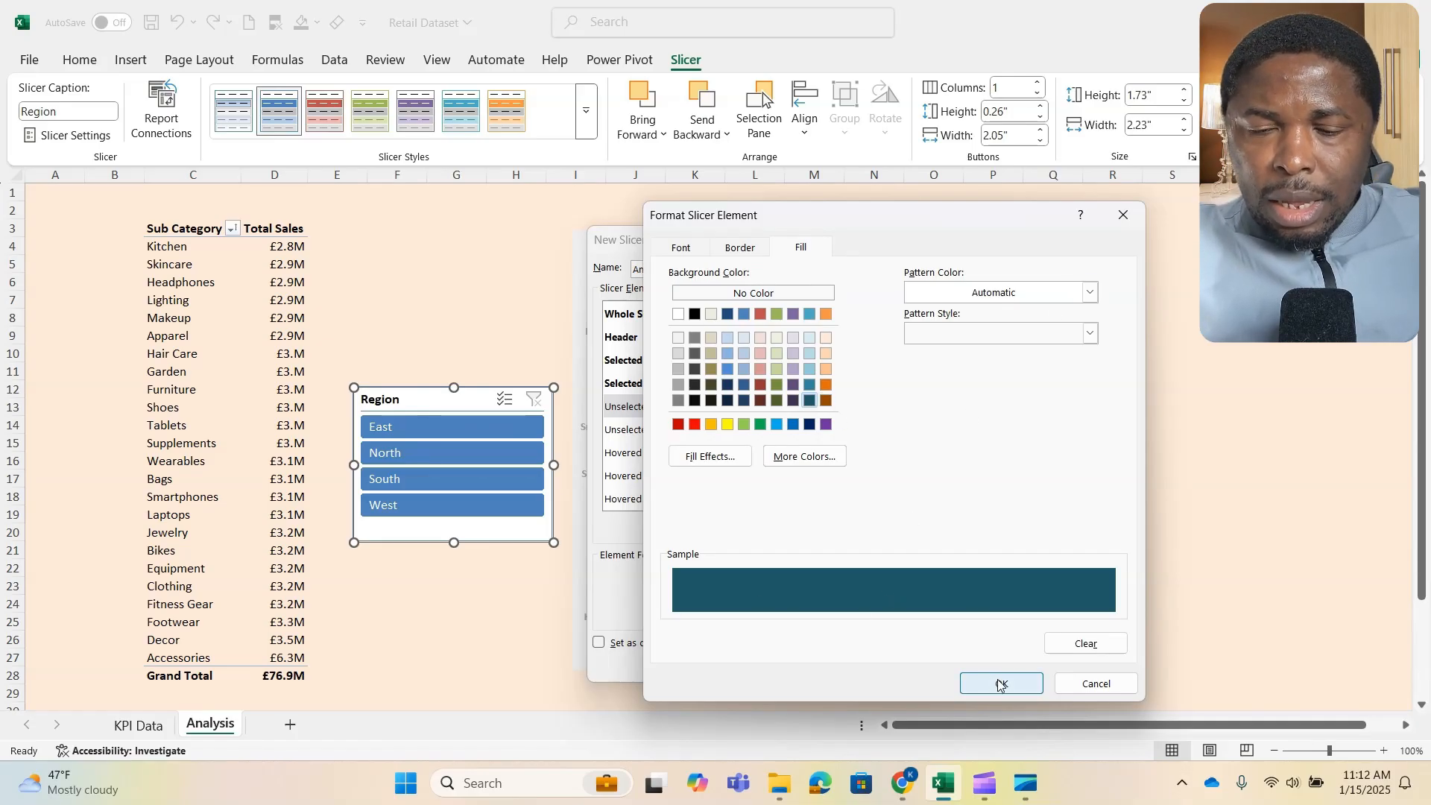
- Set the Unselected Item with Data element's font color to white and accept its formatting
click(679, 248)
click(988, 408)
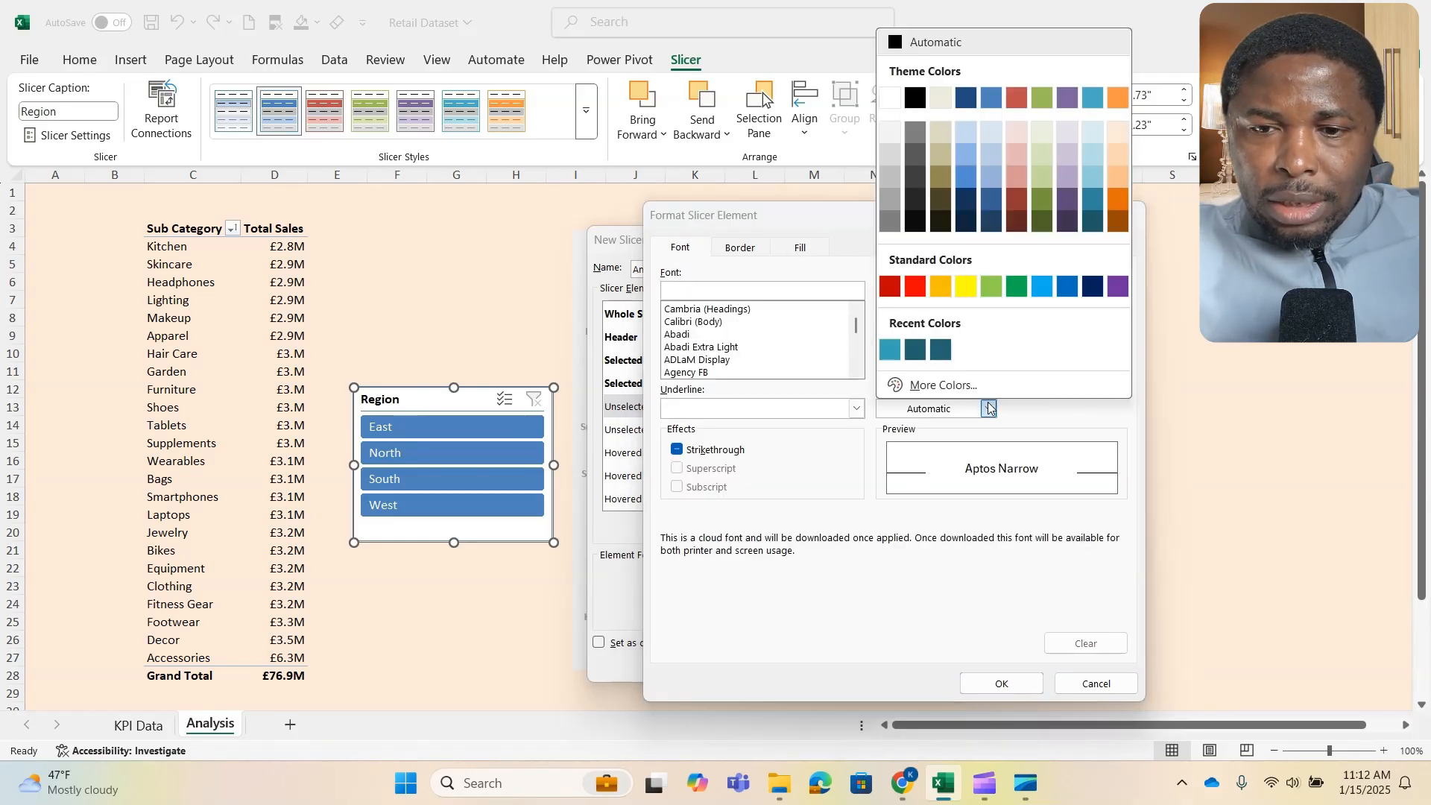
click(891, 98)
click(1002, 683)
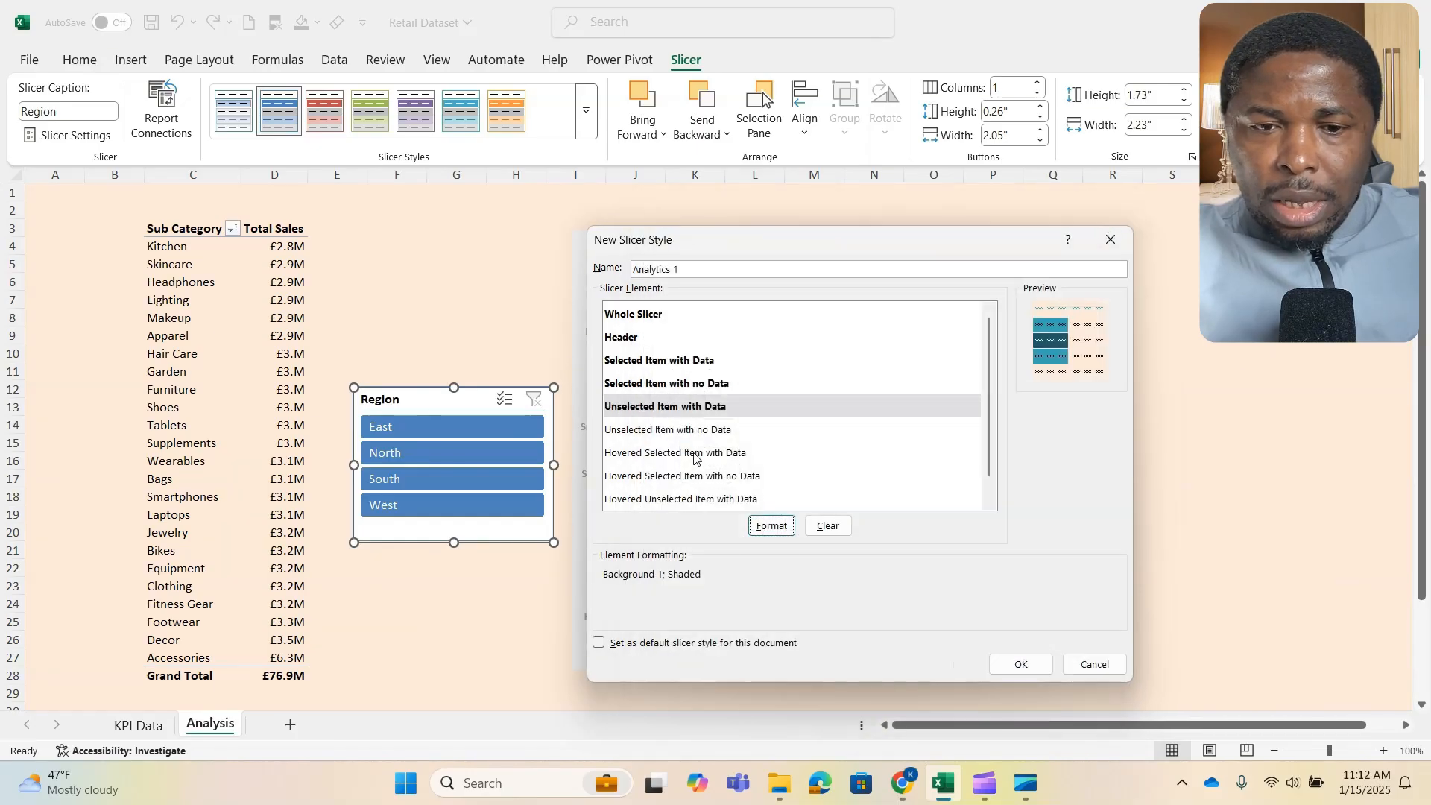
- Format the Unselected Item with no Data element with a white font, no border and the darkest aqua theme fill
click(695, 430)
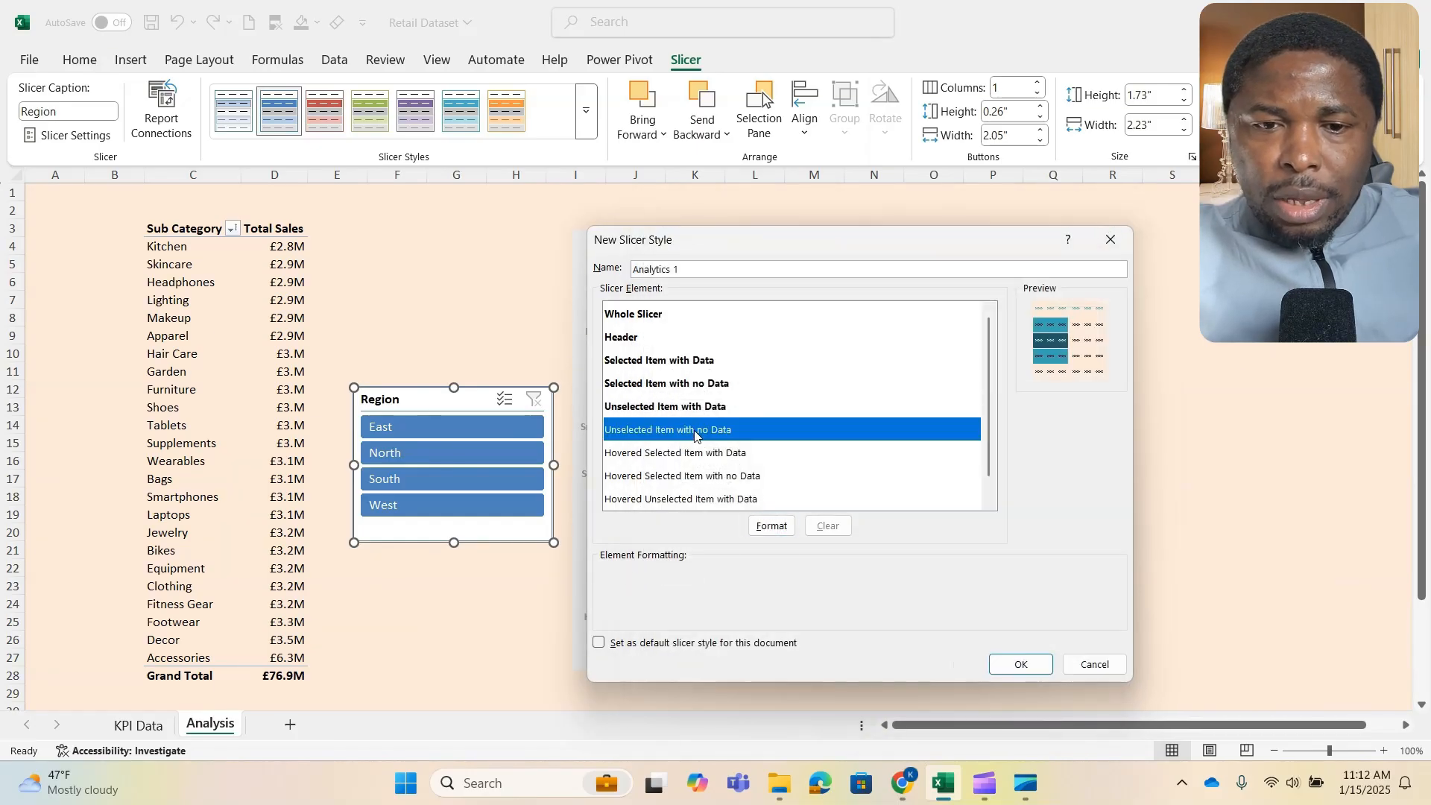
click(773, 526)
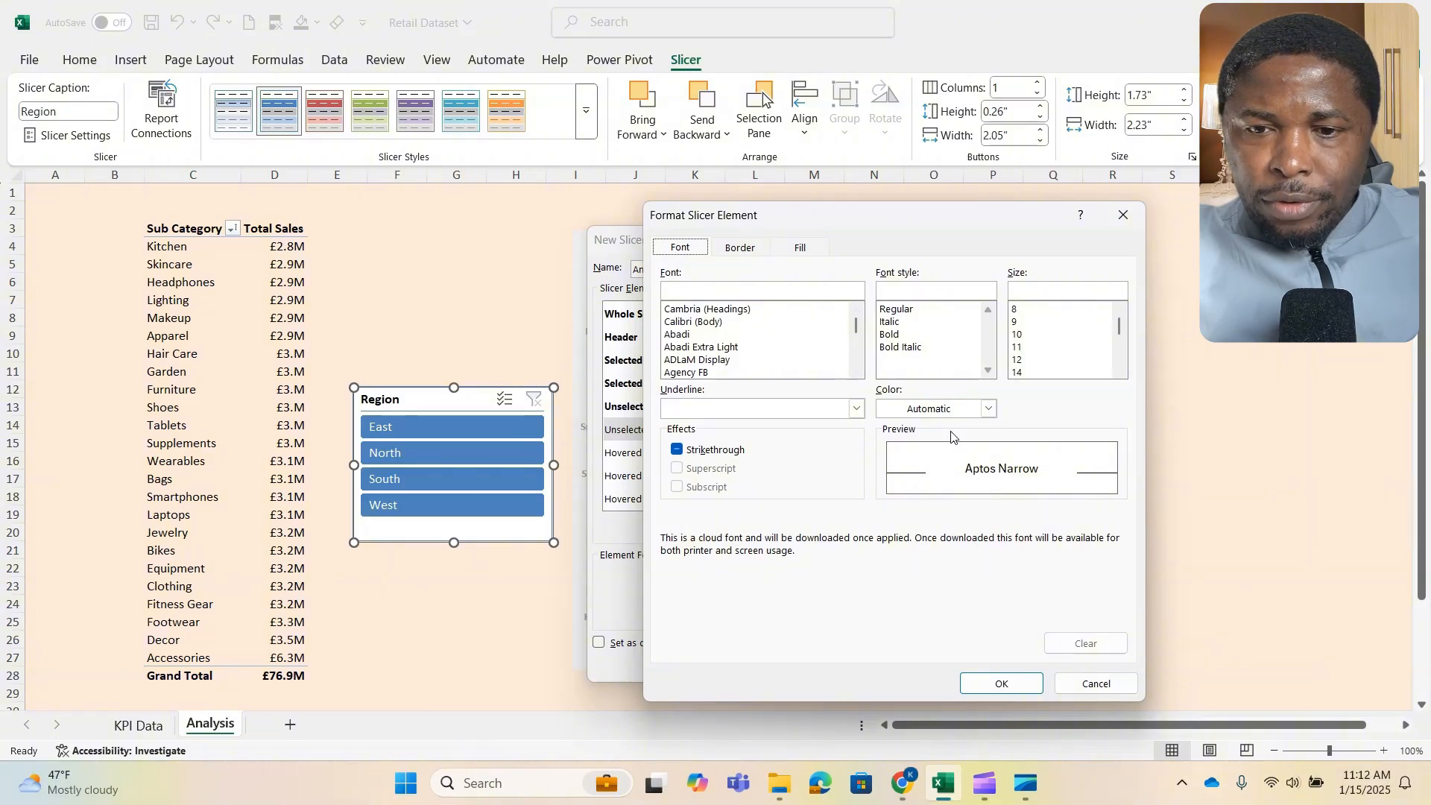
click(989, 409)
click(887, 99)
click(741, 248)
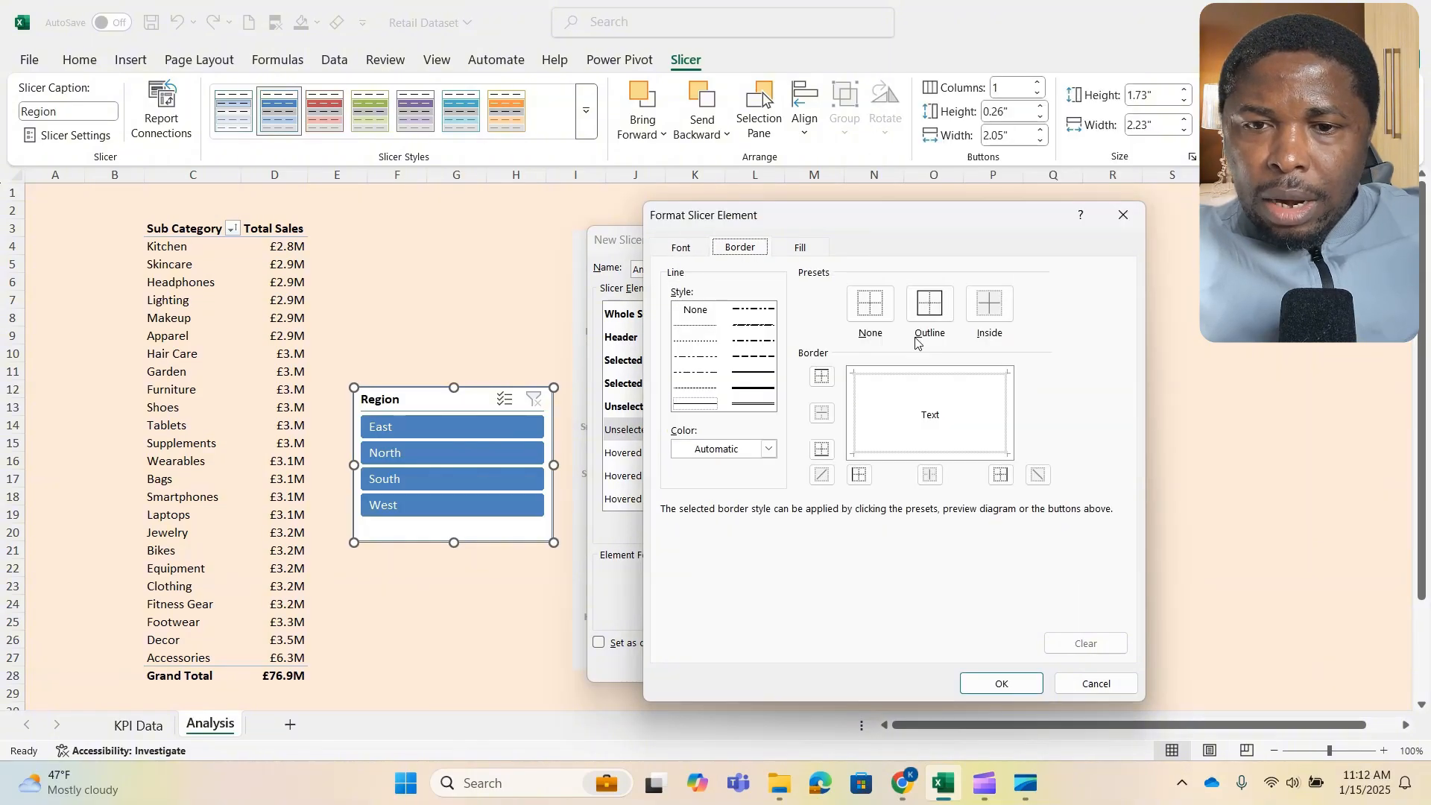
click(801, 247)
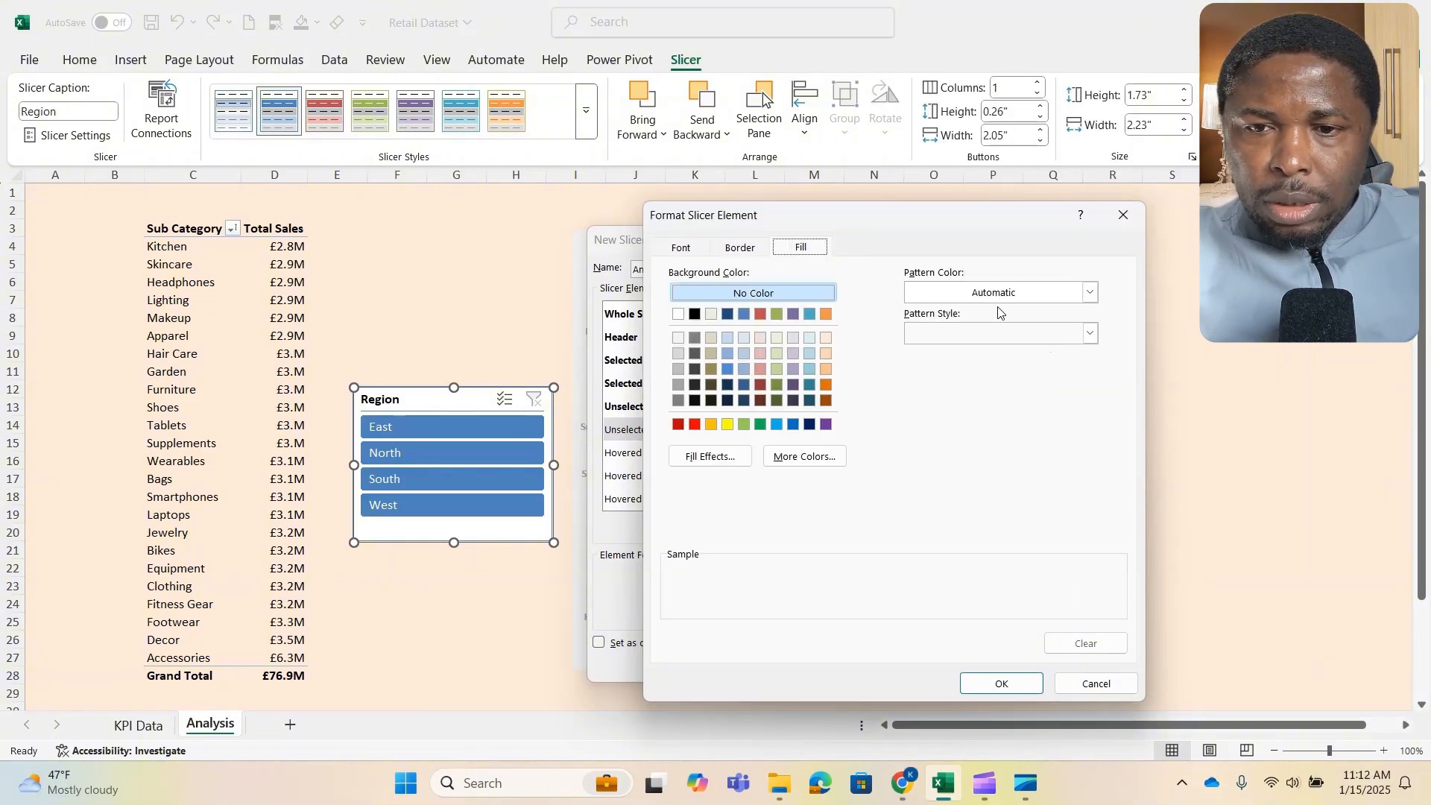
click(810, 401)
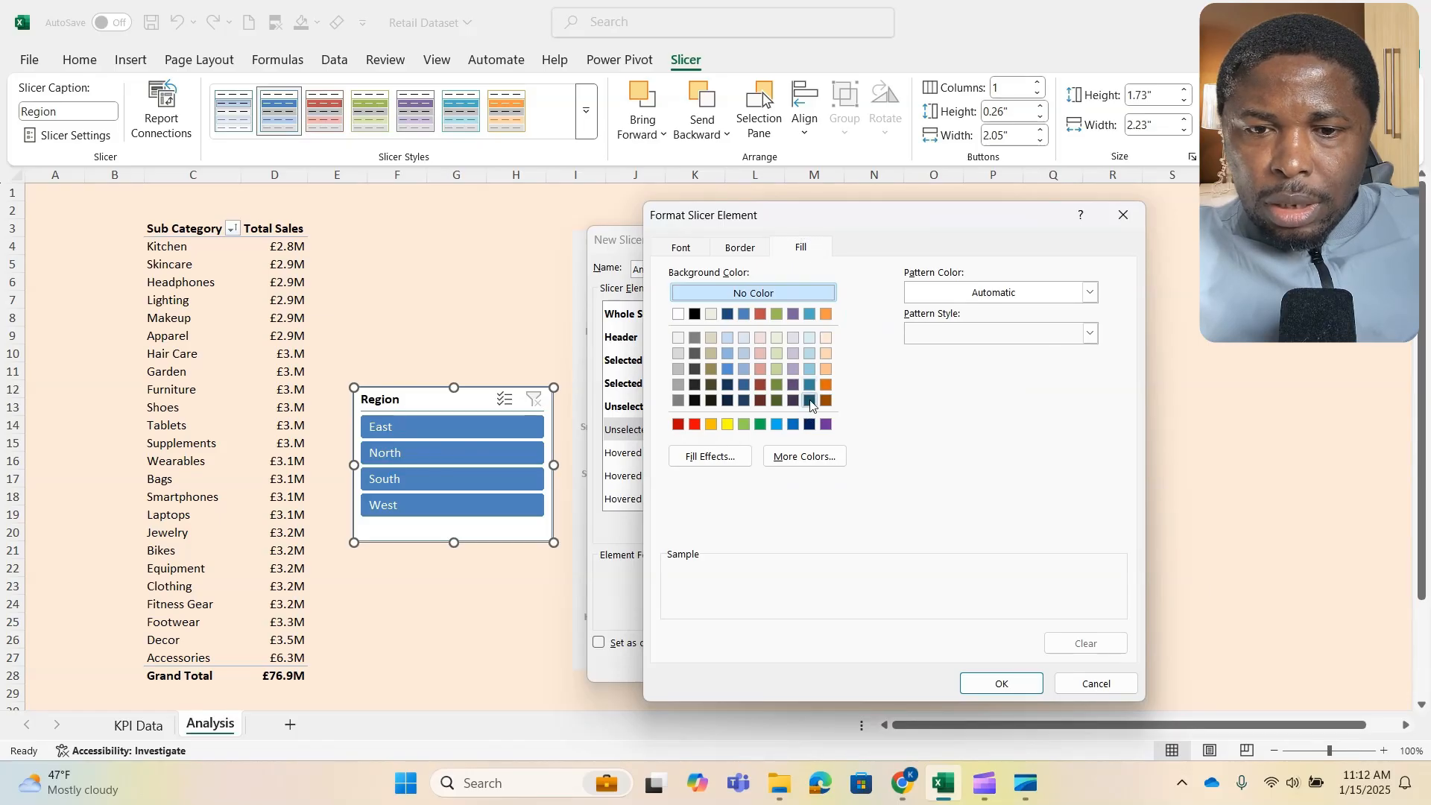
click(1005, 682)
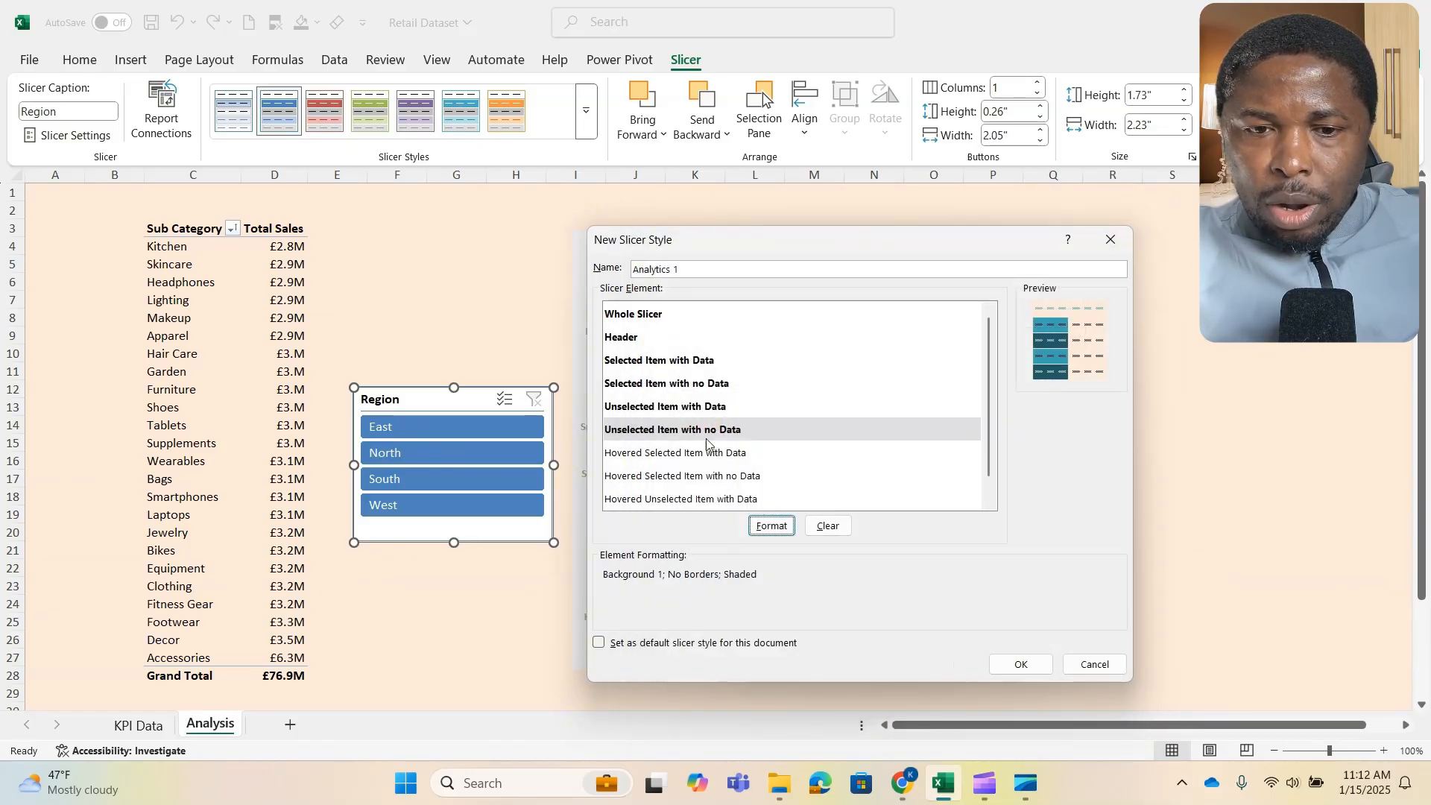
- Remove the borders from the Unselected Item with Data element and accept its formatting
click(711, 407)
click(771, 526)
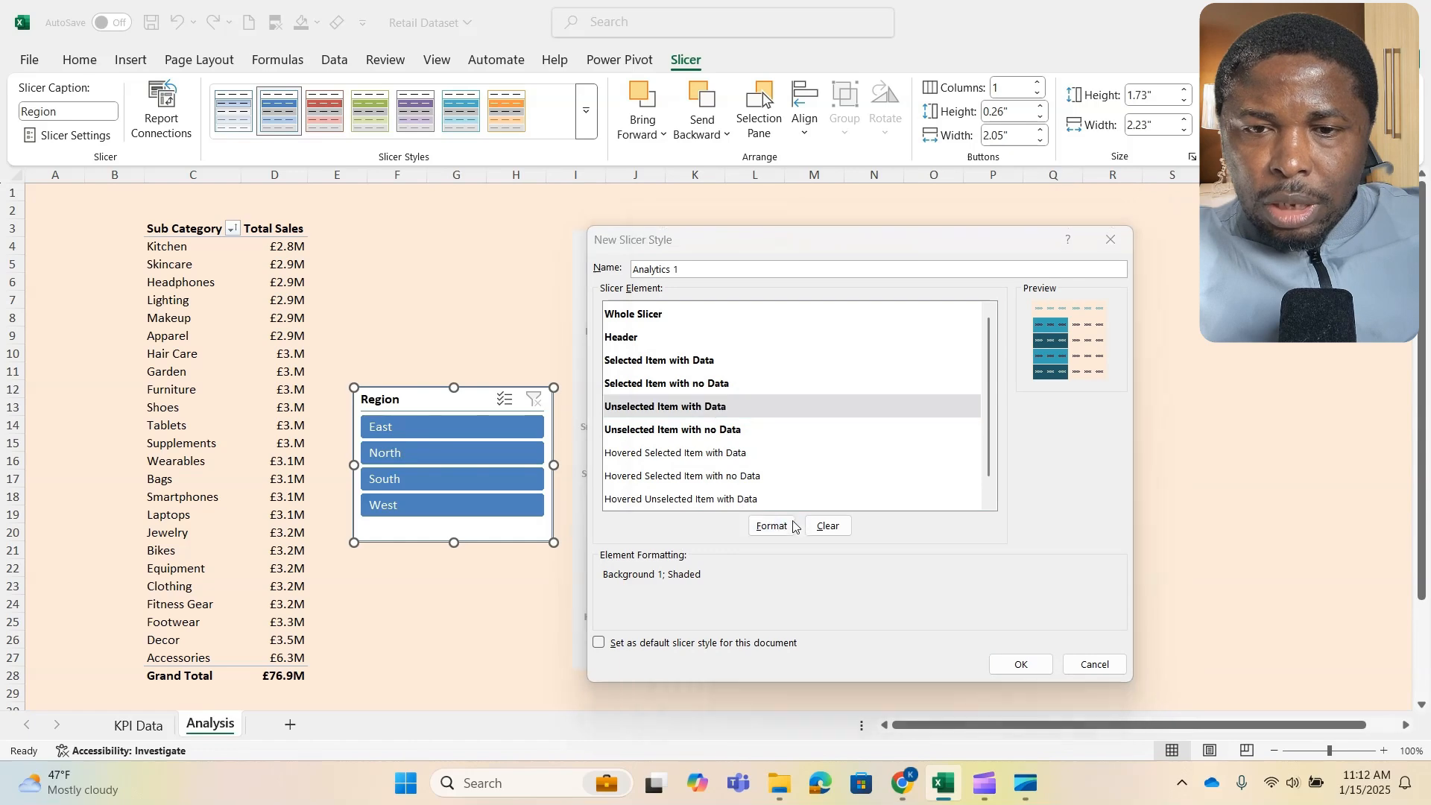
click(741, 247)
click(999, 682)
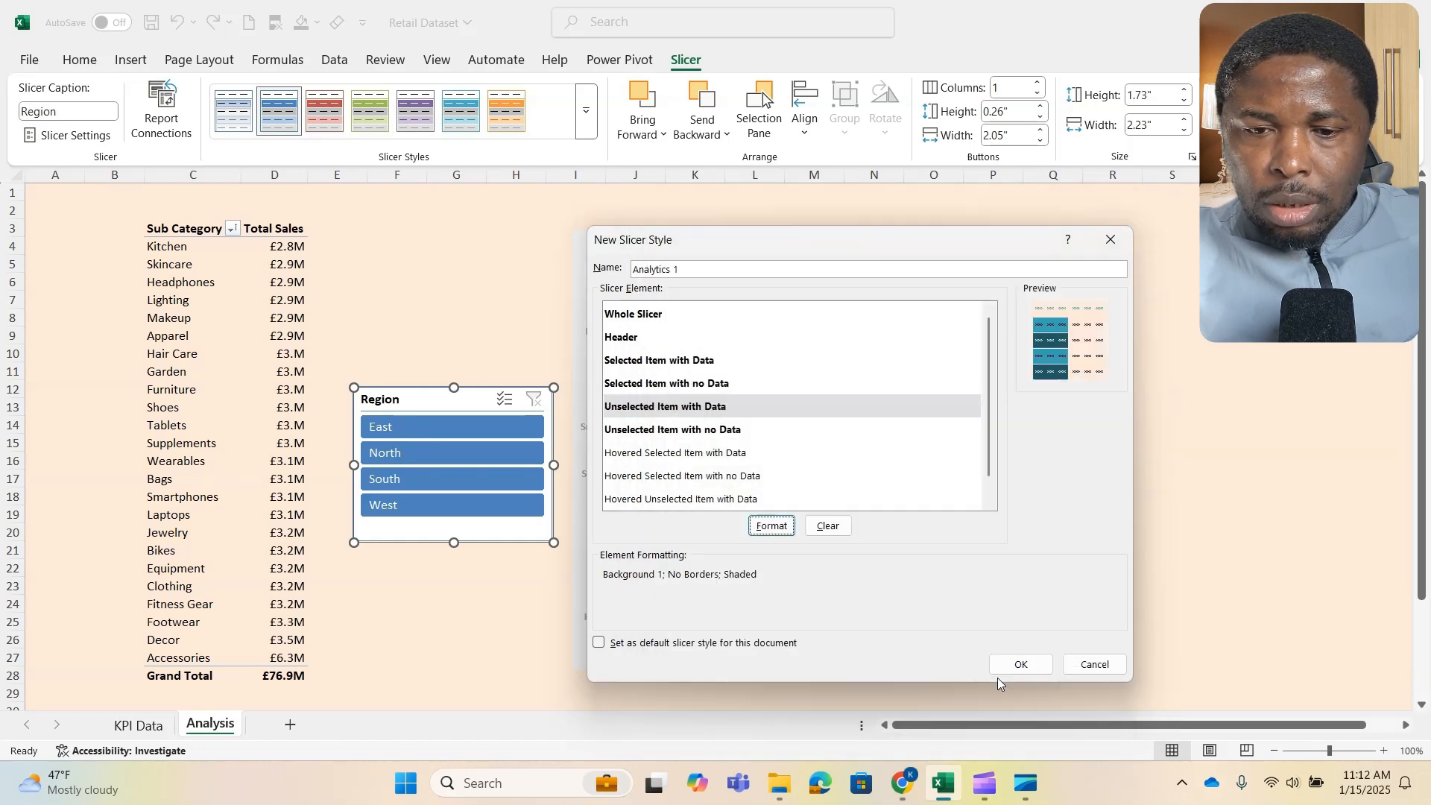
- Format the Hovered Selected Item with Data element with the second-lightest aqua theme fill and no border
scroll(732, 455, down, 1)
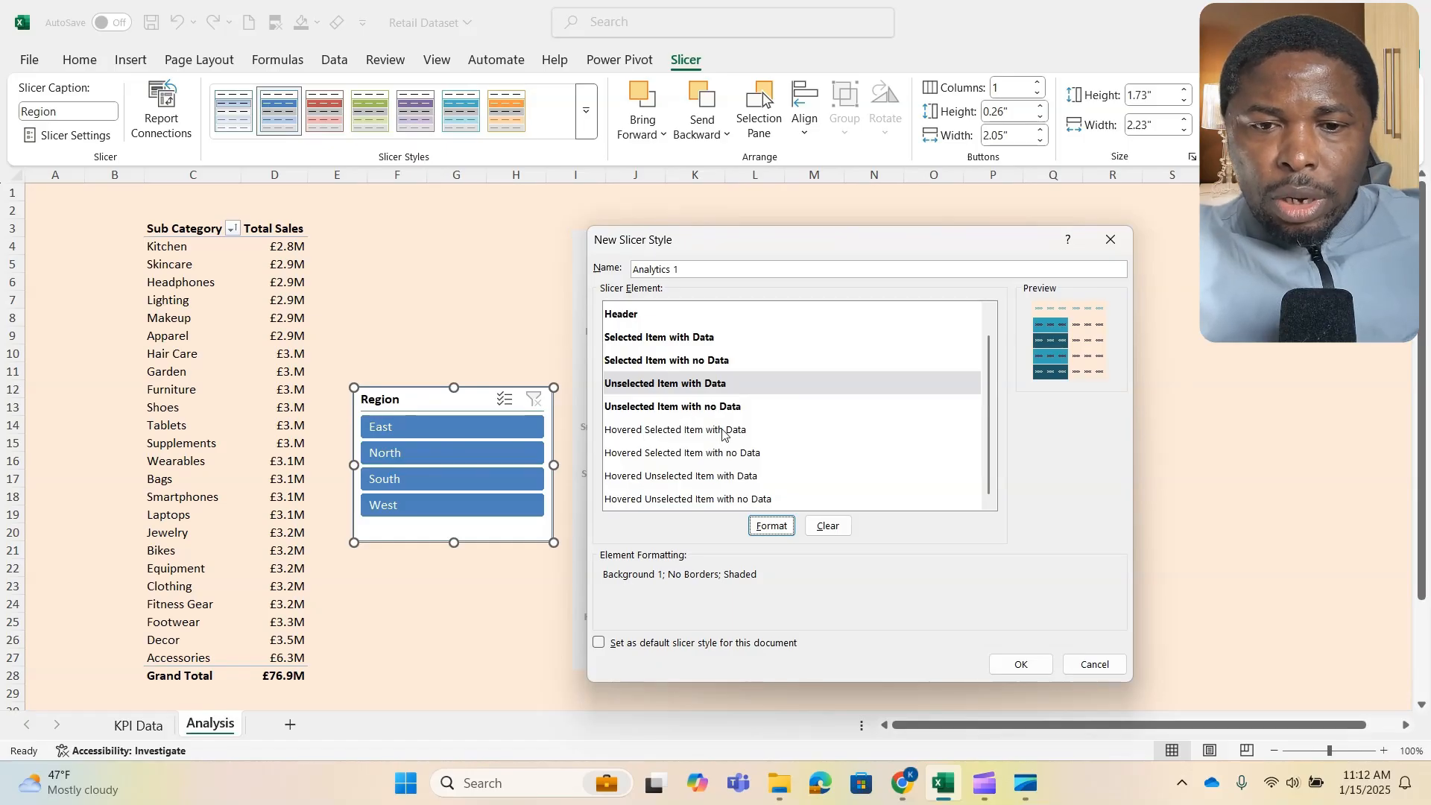
click(722, 431)
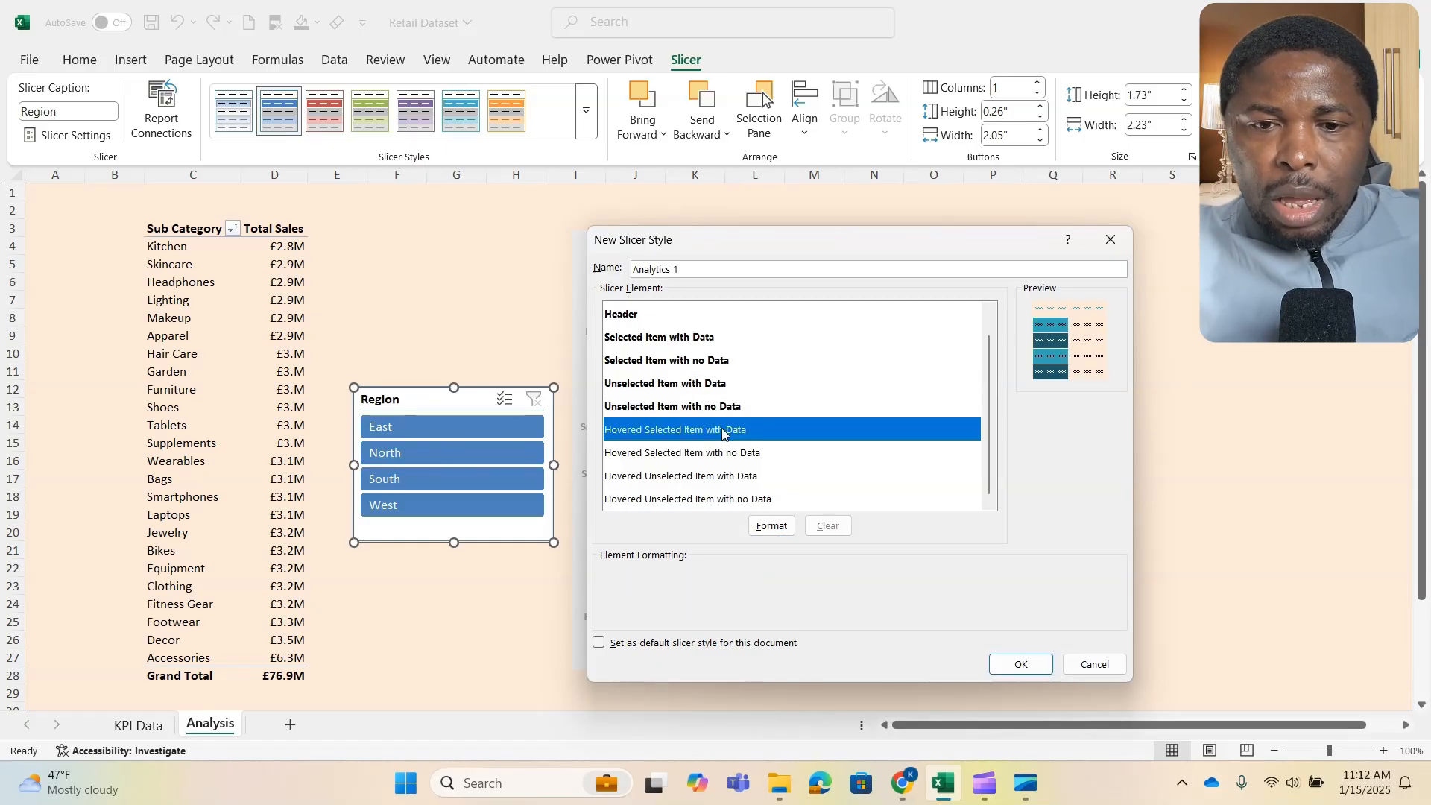
click(772, 526)
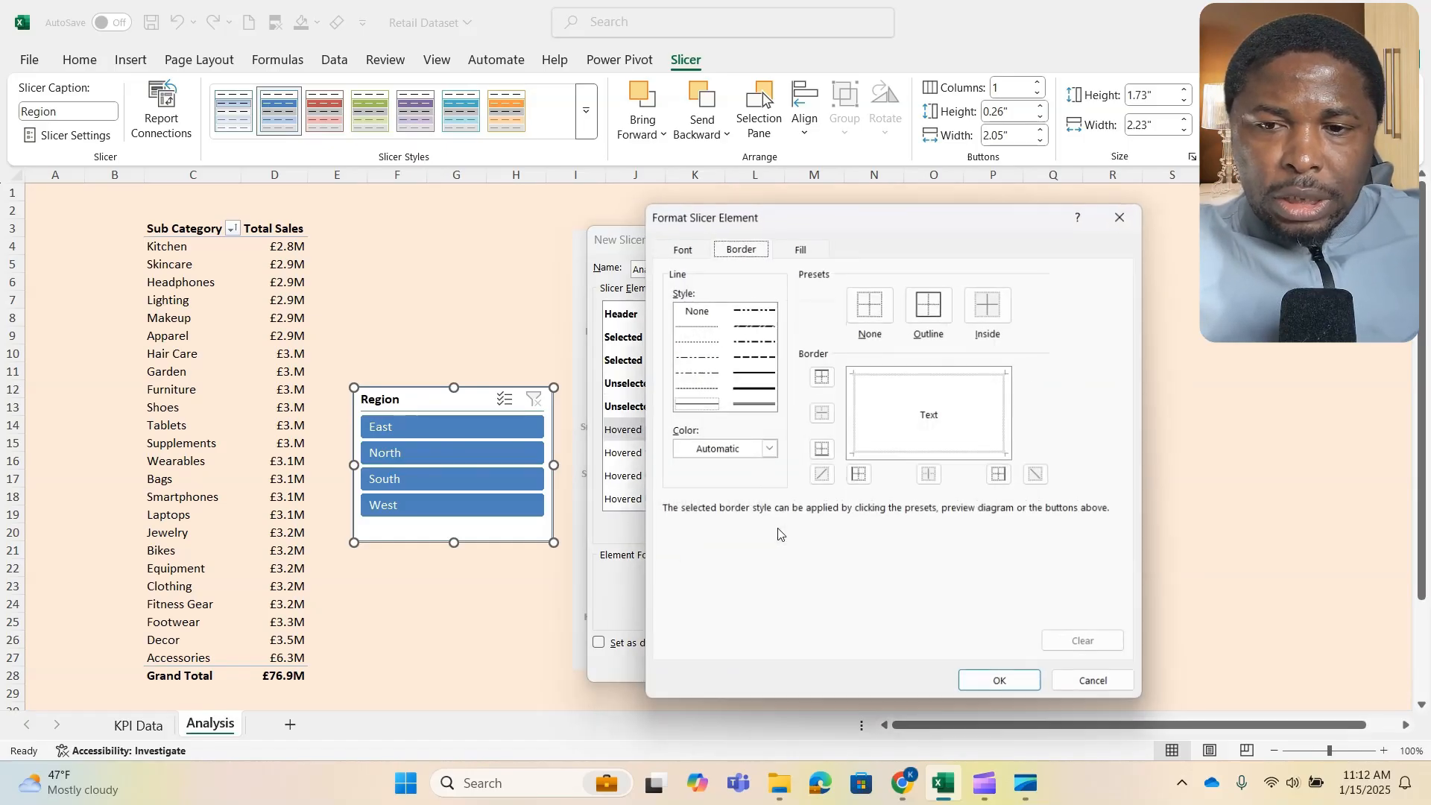
click(799, 252)
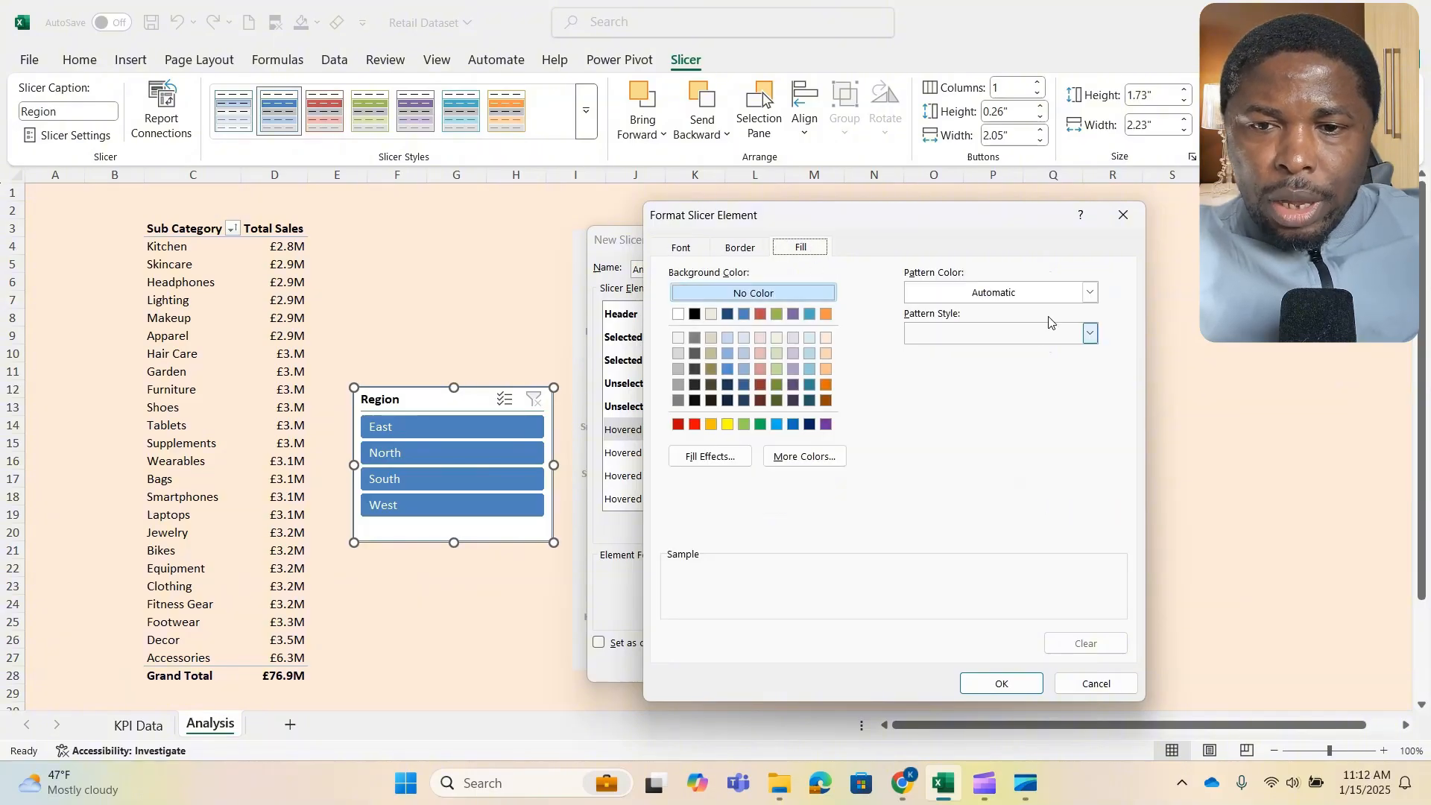
click(809, 352)
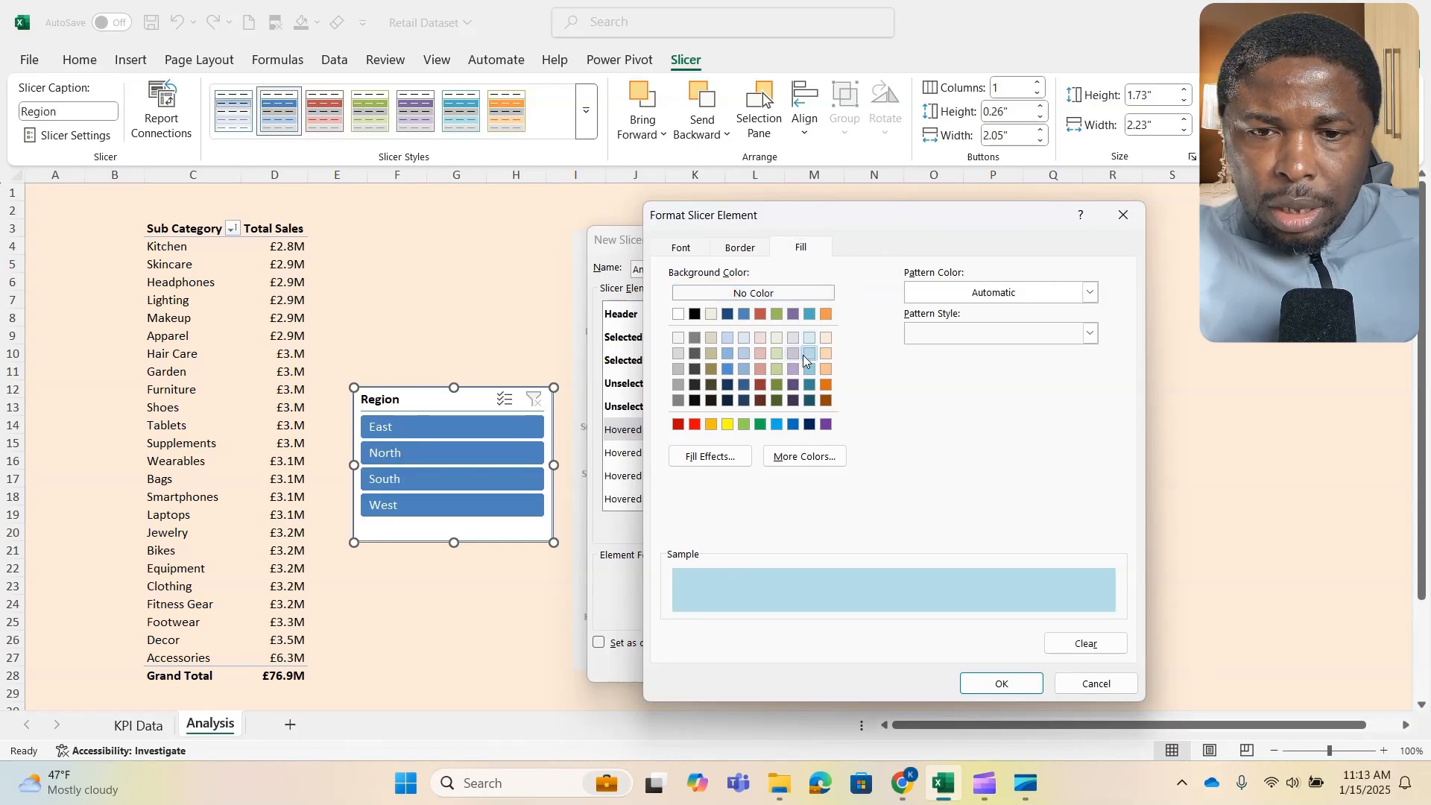
click(744, 254)
click(862, 298)
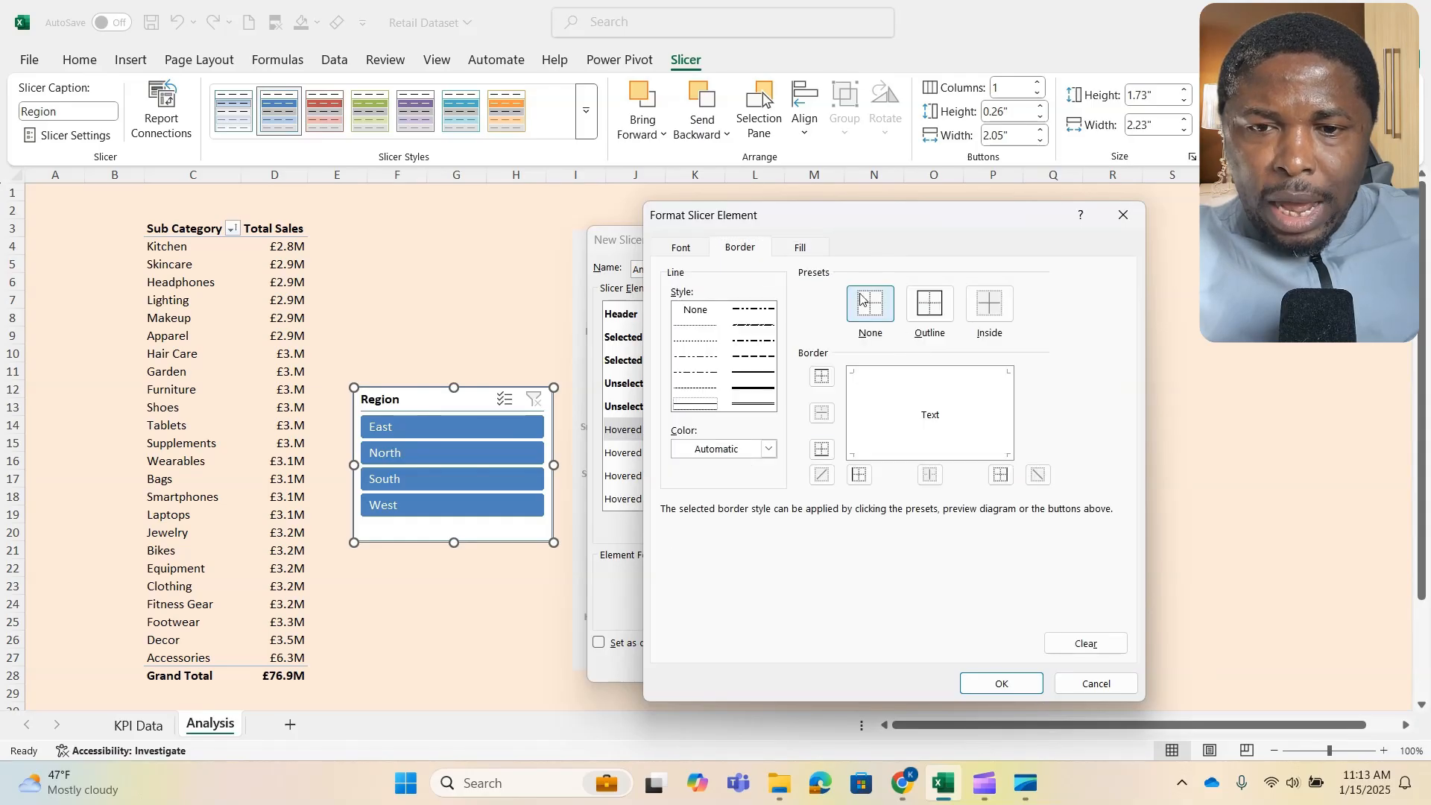
click(1002, 685)
- Give the Hovered Selected Item with no Data element no border and the second-lightest aqua theme fill
click(689, 456)
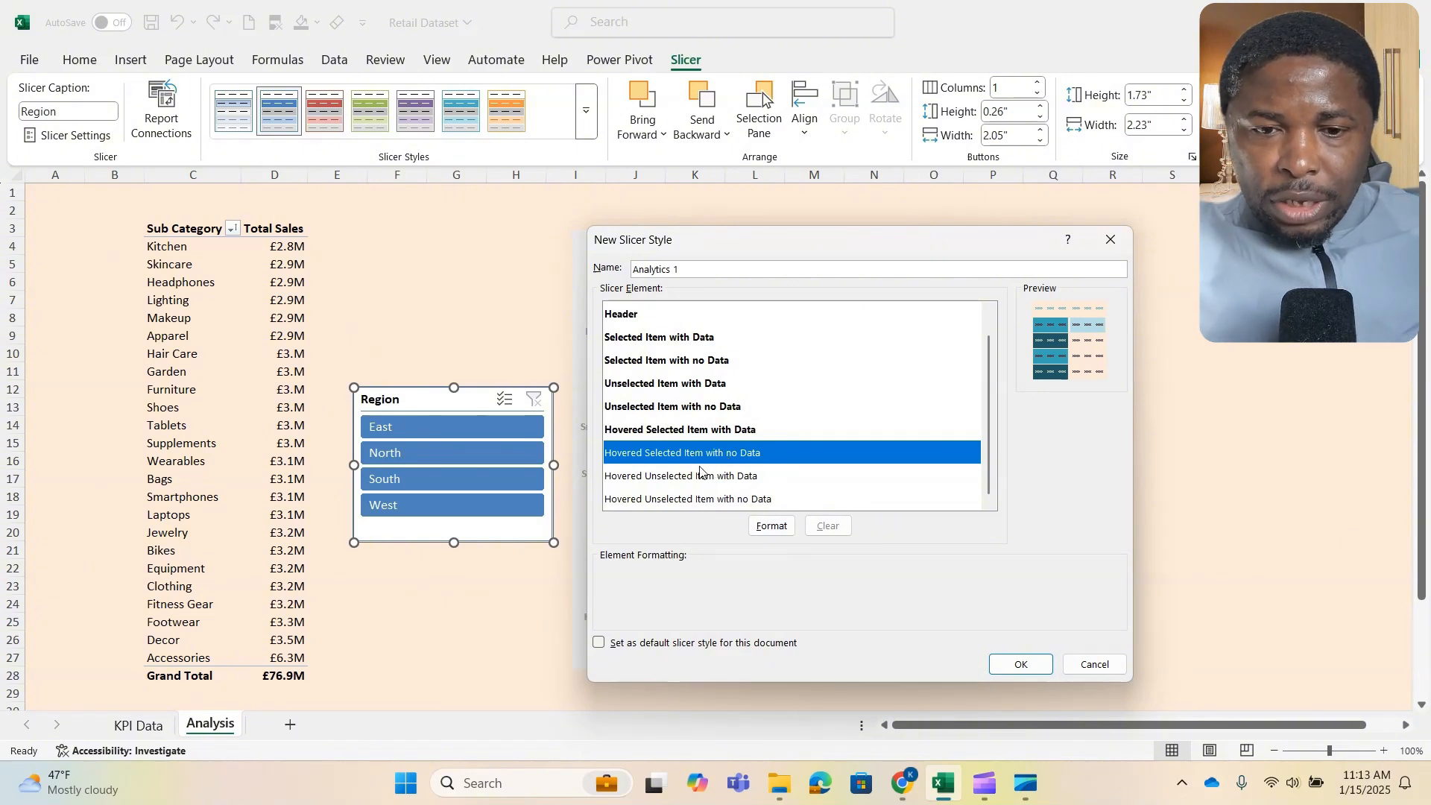
click(772, 525)
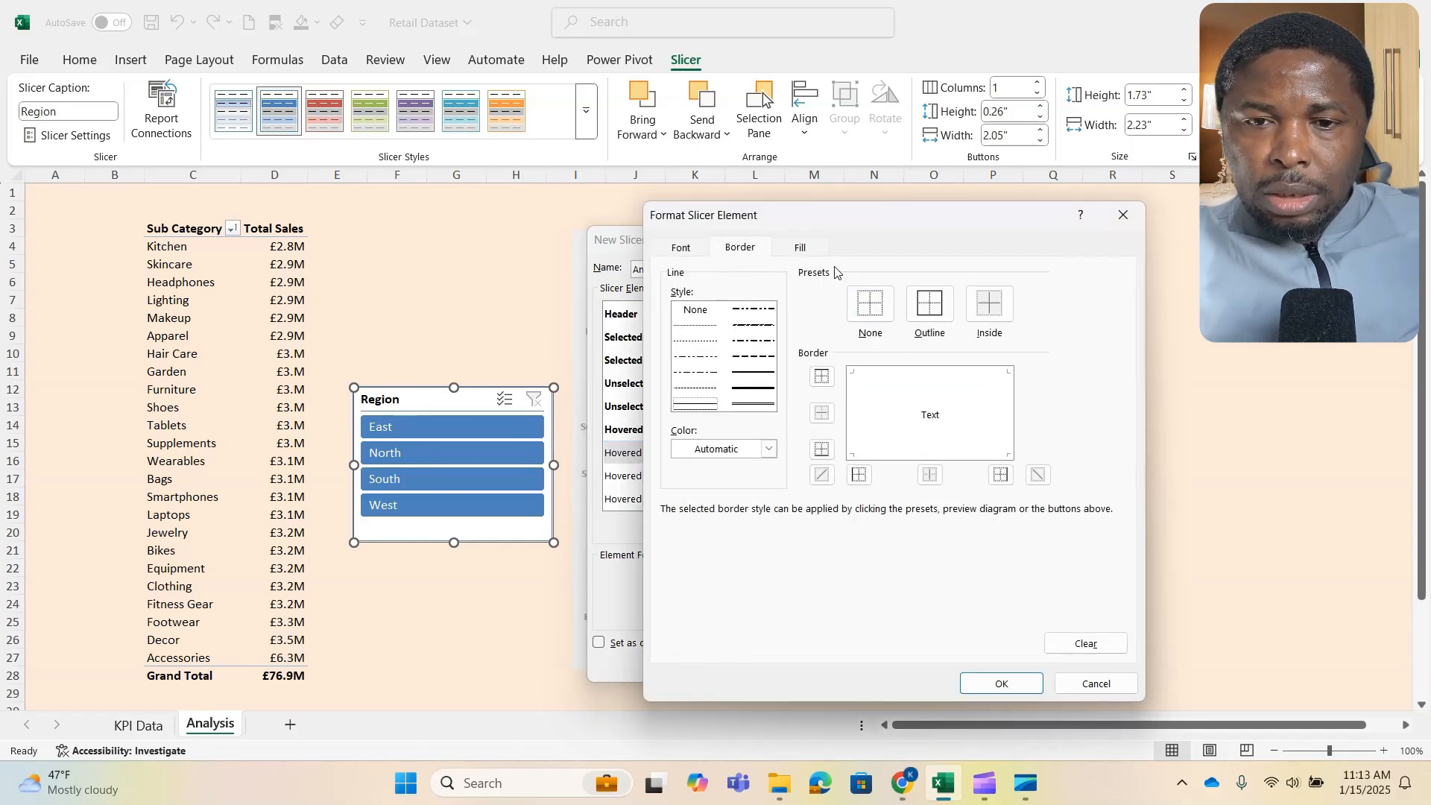
click(803, 249)
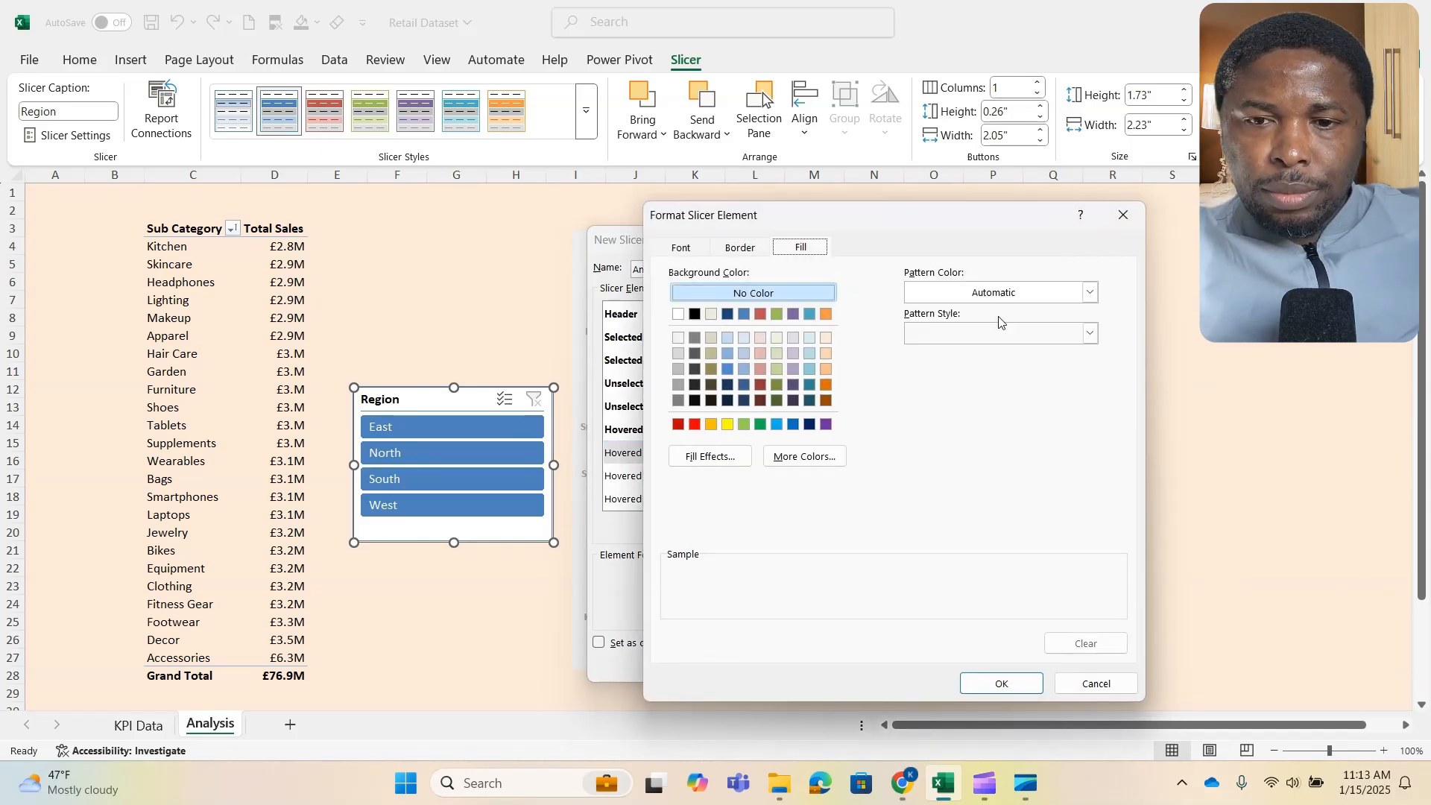
click(809, 355)
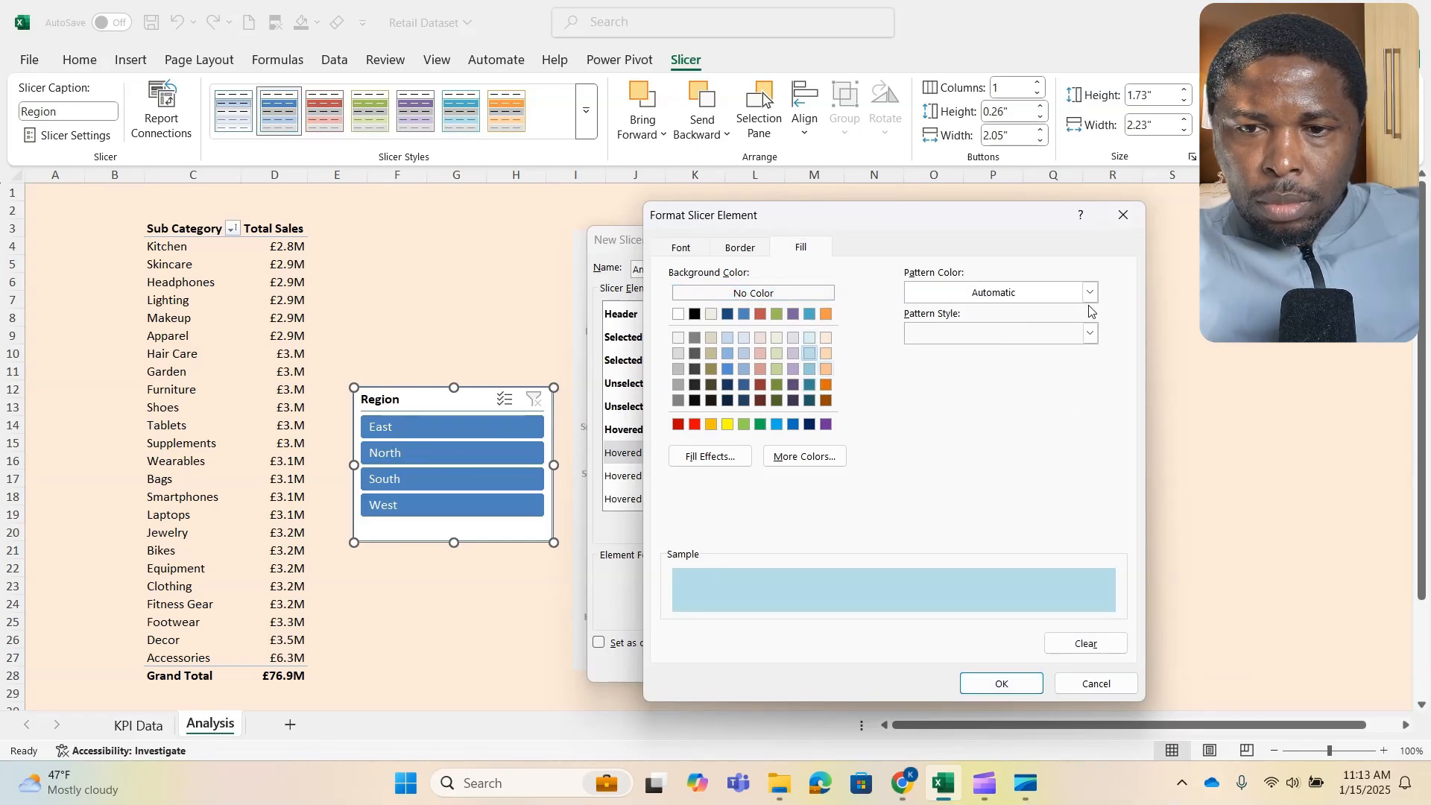
click(1002, 684)
- Format the Hovered Unselected Item with Data element with the second-lightest aqua theme fill and no border
click(775, 474)
click(767, 527)
click(812, 353)
click(740, 248)
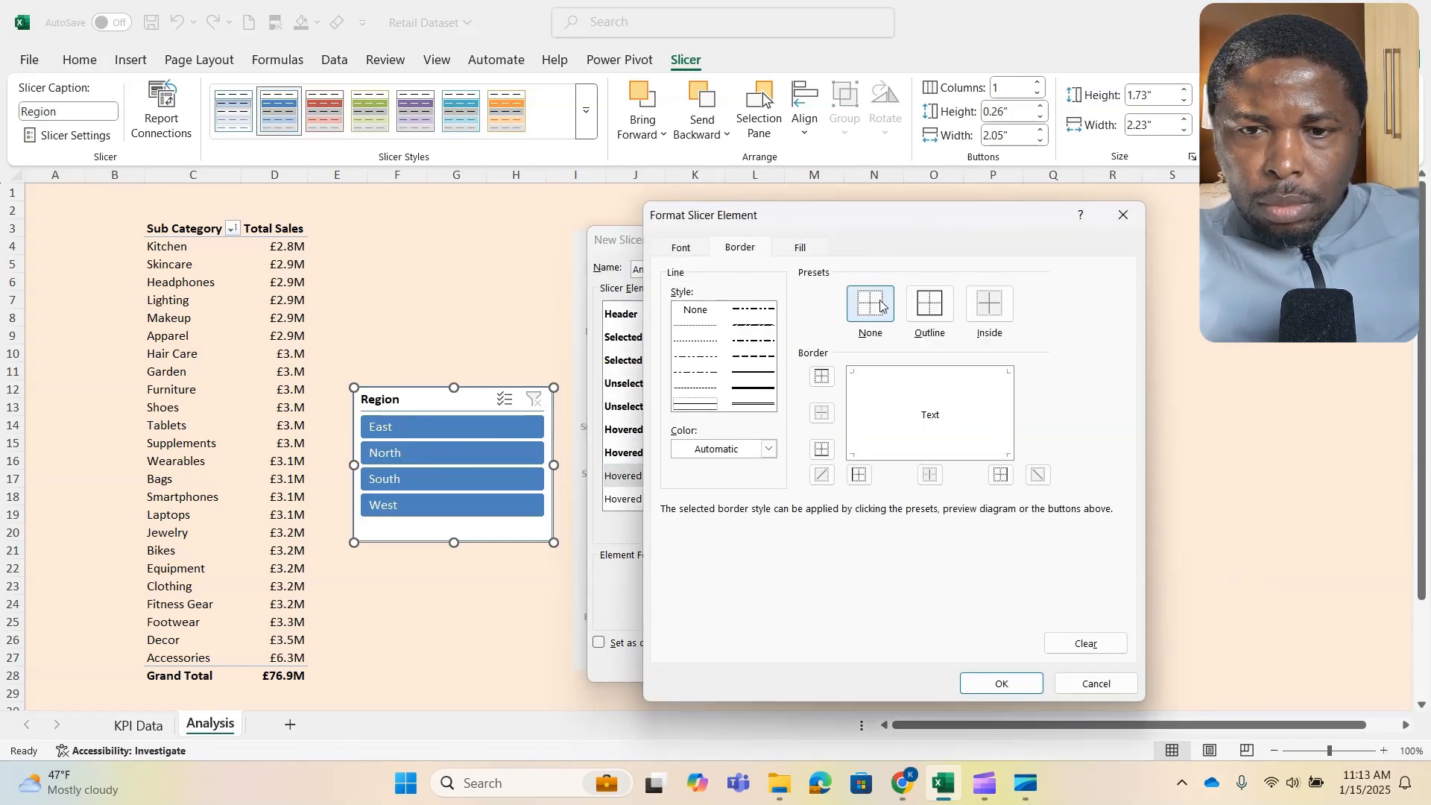
click(870, 304)
click(1002, 683)
- Format the Hovered Unselected Item with no Data element with no border and the second-lightest aqua theme fill
click(799, 500)
click(773, 527)
click(870, 304)
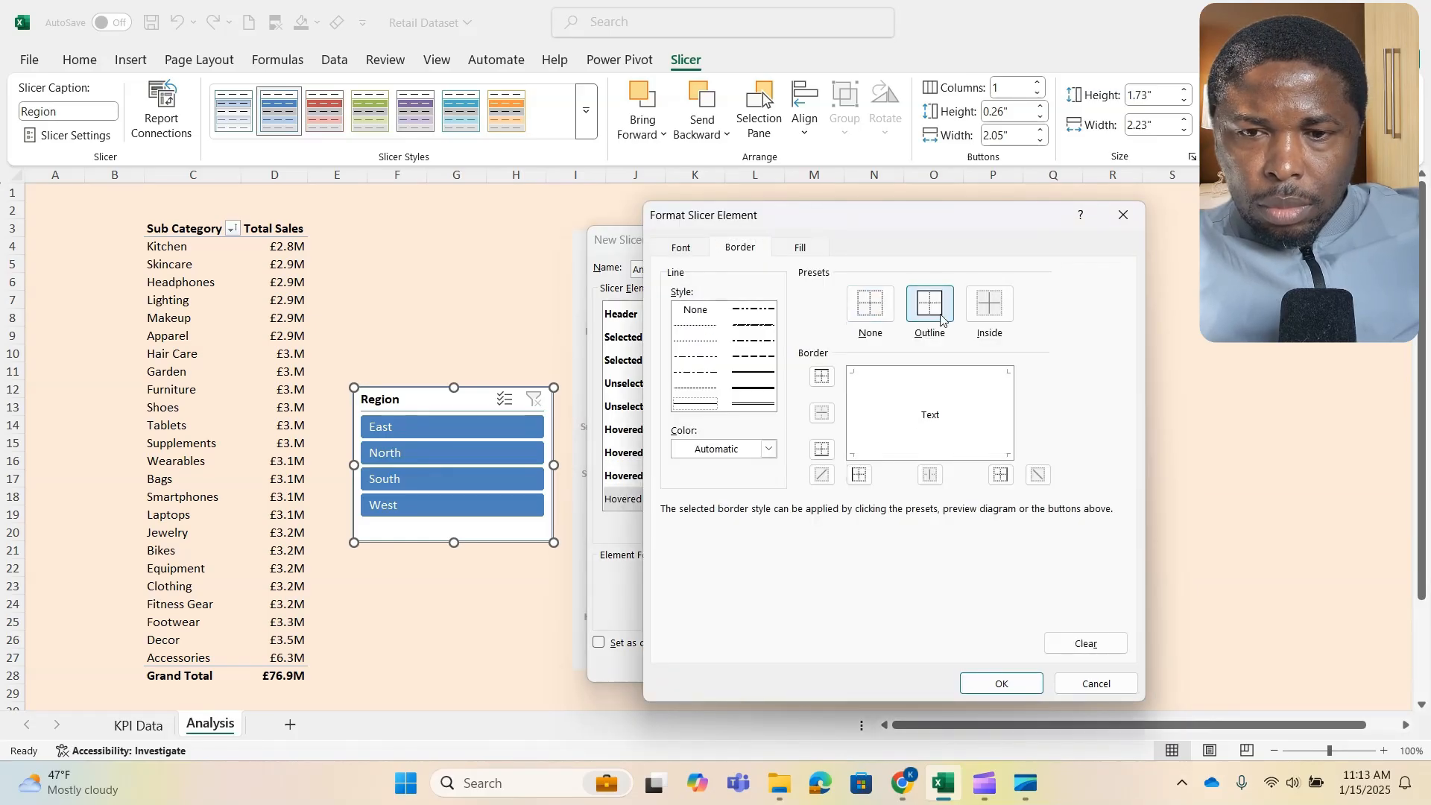
click(801, 248)
click(810, 354)
click(991, 681)
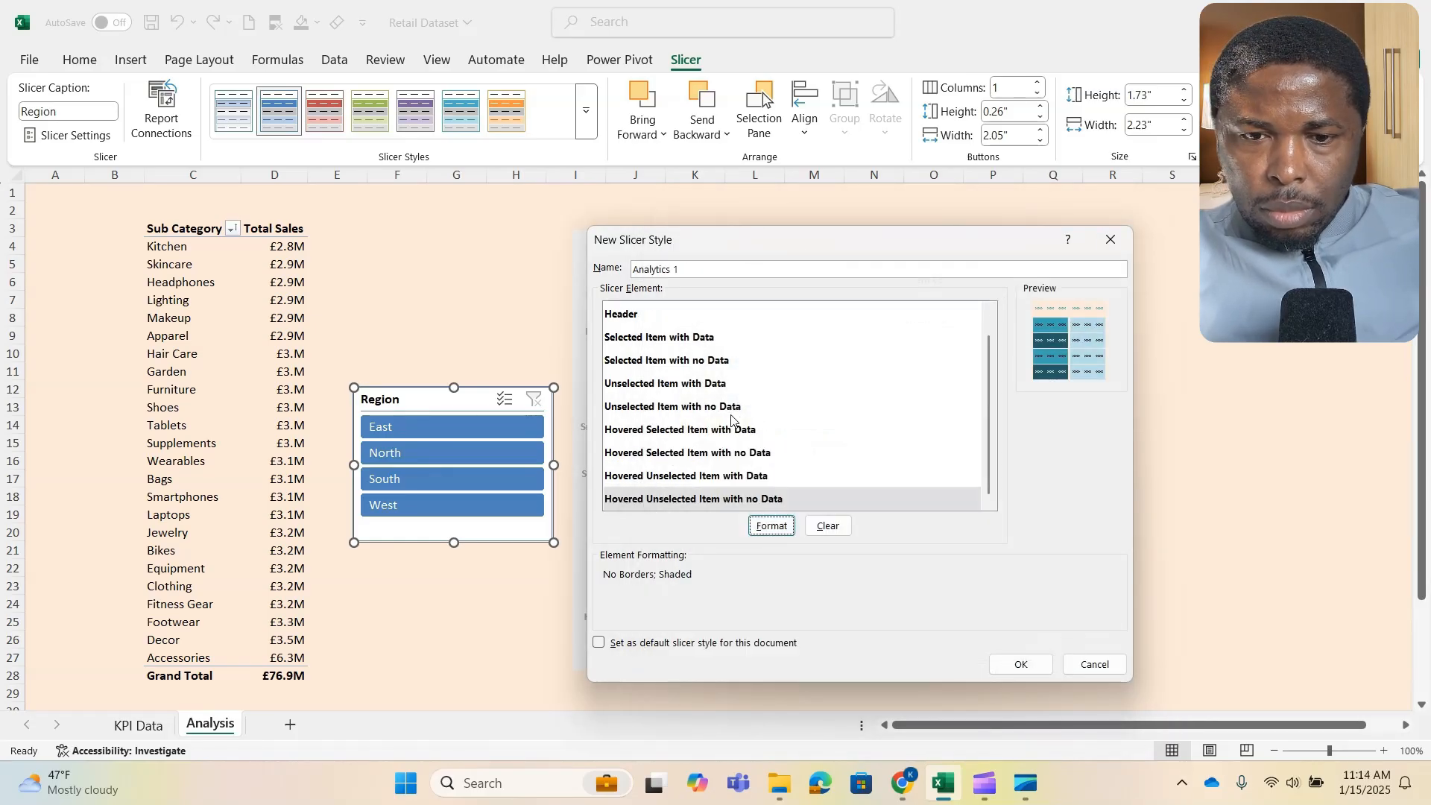
- Check the list of formatted slicer elements and save the Analytics 1 slicer style
scroll(731, 417, up, 1)
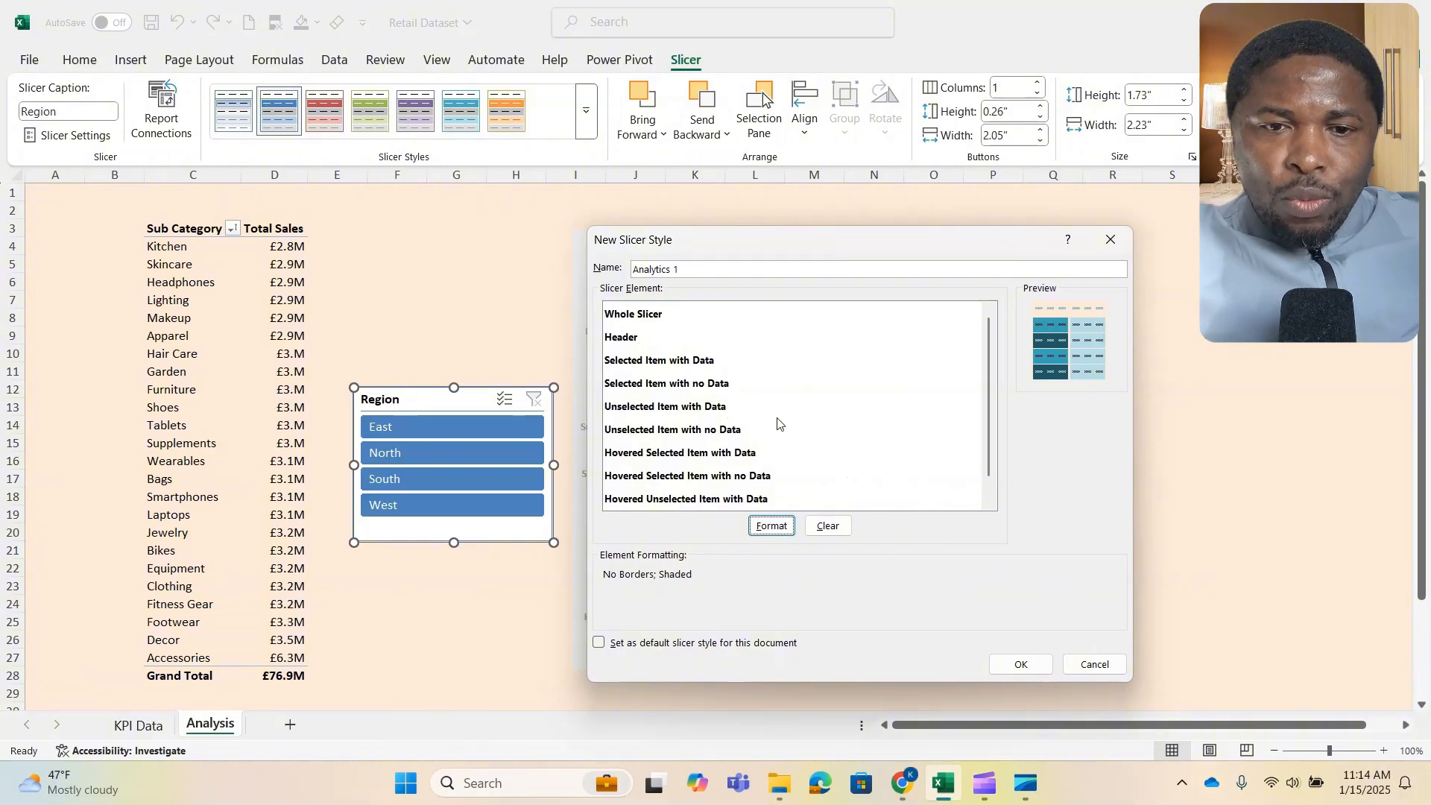
scroll(731, 407, down, 1)
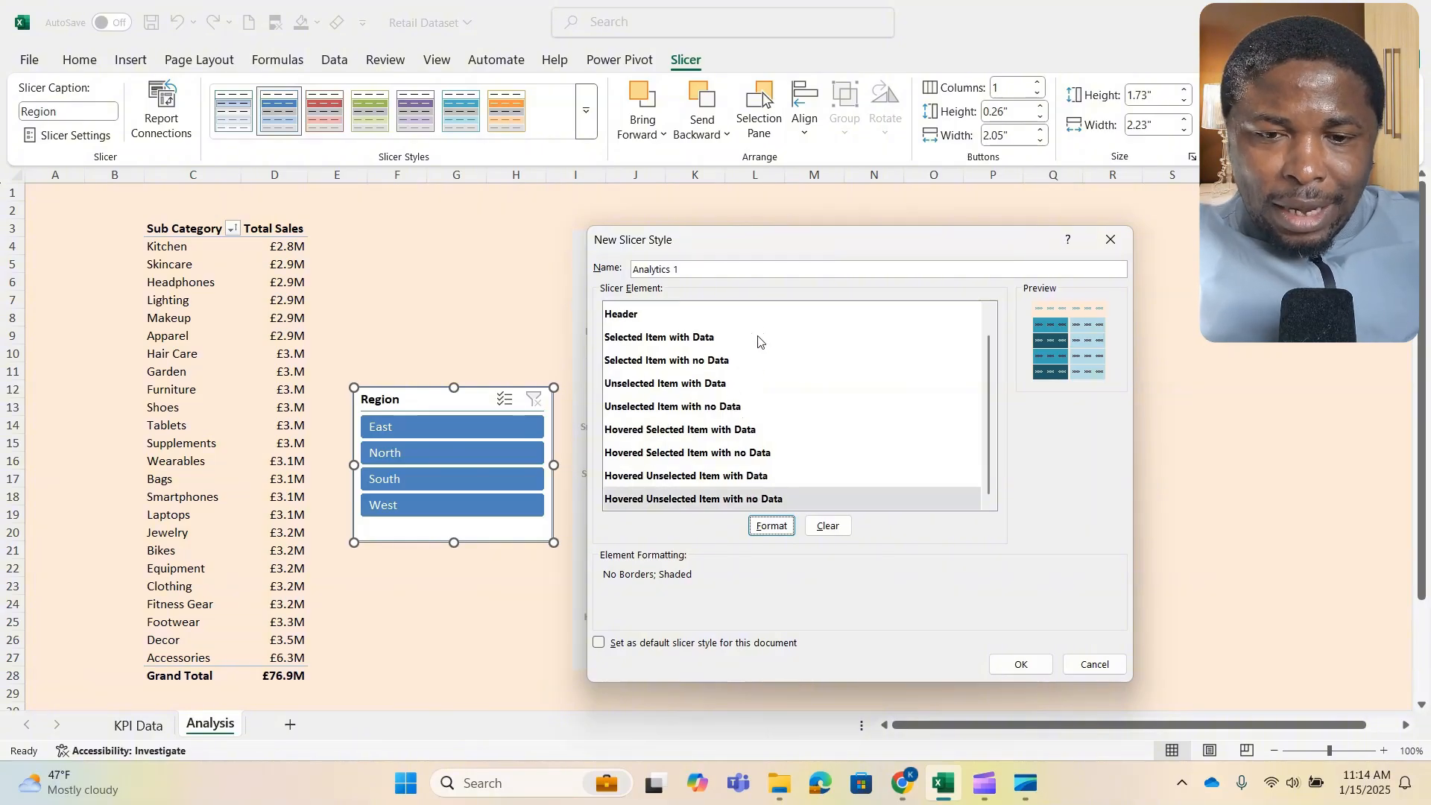
click(1017, 664)
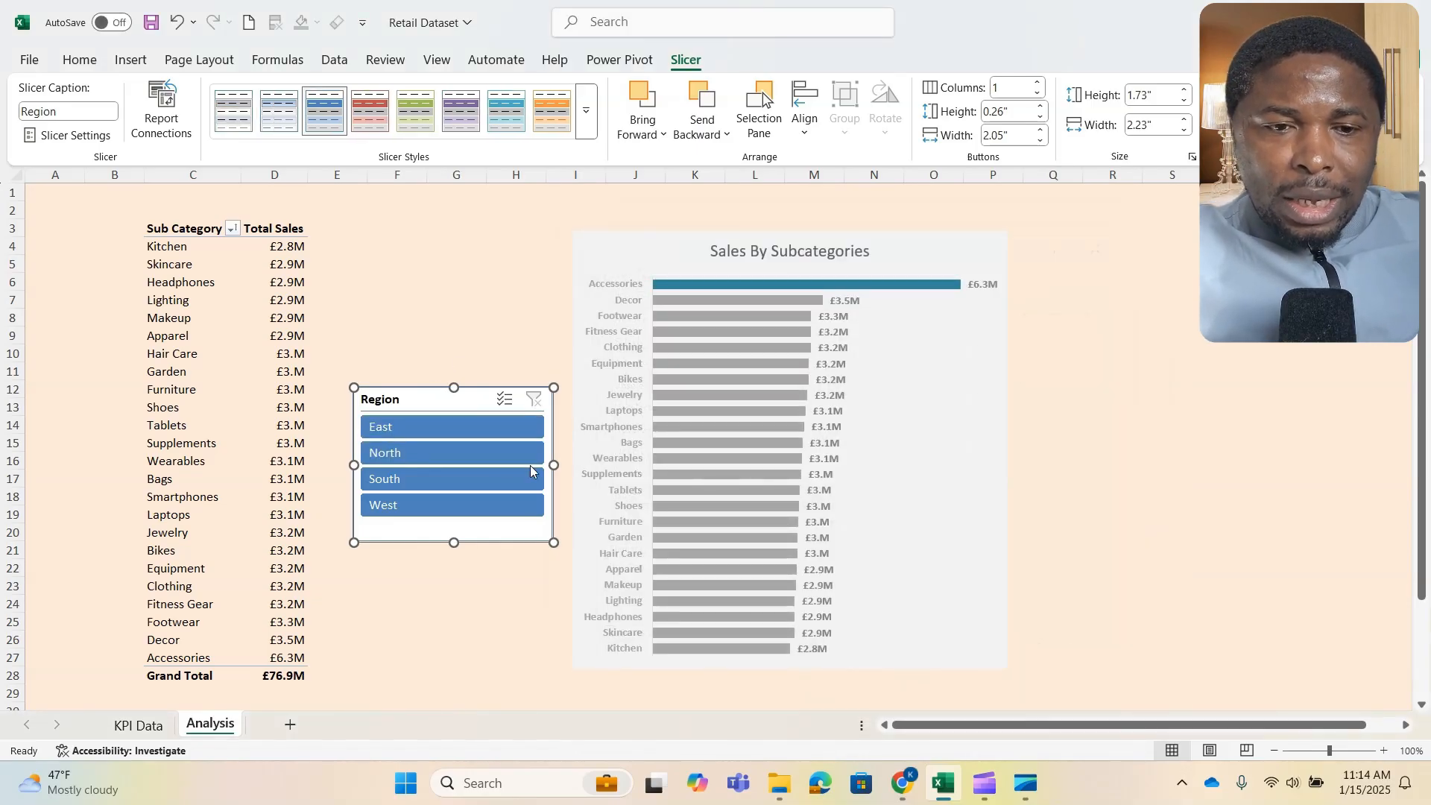
- Duplicate the Region slicer and arrange the two slicers one above the other between the pivot table and the chart
drag(448, 394, 445, 433)
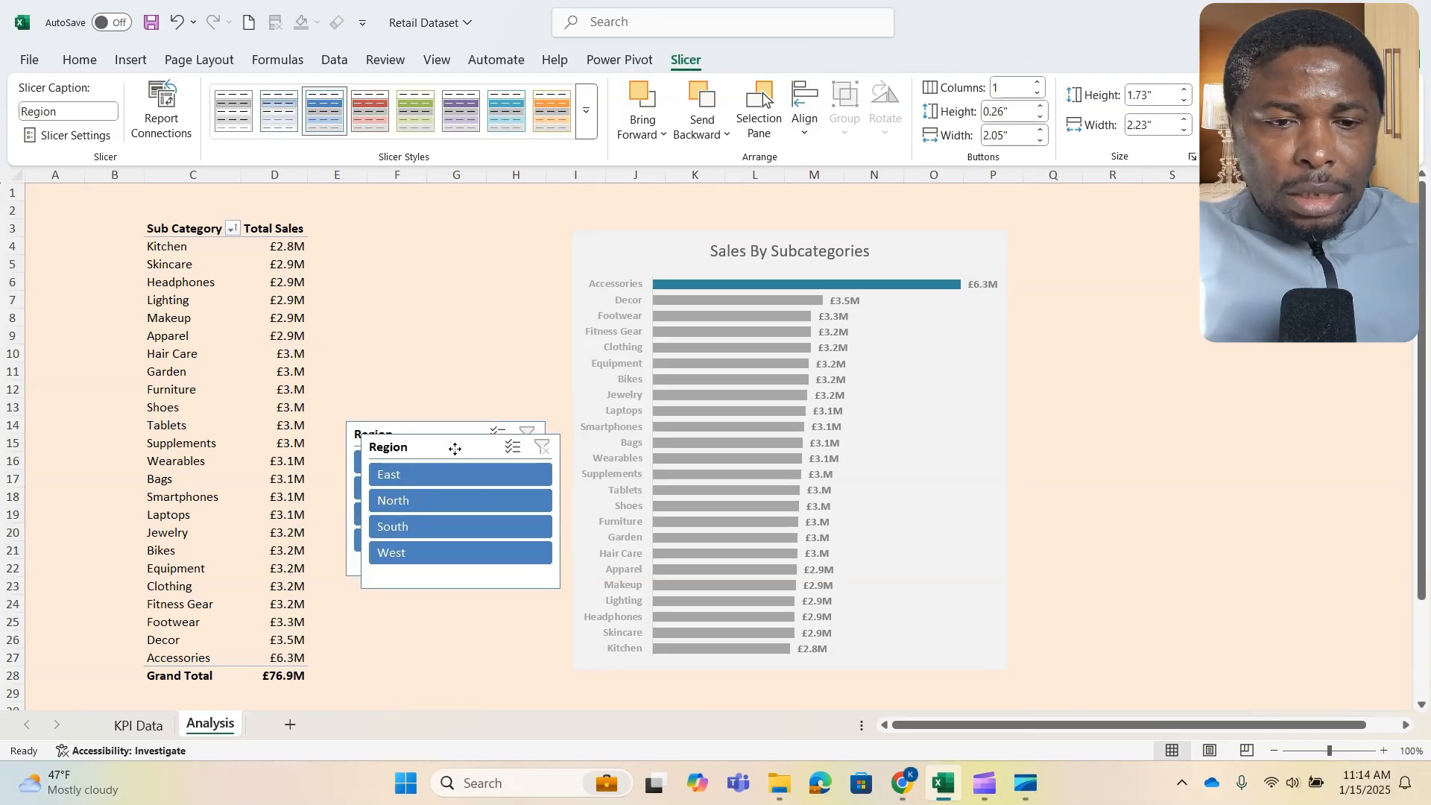
drag(447, 440, 442, 269)
drag(444, 436, 445, 463)
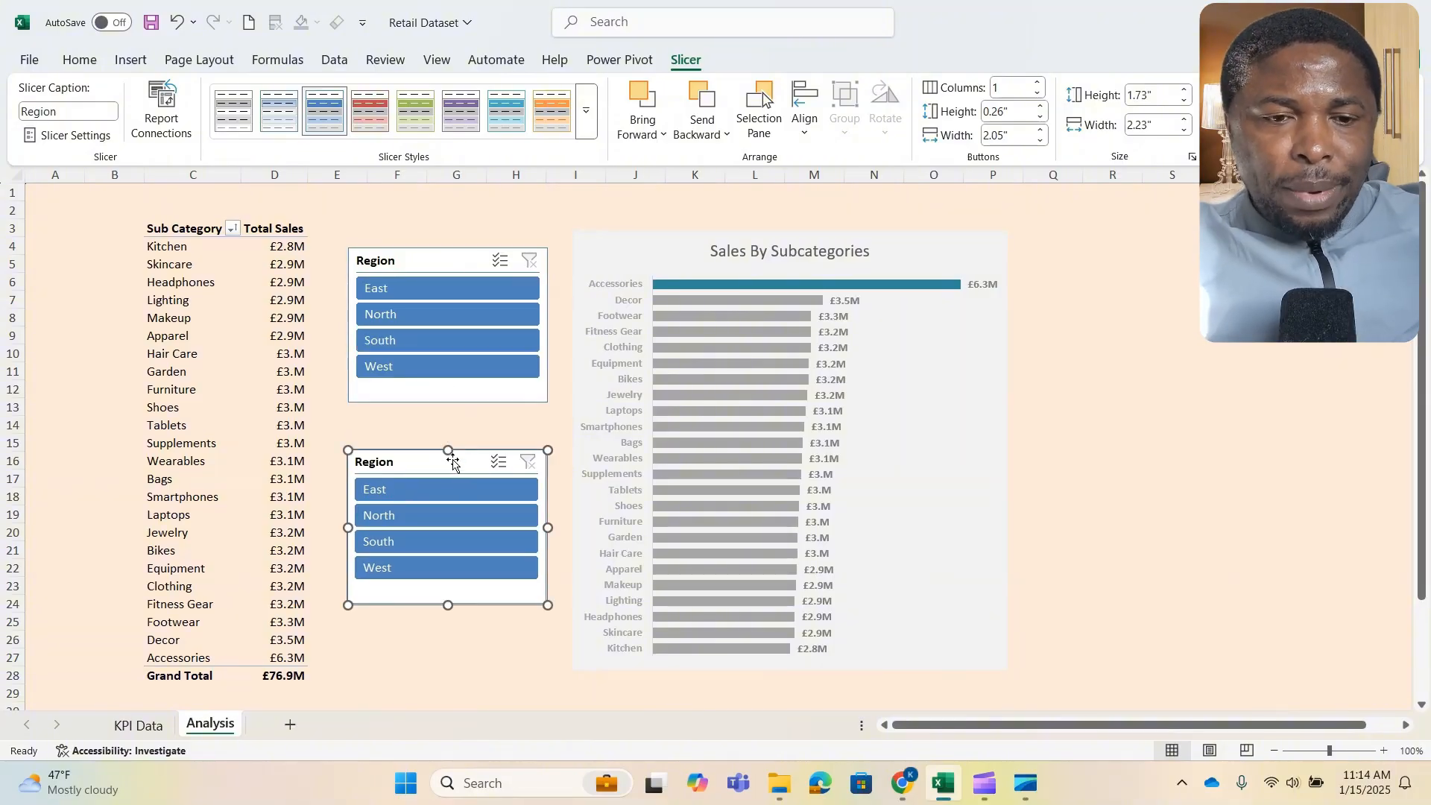
- Apply the custom Analytics 1 style to the lower Region slicer
click(587, 114)
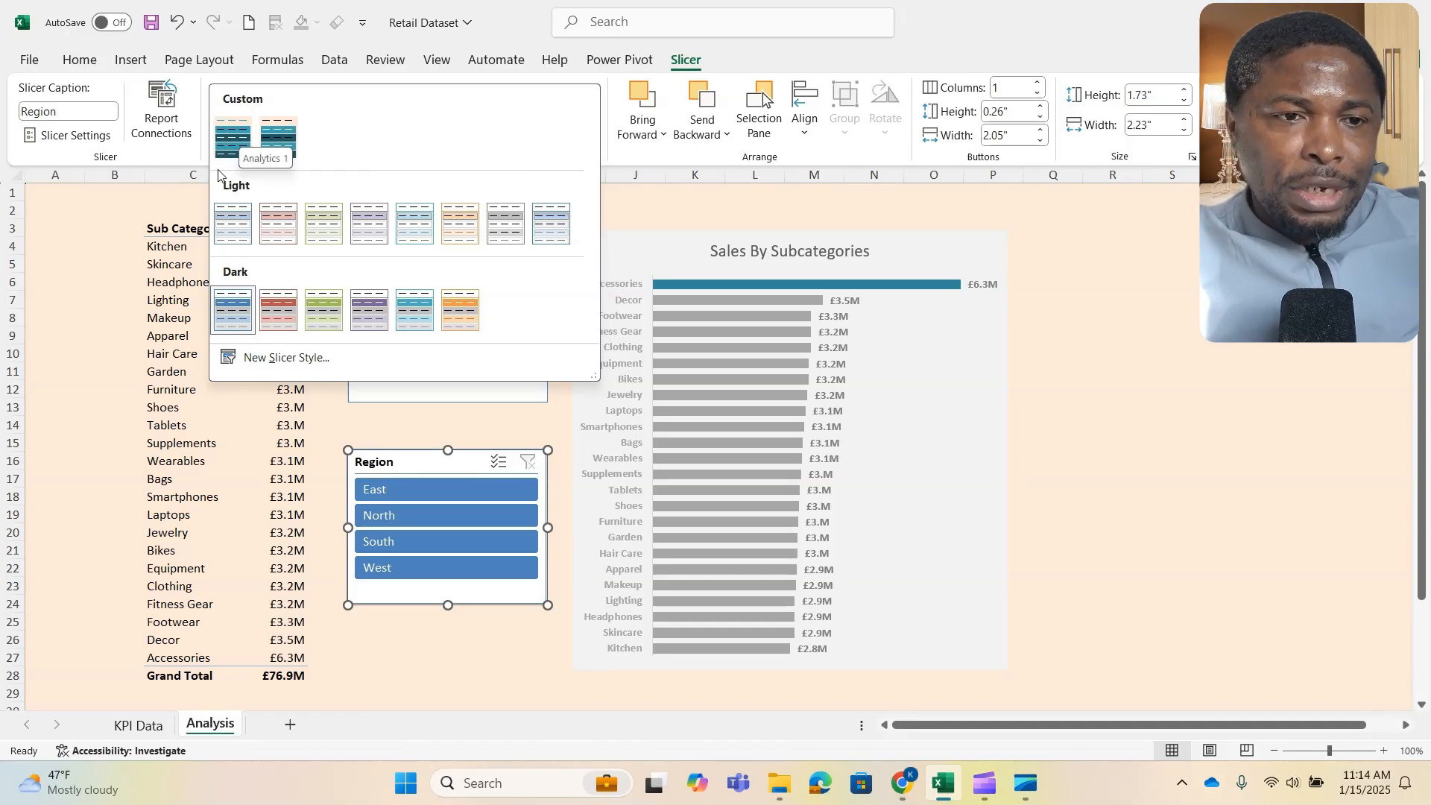
click(233, 141)
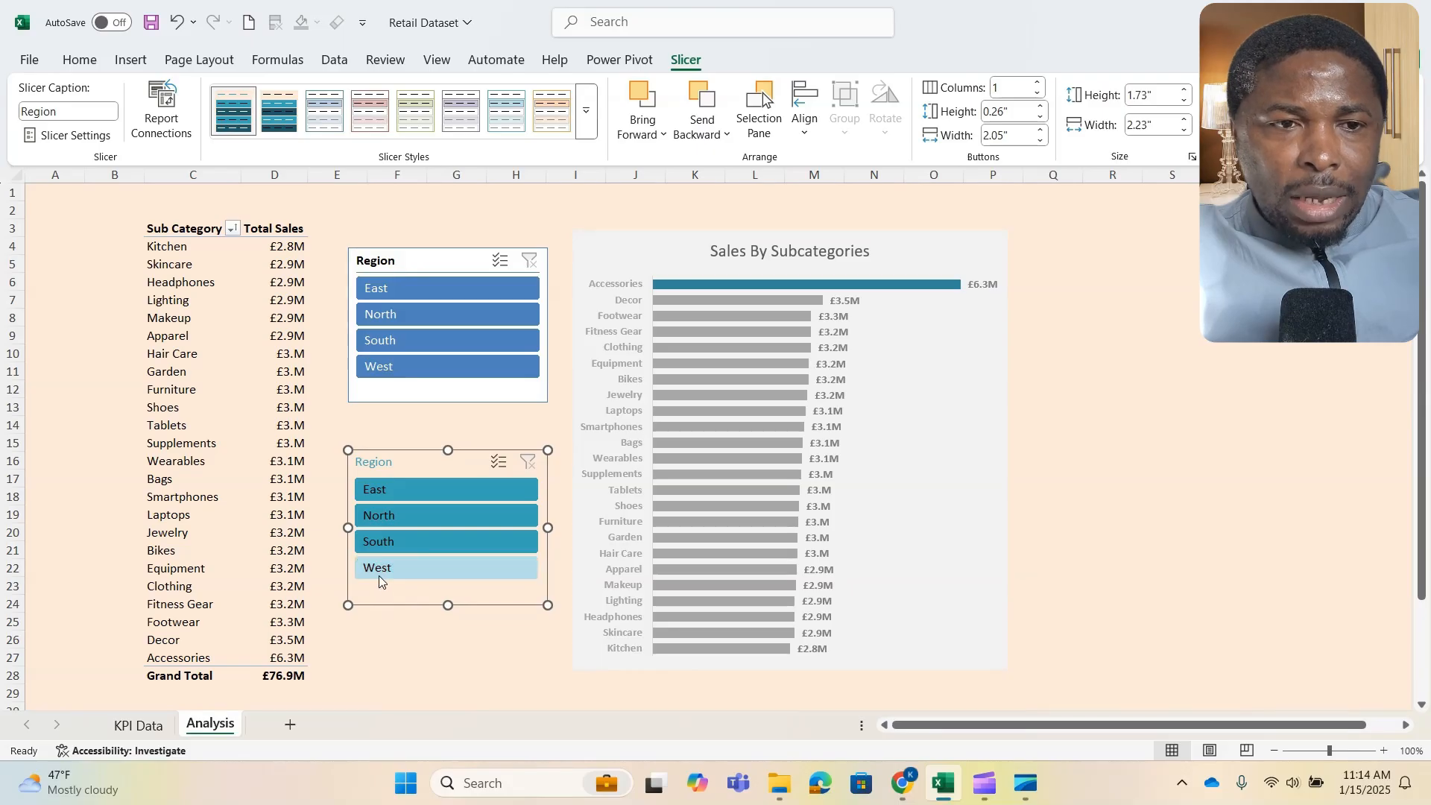
- Modify the Analytics 1 slicer style so the Selected Item with Data element has a white font color
right_click(222, 108)
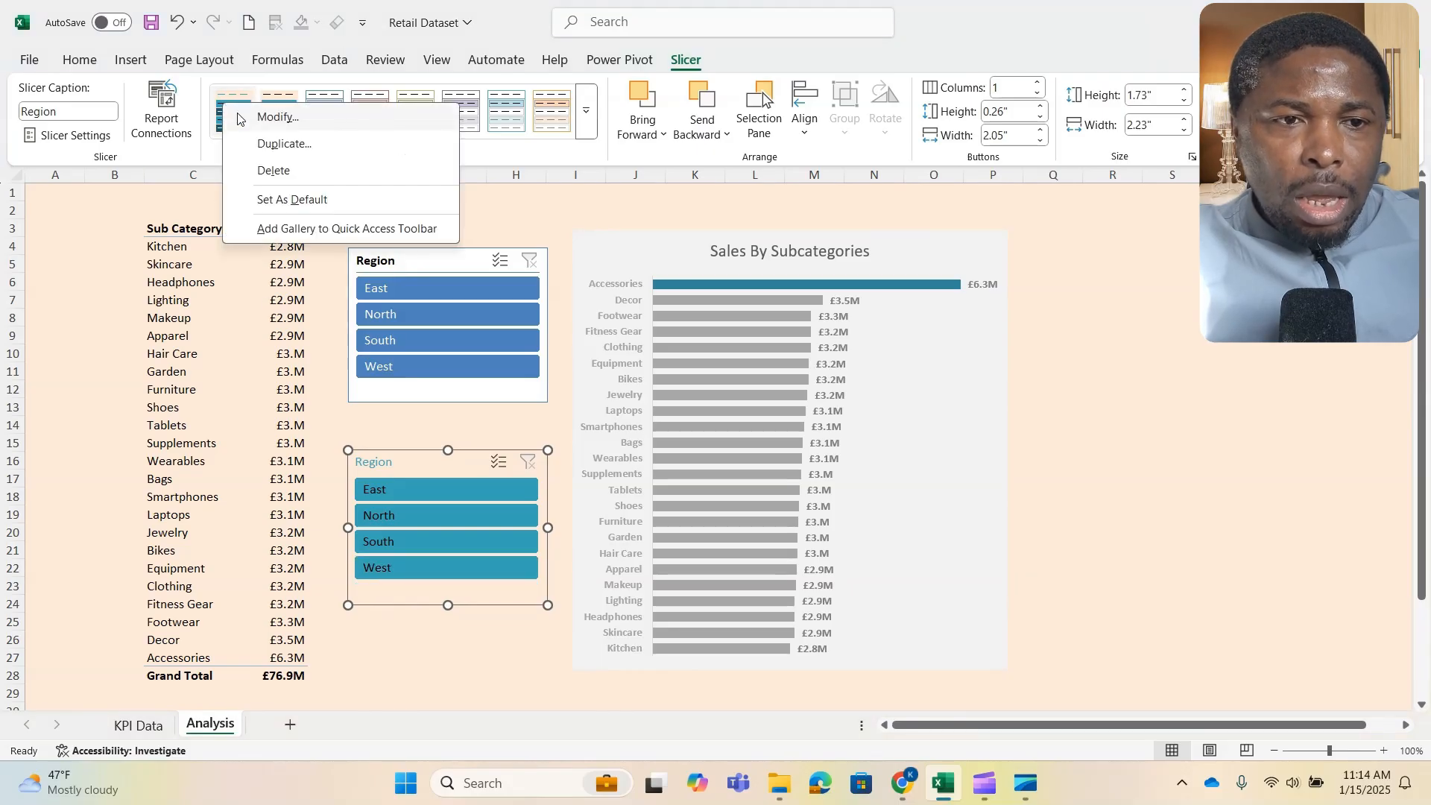
click(293, 119)
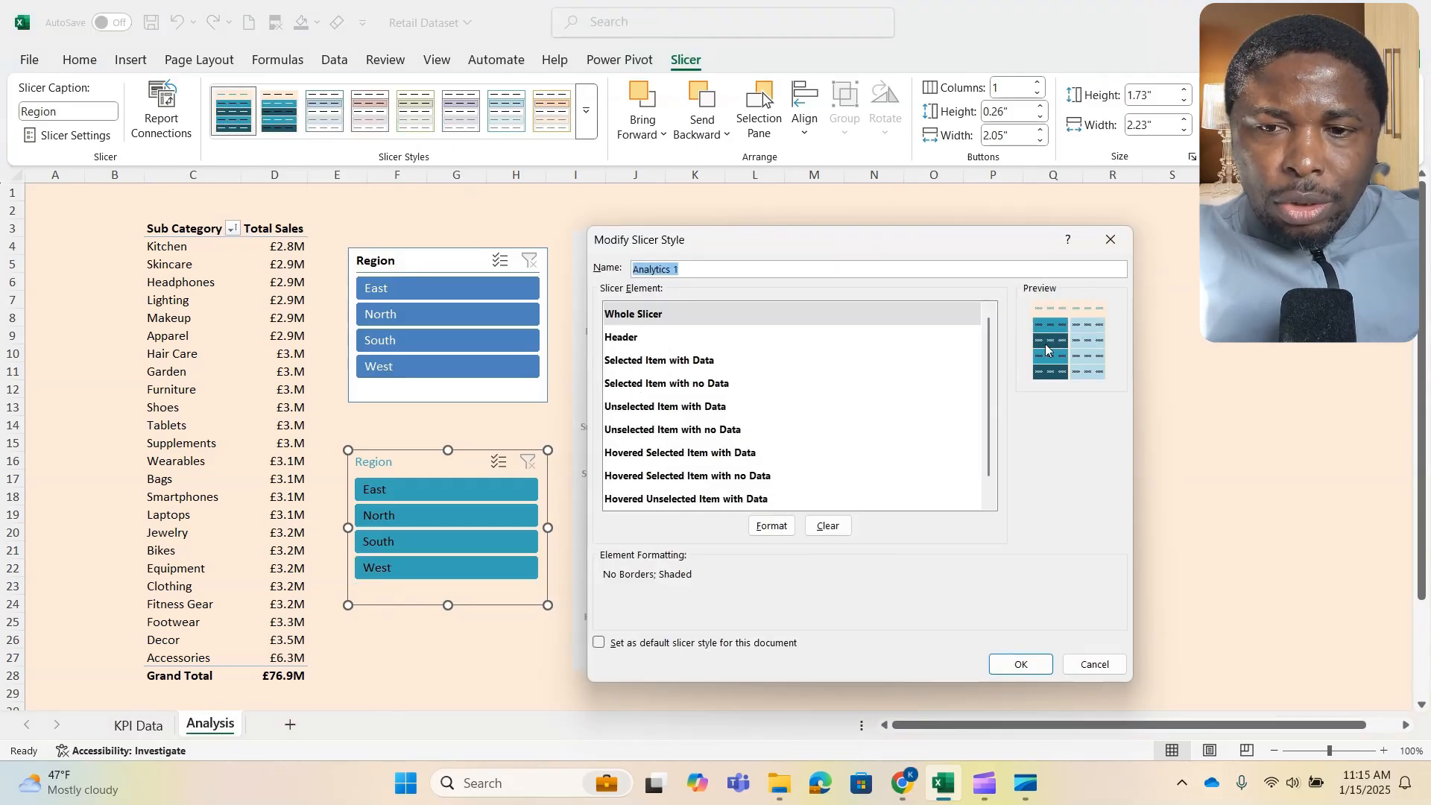
click(656, 429)
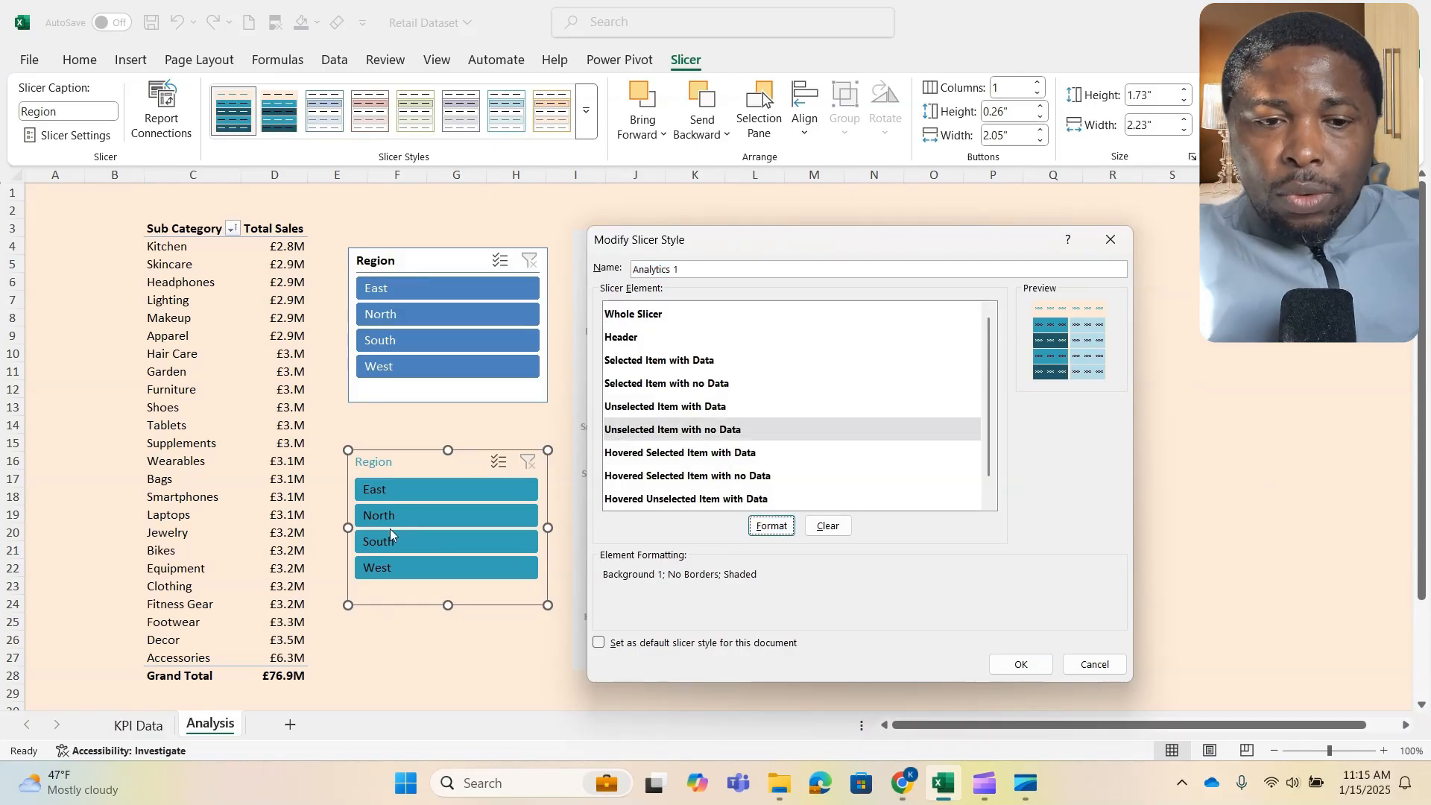
click(634, 365)
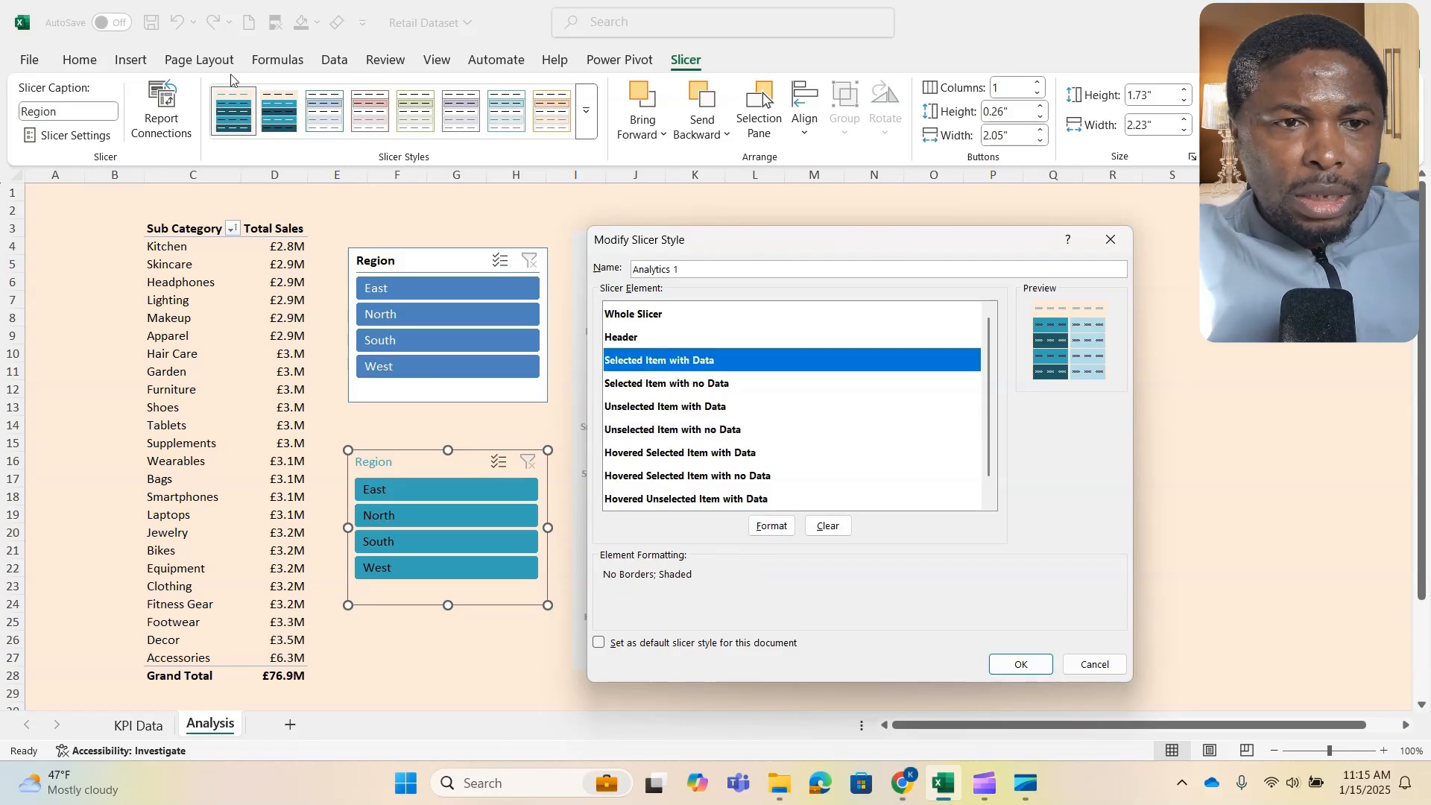
click(772, 526)
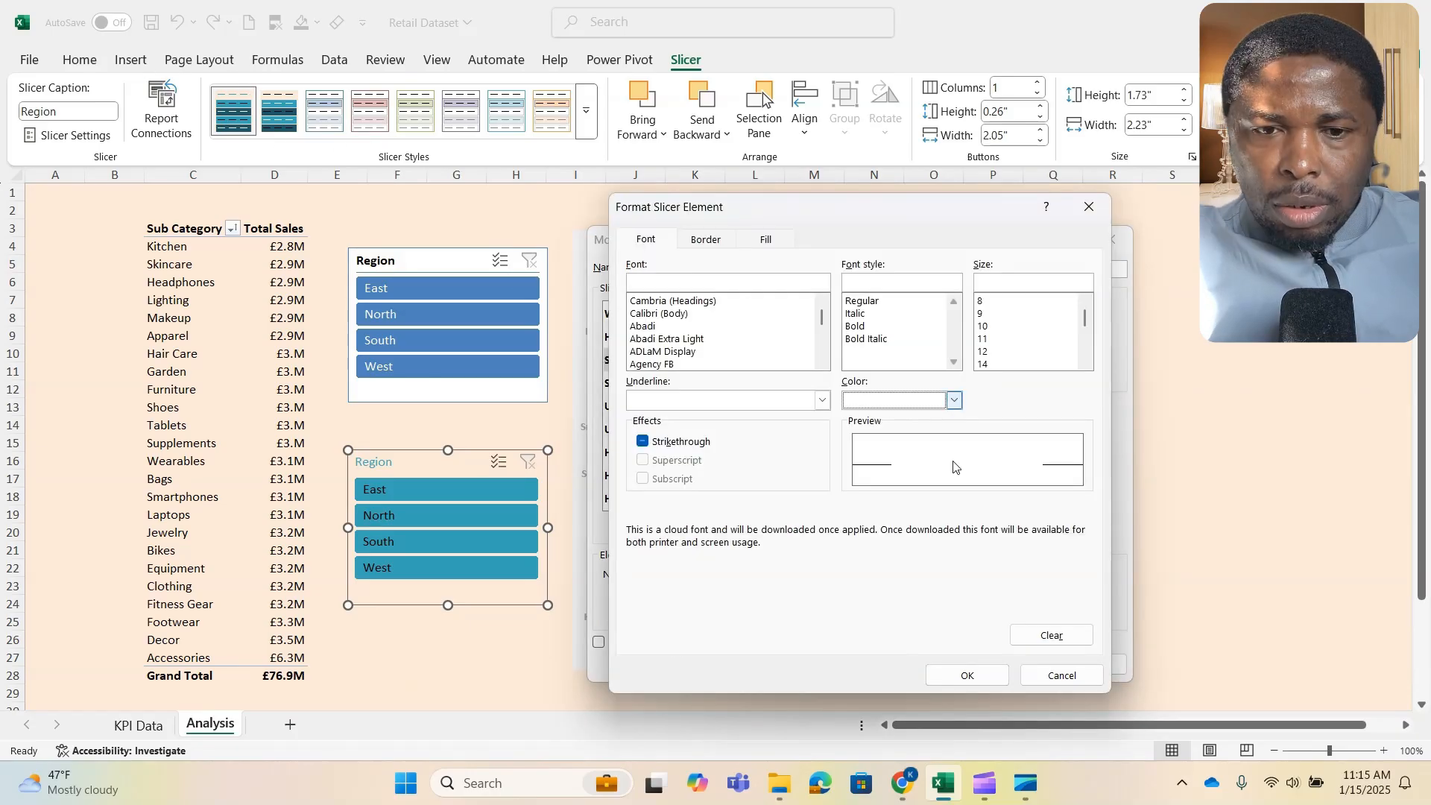
click(967, 676)
- Set the Selected Item with no Data element's font color to white and accept its formatting
click(715, 383)
click(772, 526)
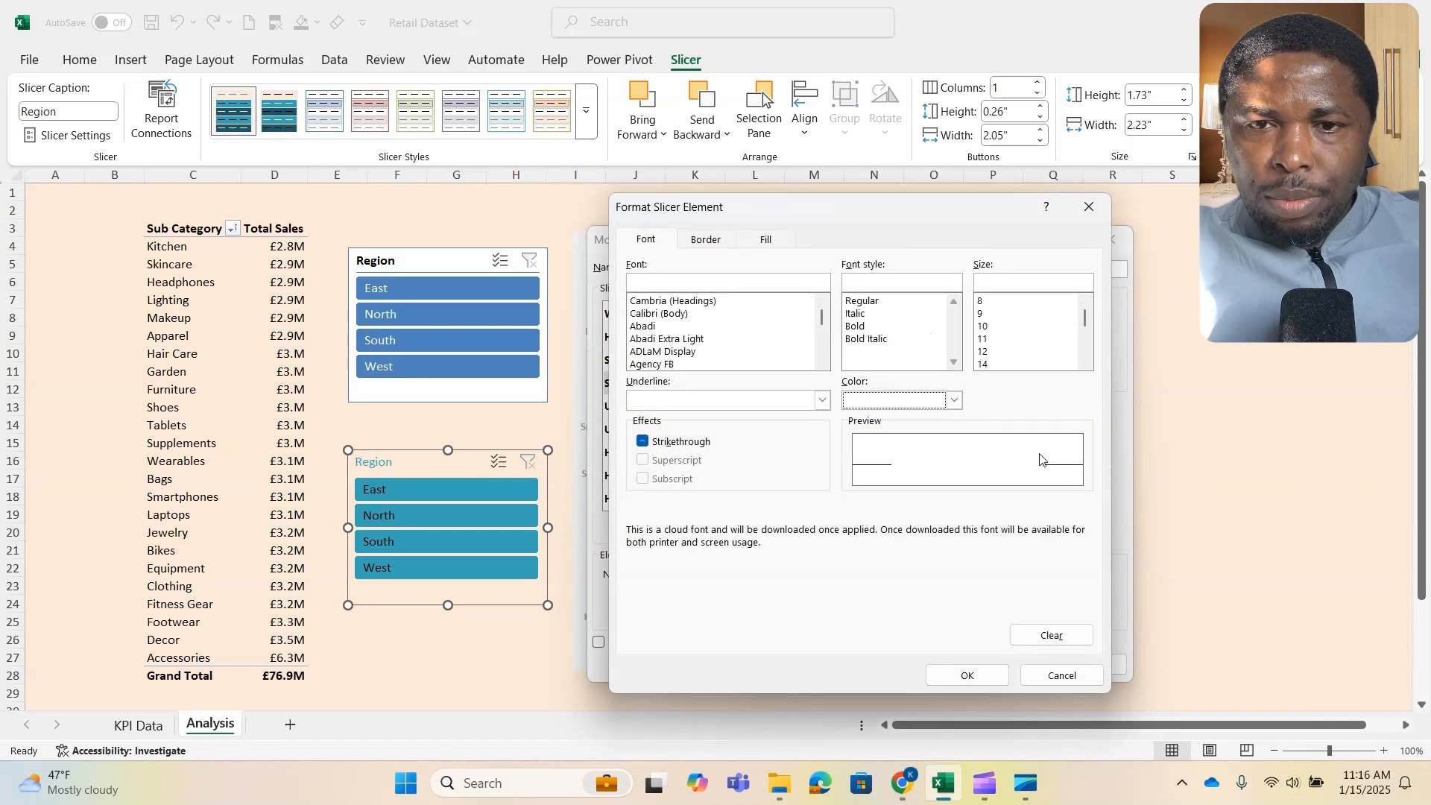
click(983, 674)
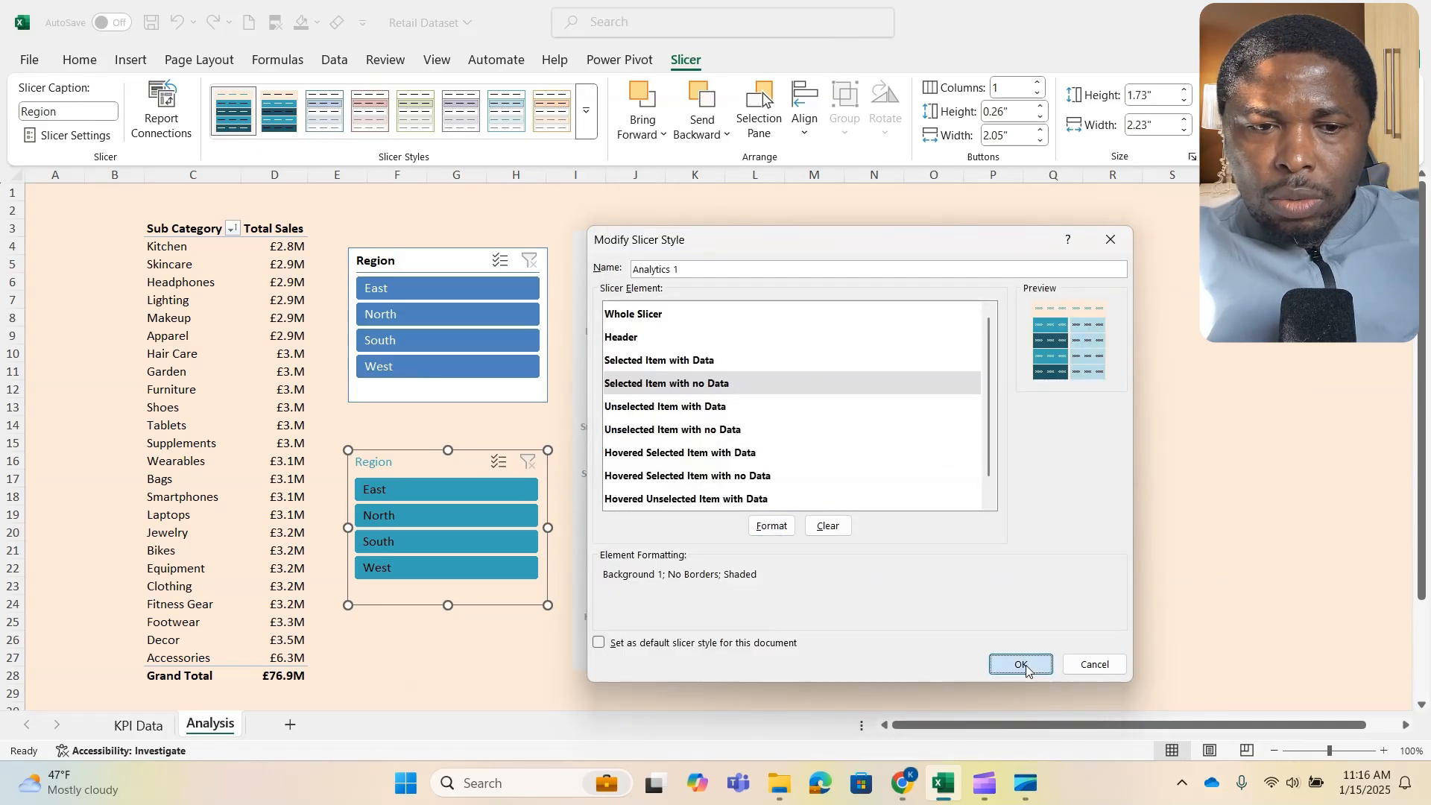
- Save the modified Analytics 1 slicer style and deselect the lower slicer
click(1014, 664)
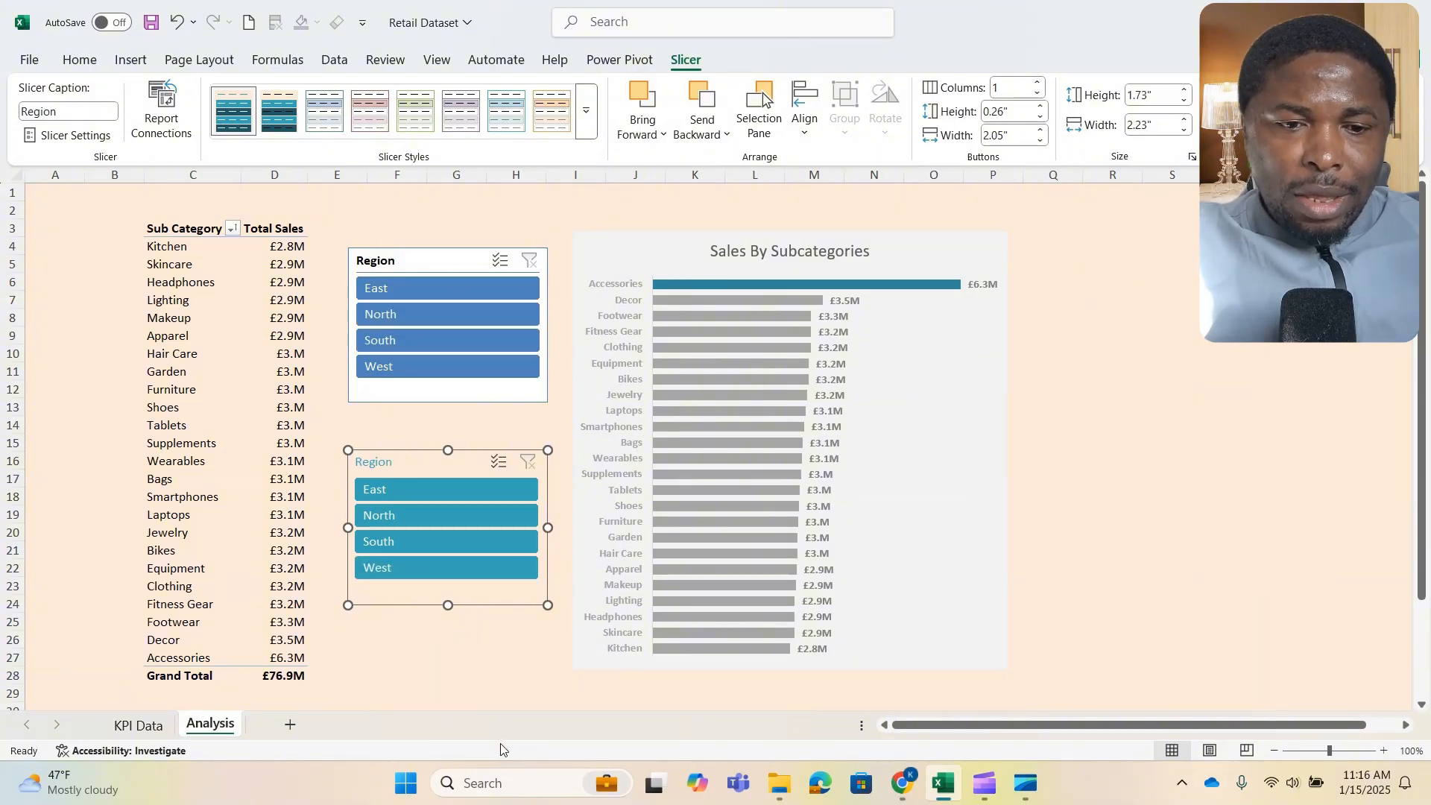
click(1082, 527)
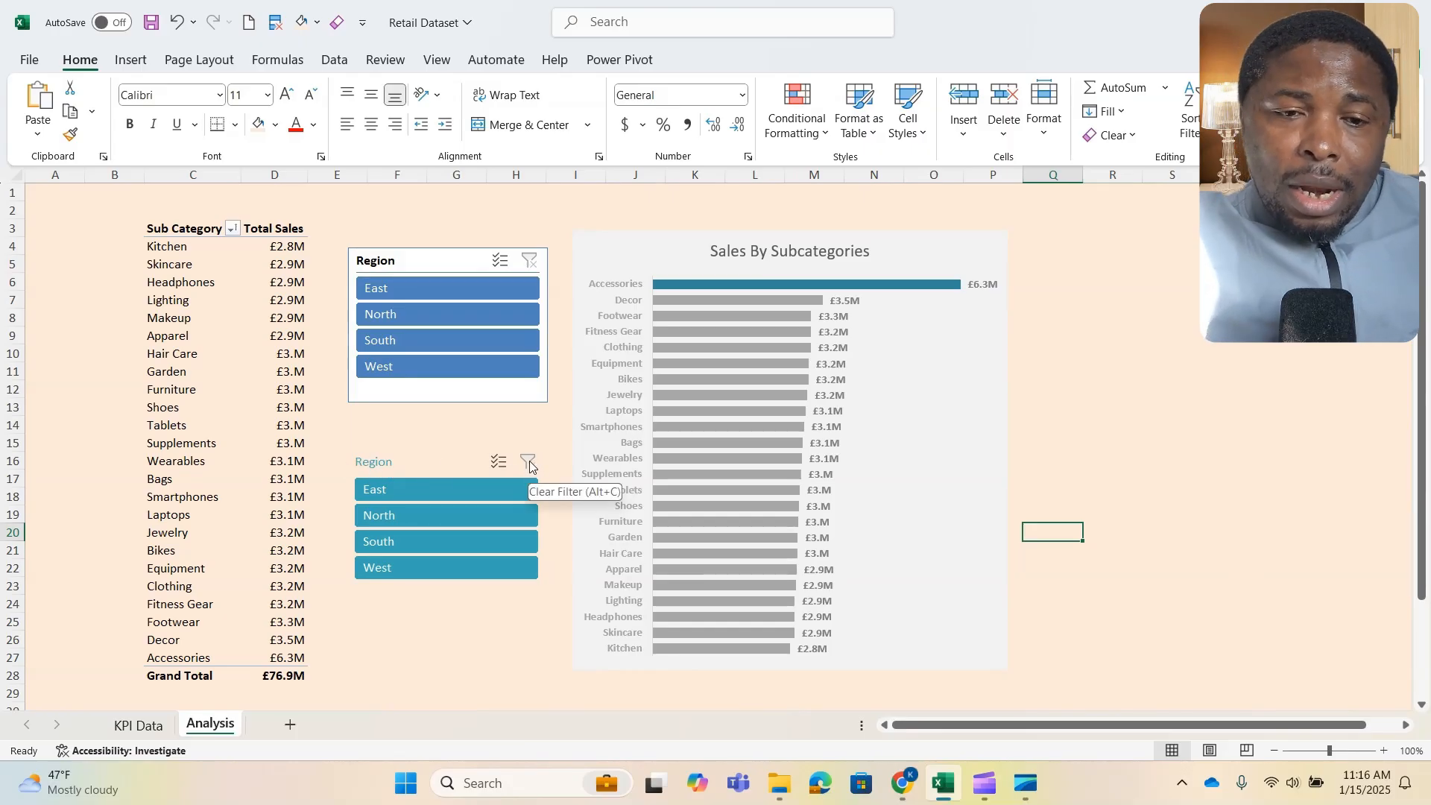
- Turn off the header display for the lower, teal Region slicer in its slicer settings
click(445, 467)
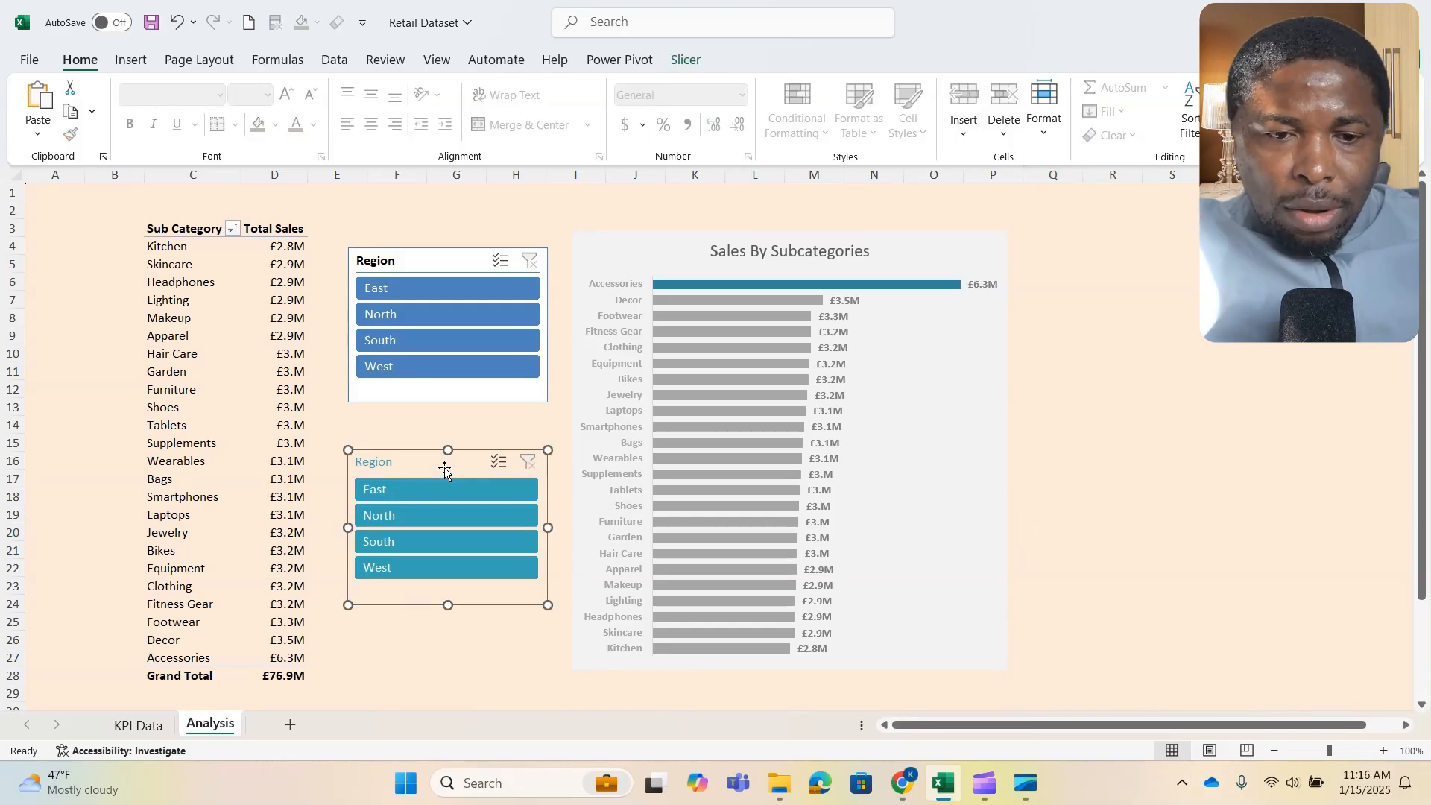
click(686, 60)
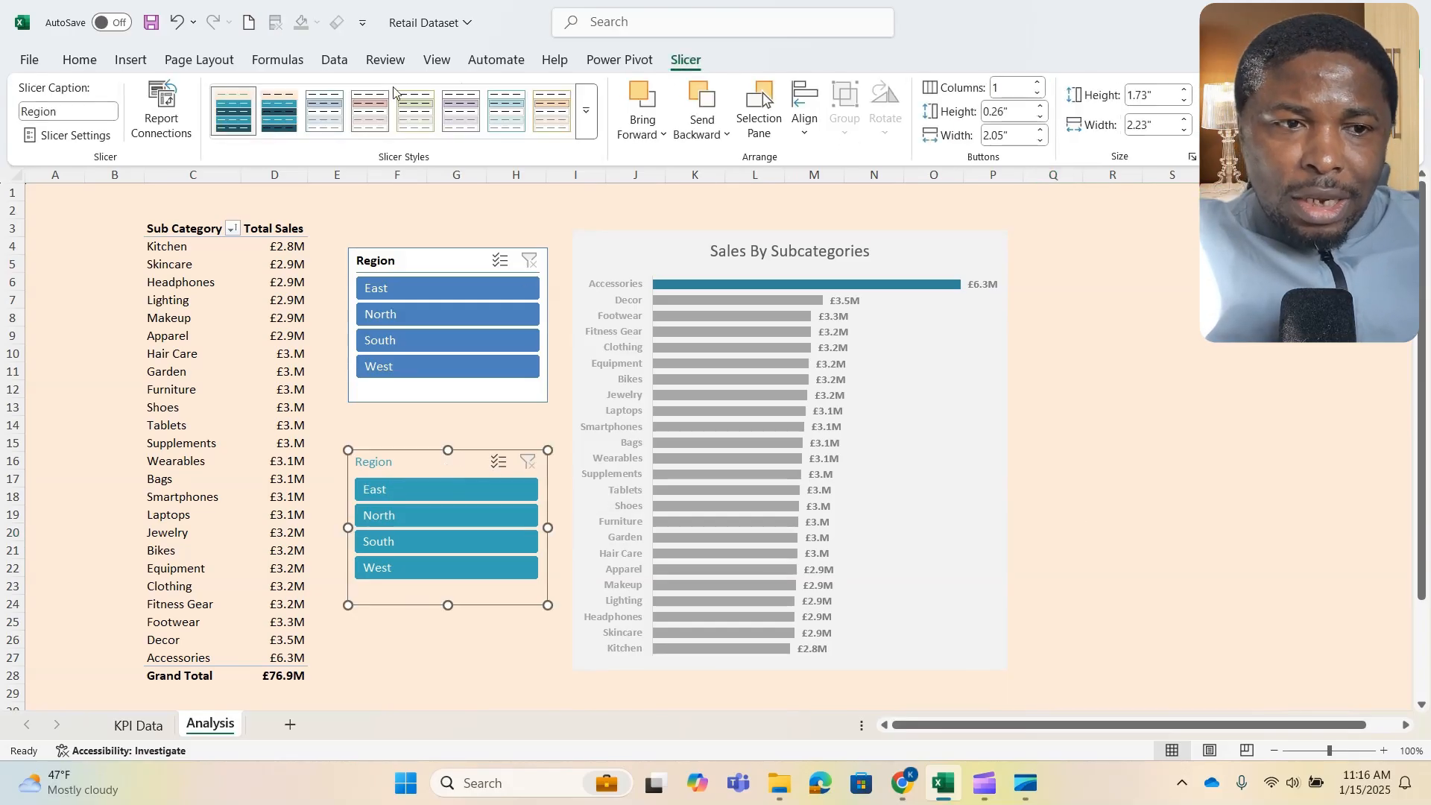
click(69, 136)
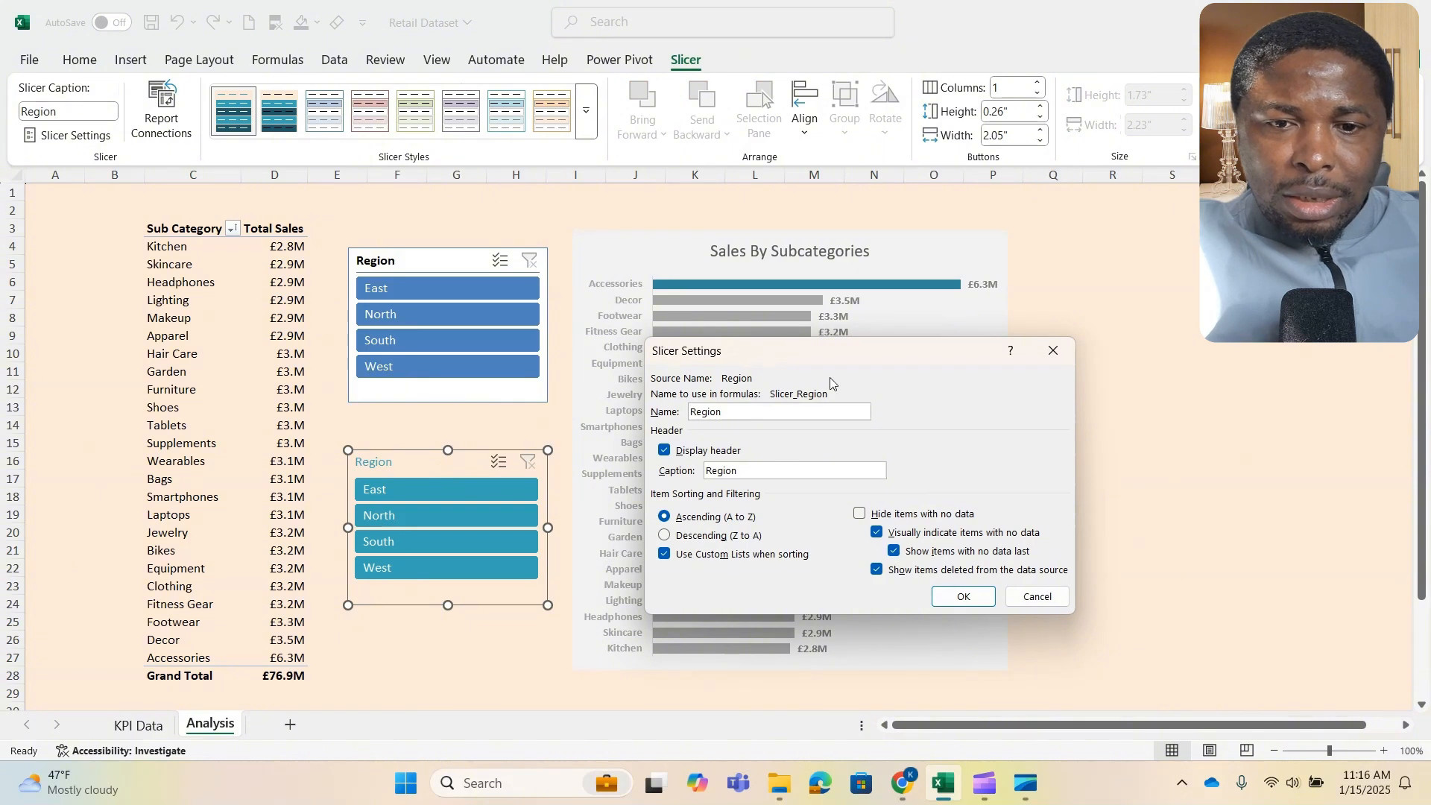
drag(830, 349, 754, 309)
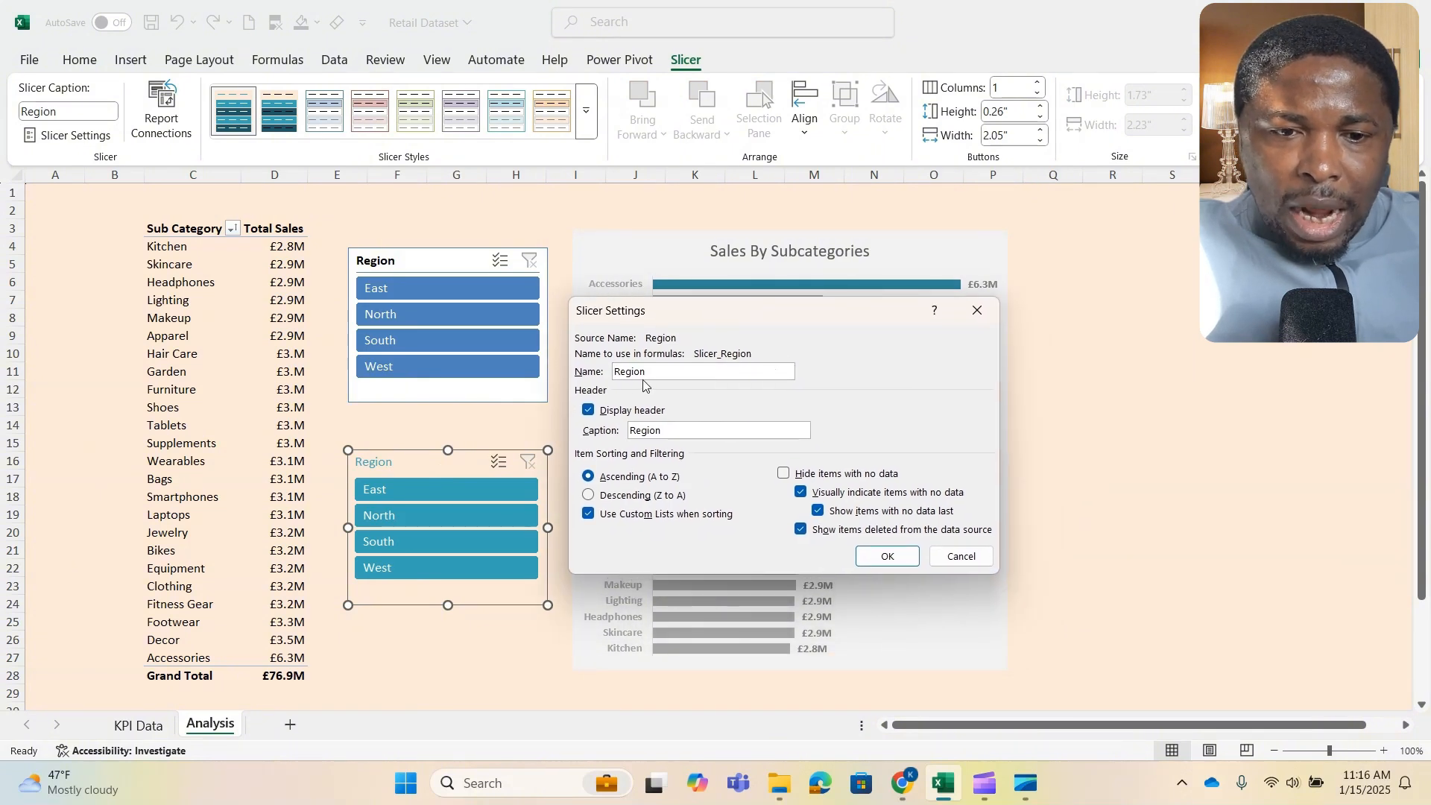
click(588, 412)
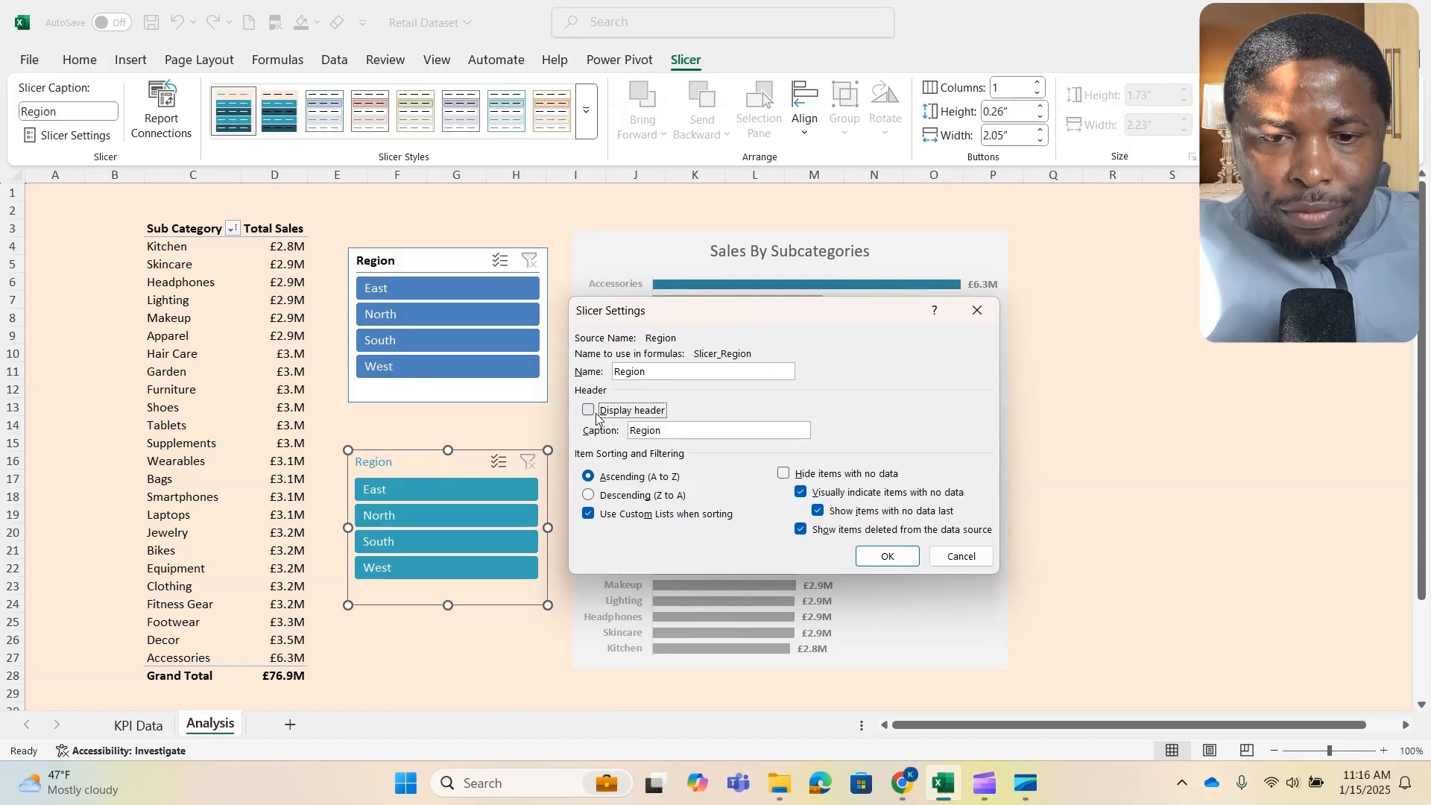
click(892, 565)
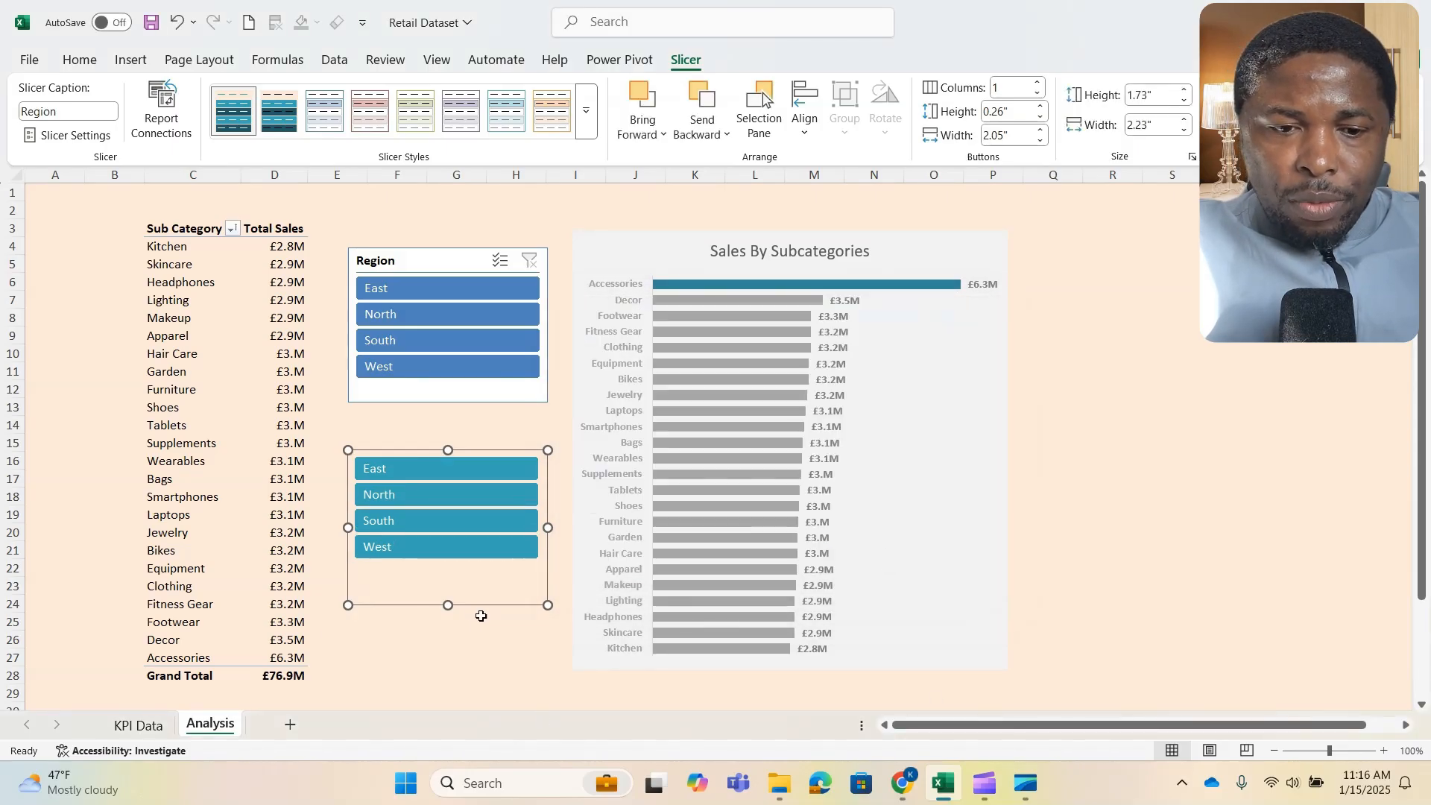
- Shorten the headerless teal slicer to fit its items, and shift the blue Region slicer slightly up
drag(450, 606, 479, 575)
click(474, 620)
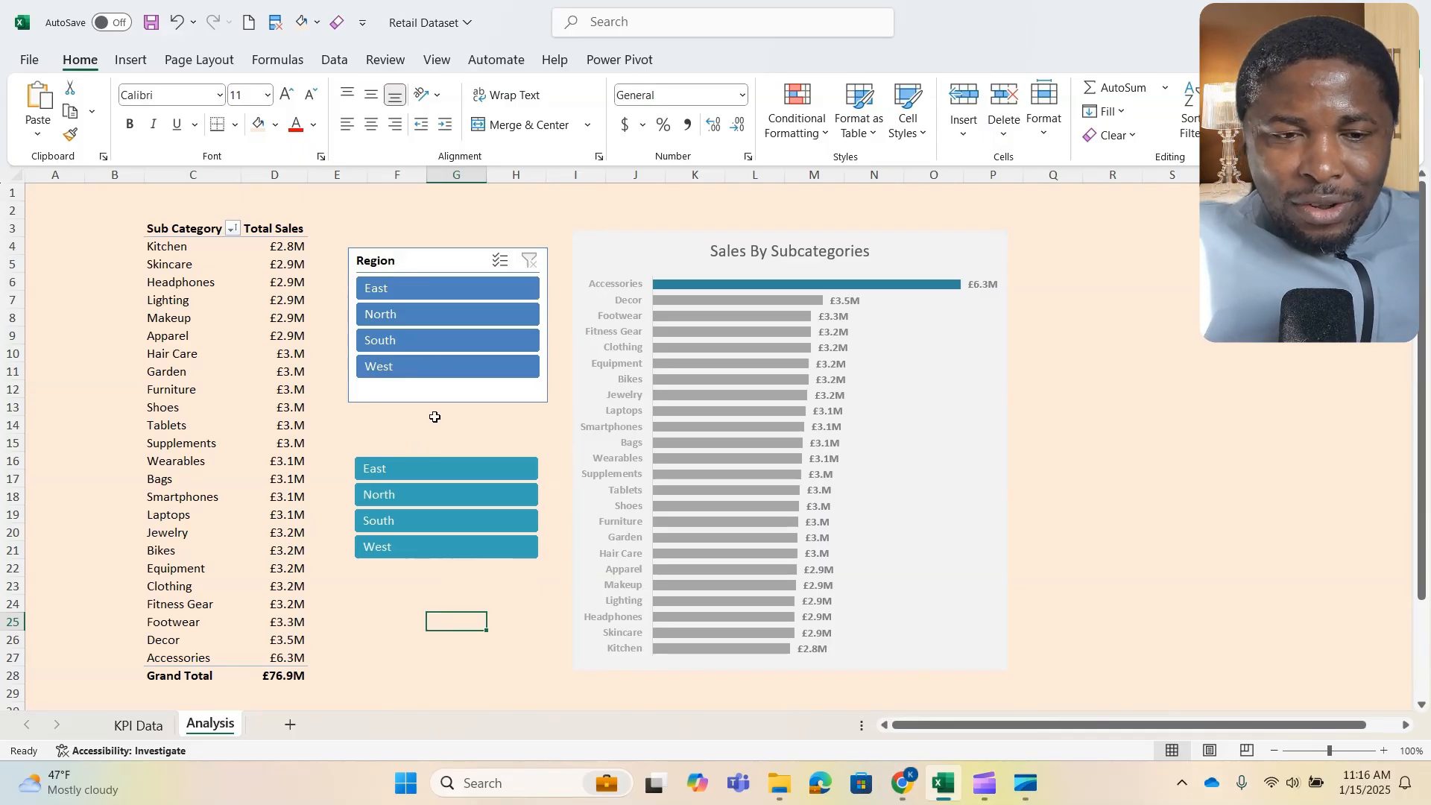
drag(446, 265, 443, 256)
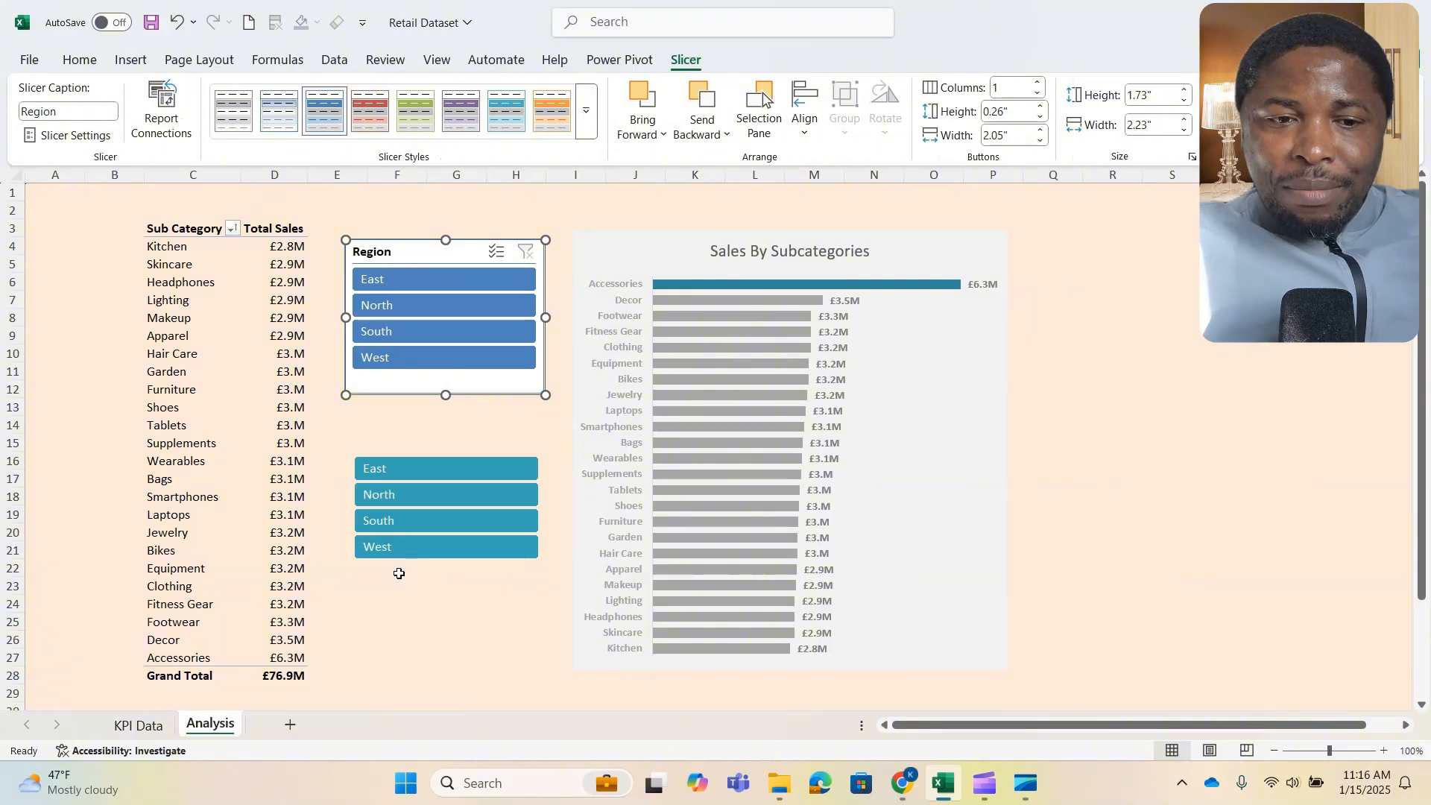
- Filter the pivot table and chart with the teal slicer to East alone, and extend the selection to East, North and South
click(445, 462)
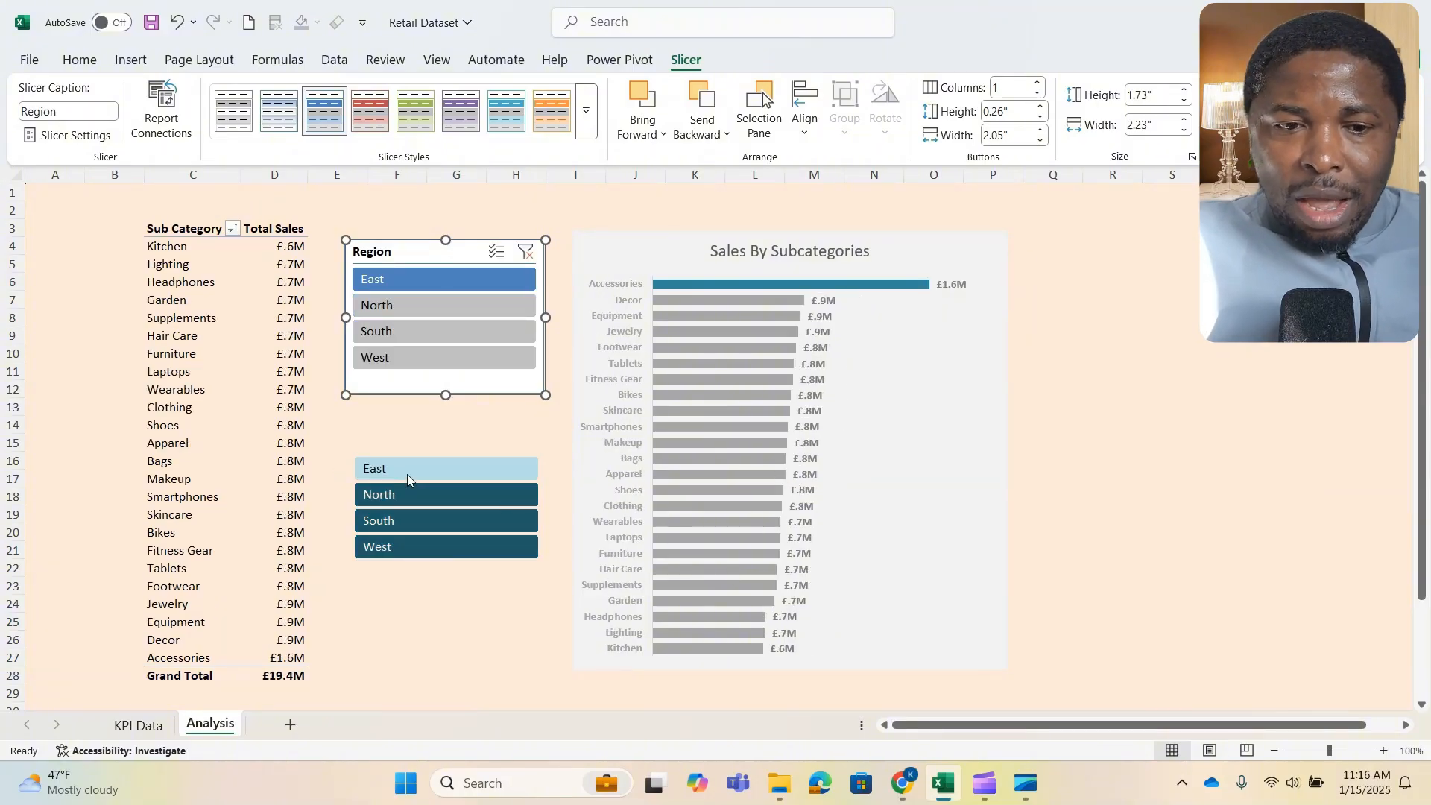
drag(408, 468, 414, 522)
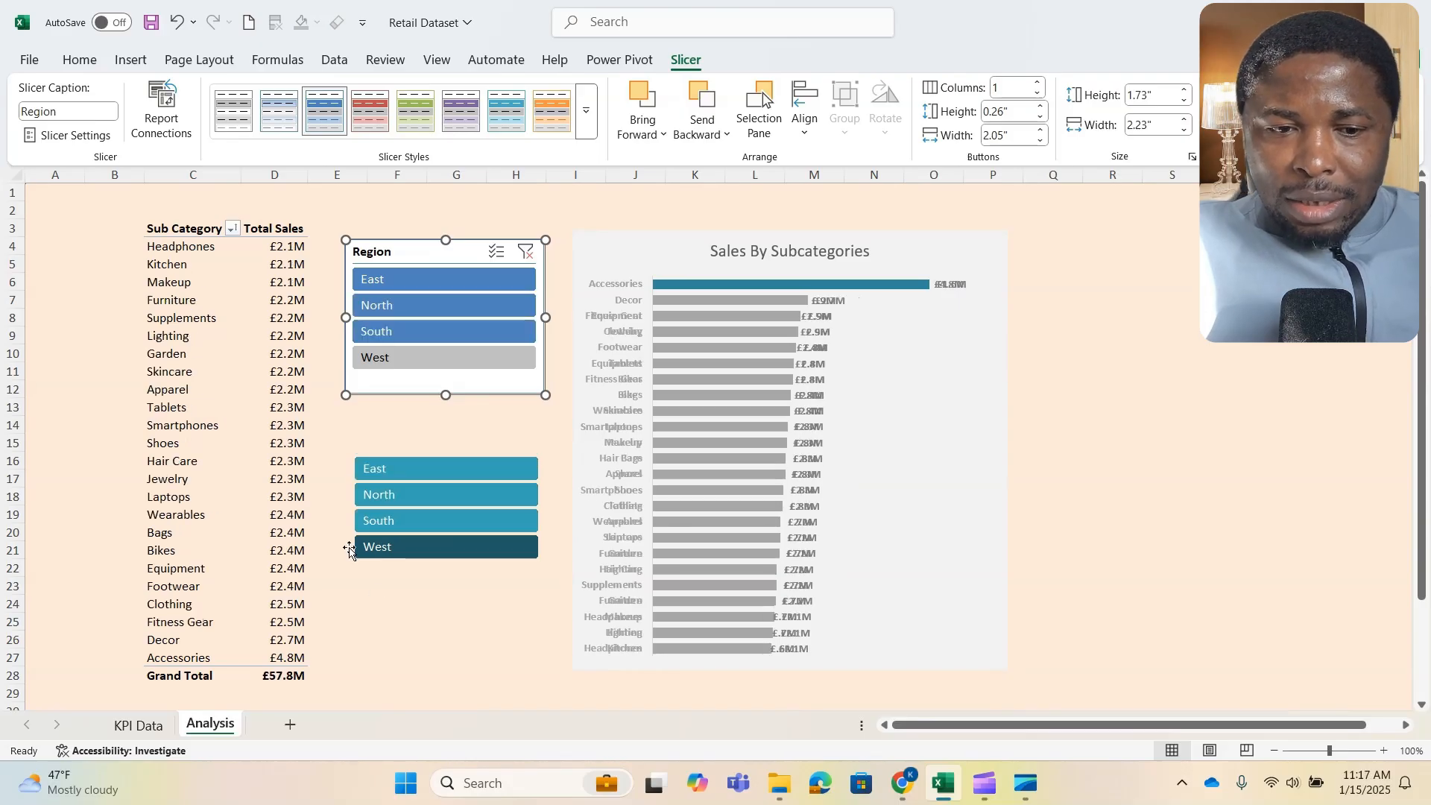